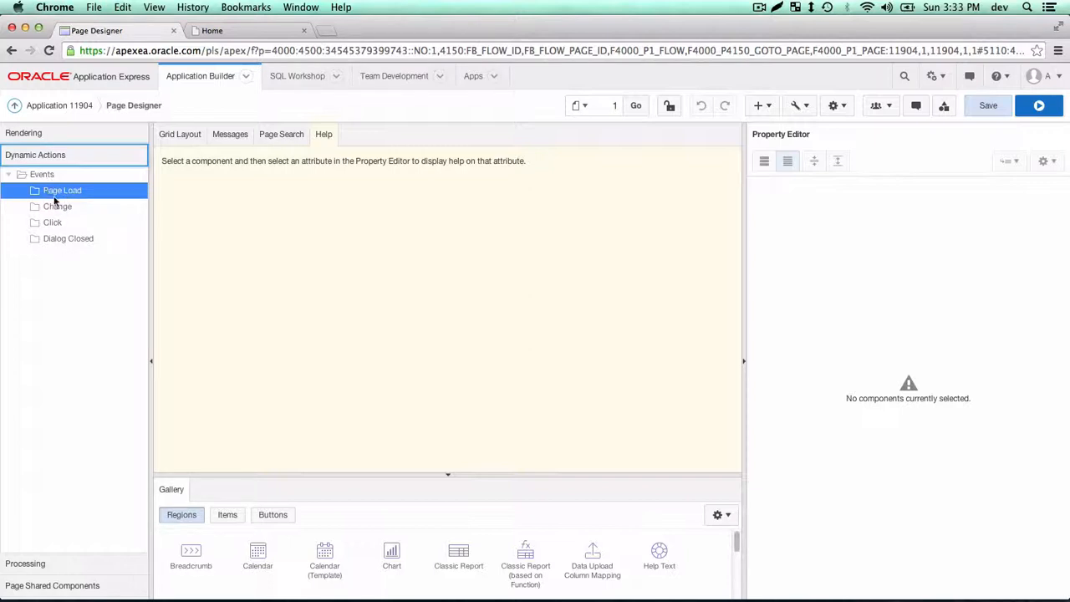
- Show the page's Processing components
{"action": "left_click", "coordinate": [52, 566]}
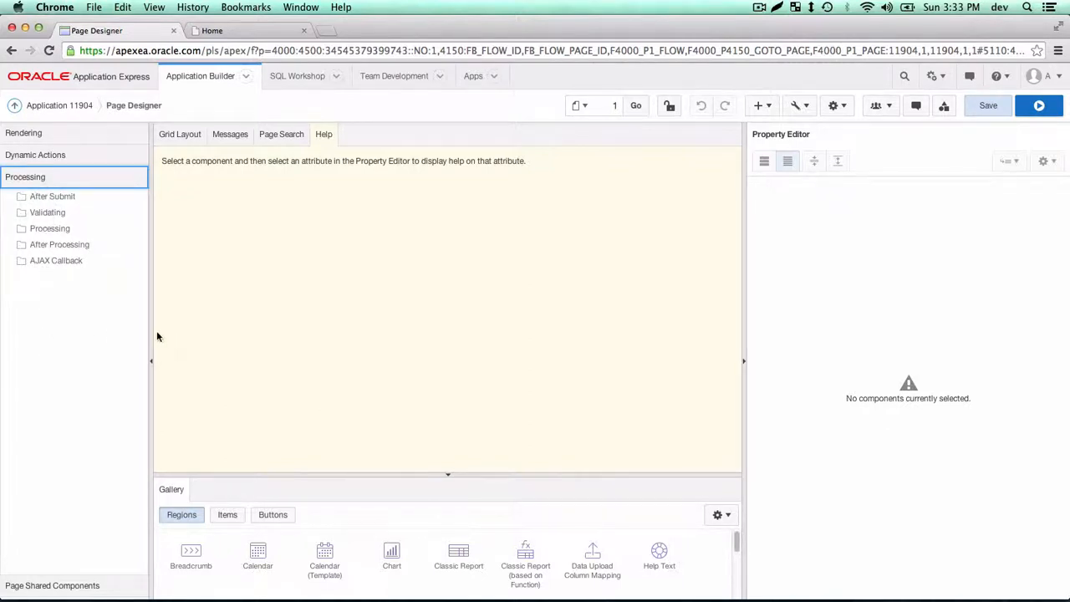
{"action": "left_click_drag", "start_coordinate": [151, 335], "coordinate": [127, 336]}
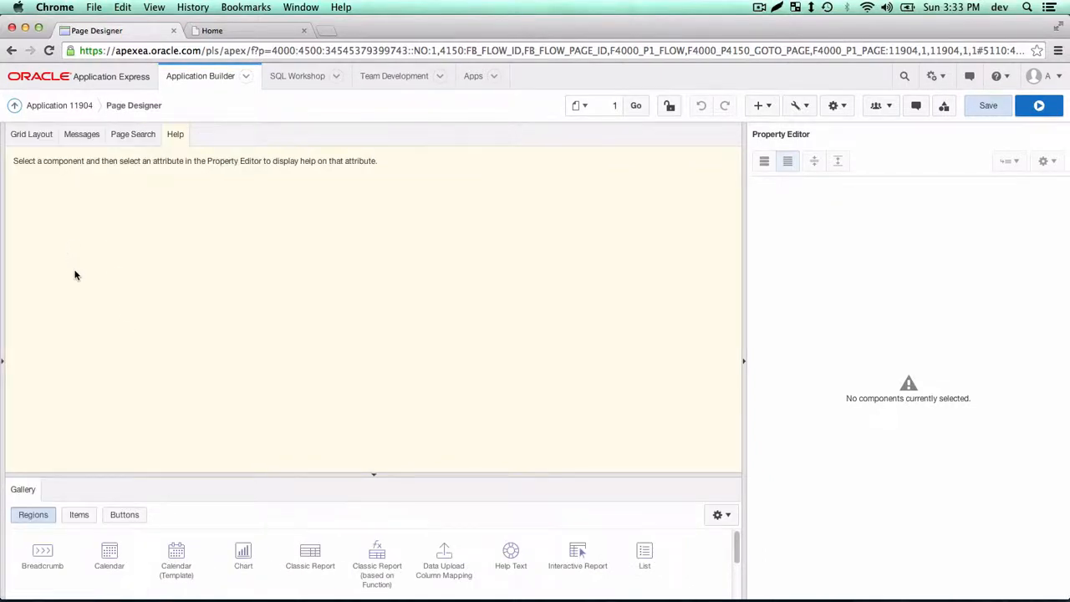
{"action": "left_click_drag", "start_coordinate": [3, 280], "coordinate": [199, 280]}
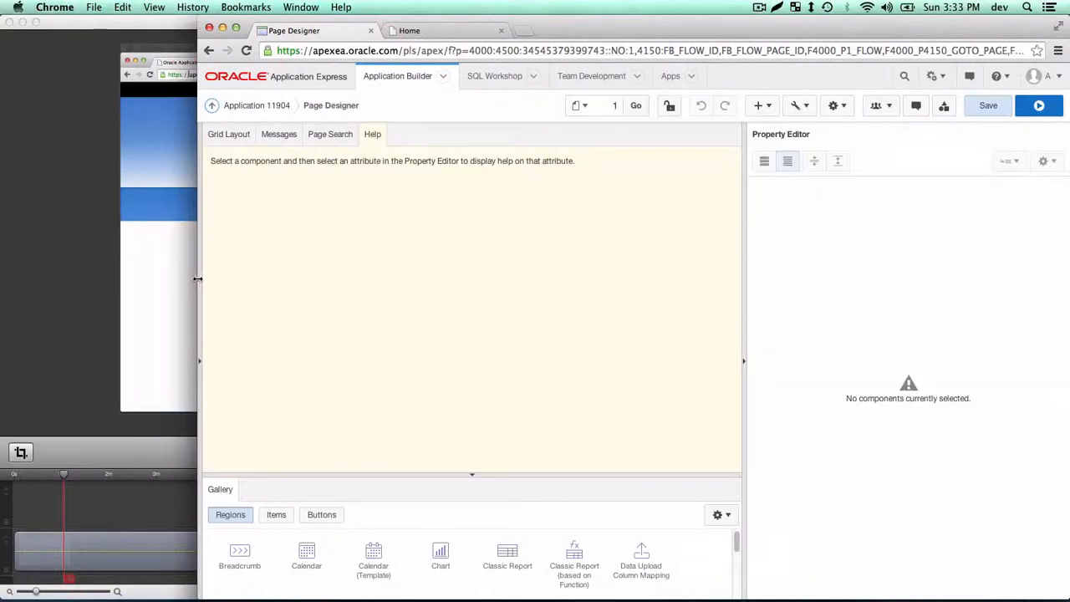
{"action": "double_click", "coordinate": [549, 33]}
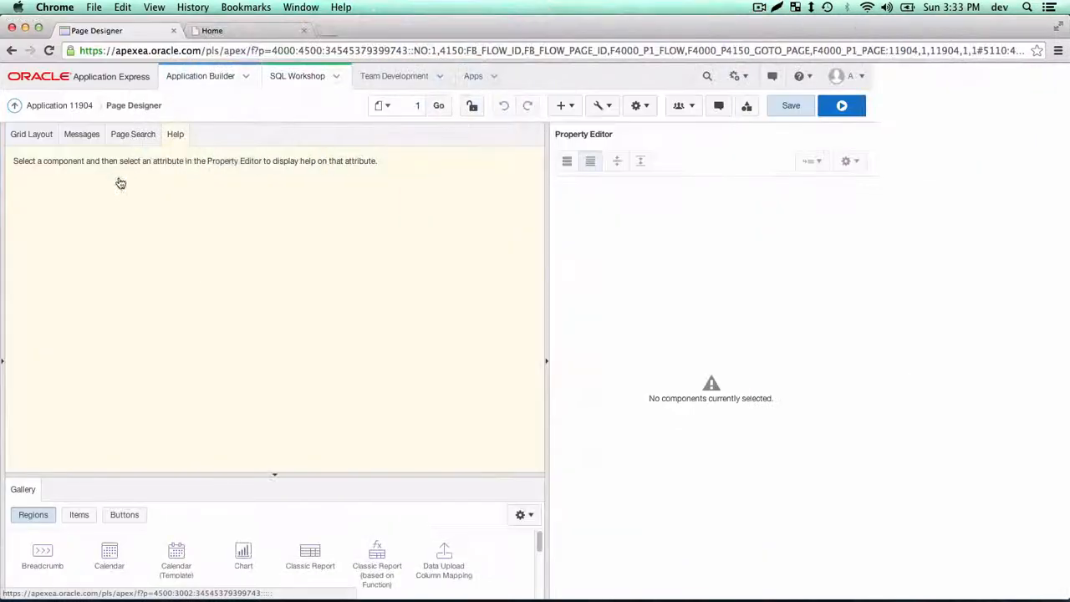
{"action": "left_click", "coordinate": [6, 365]}
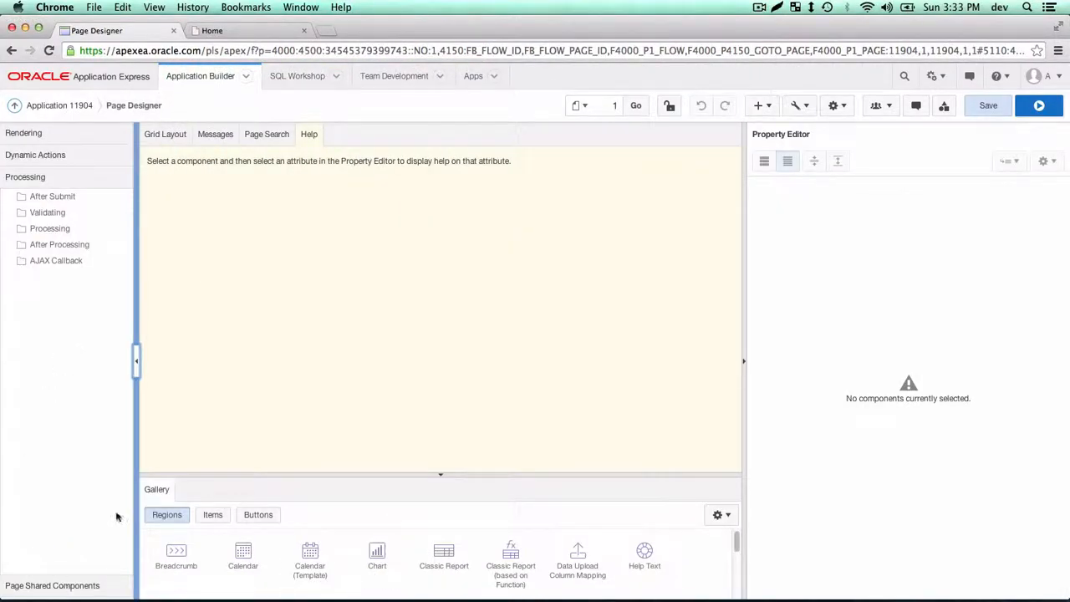
- Review the Page Shared Components and collapse the Templates folder
{"action": "left_click", "coordinate": [53, 585]}
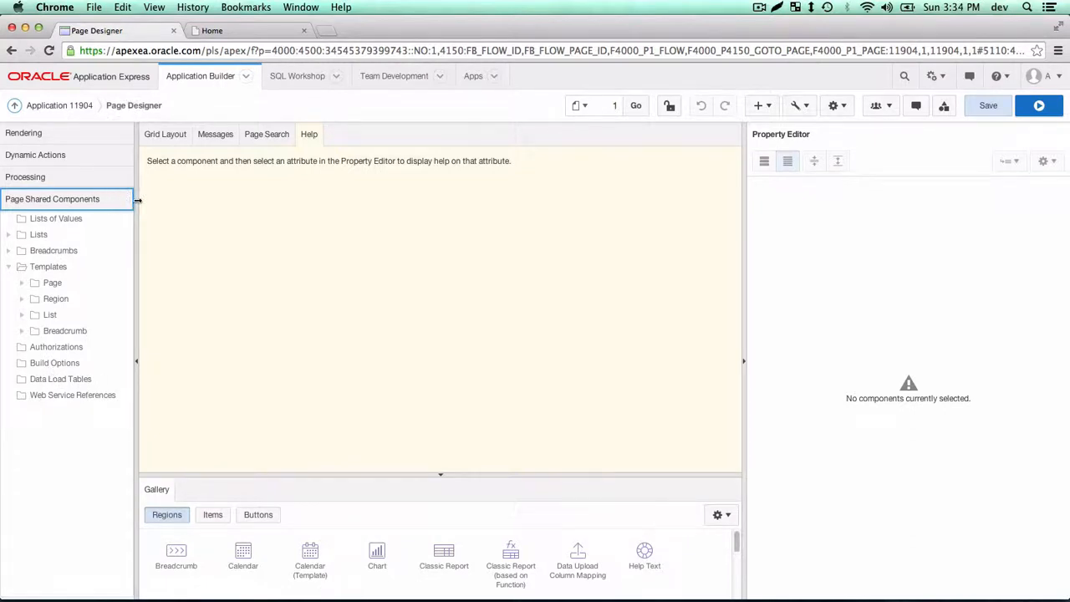
{"action": "left_click_drag", "start_coordinate": [138, 200], "coordinate": [140, 201]}
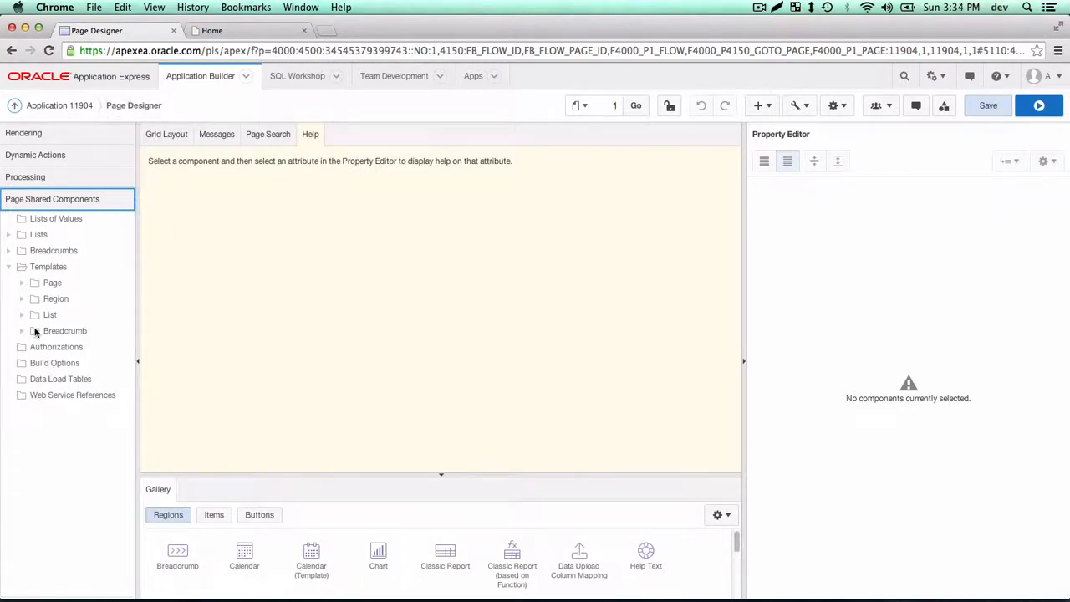
{"action": "left_click", "coordinate": [10, 268]}
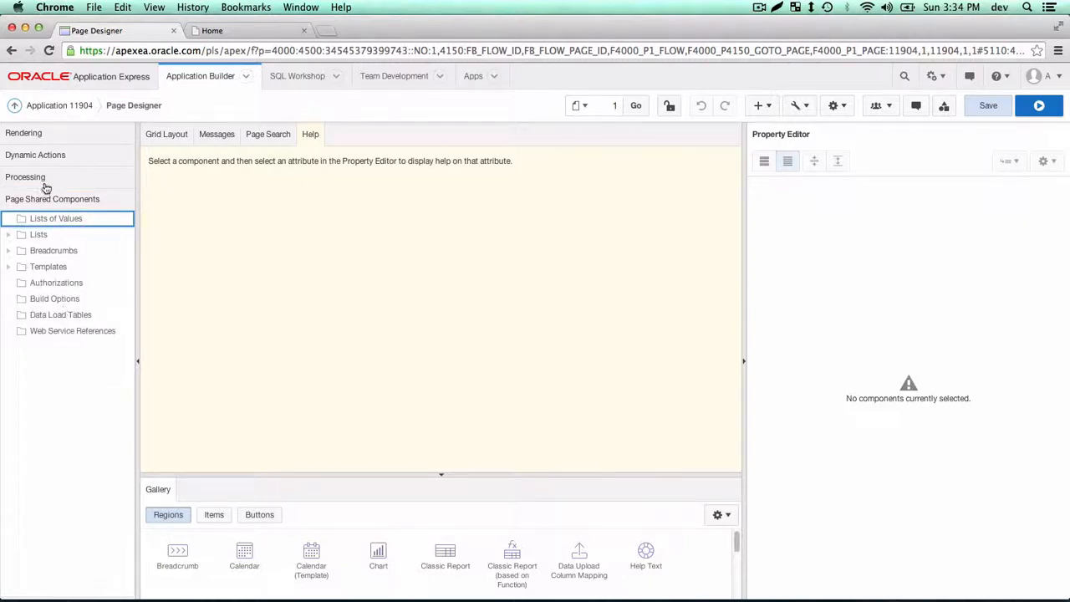
- Create a new region under Regions in the rendering tree of Page 1: Home
{"action": "left_click", "coordinate": [38, 136]}
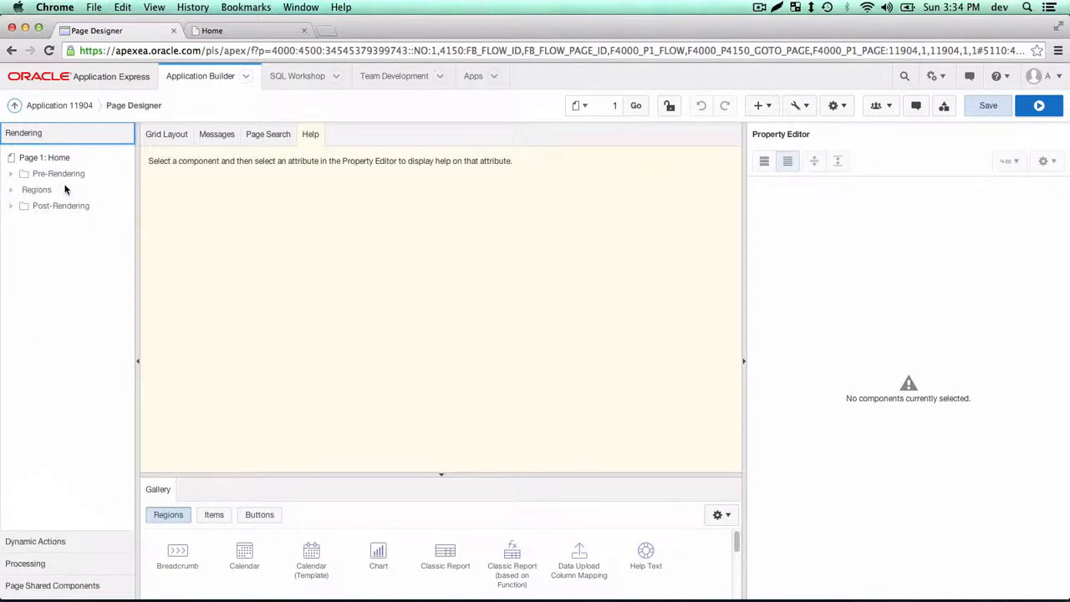
{"action": "left_click", "coordinate": [54, 159]}
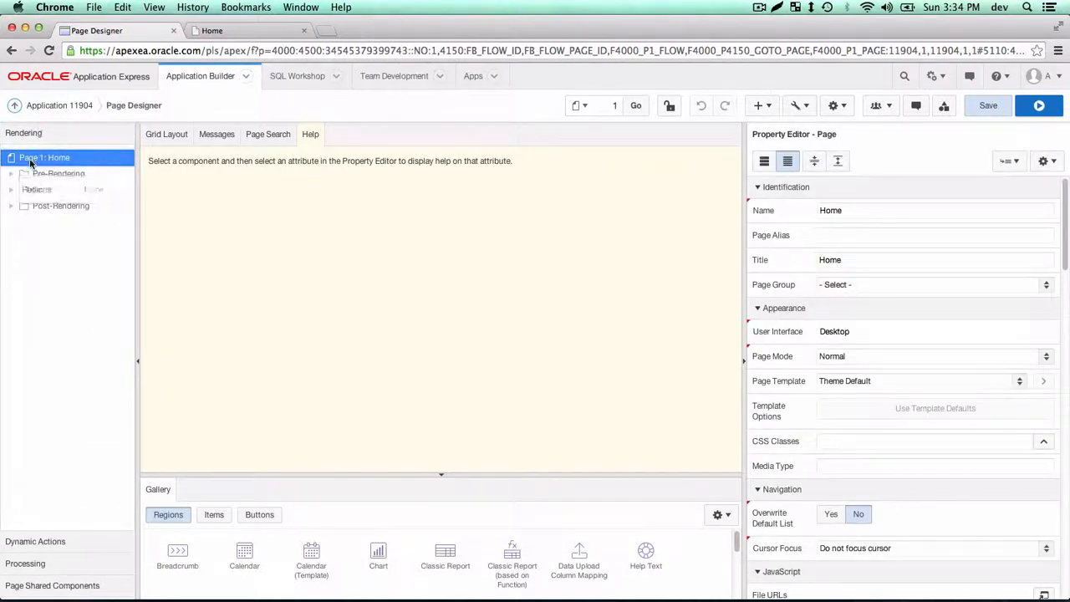
{"action": "left_click", "coordinate": [12, 191]}
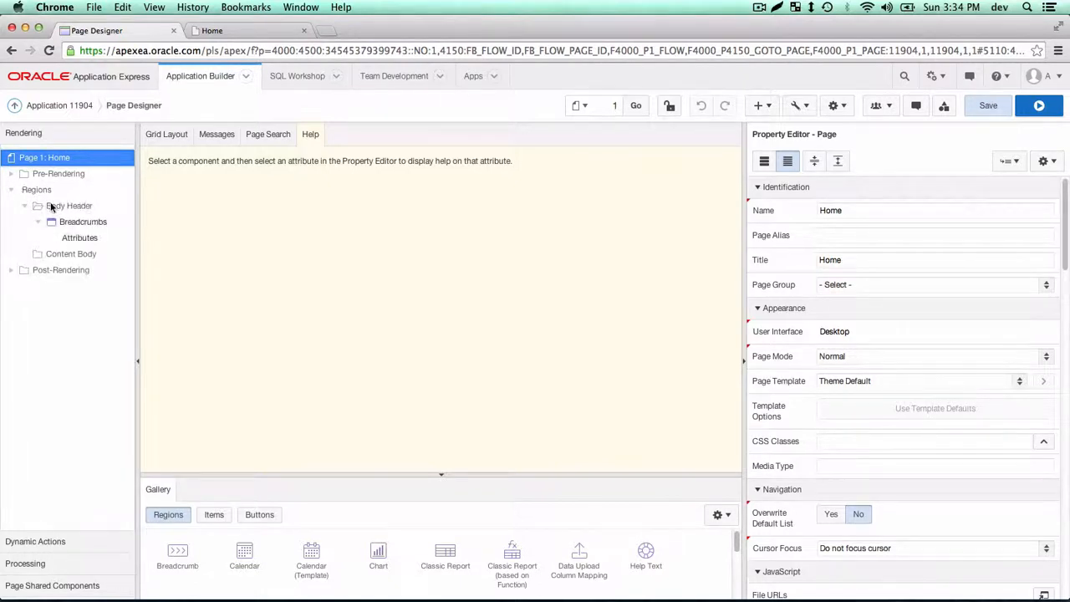
{"action": "right_click", "coordinate": [48, 198]}
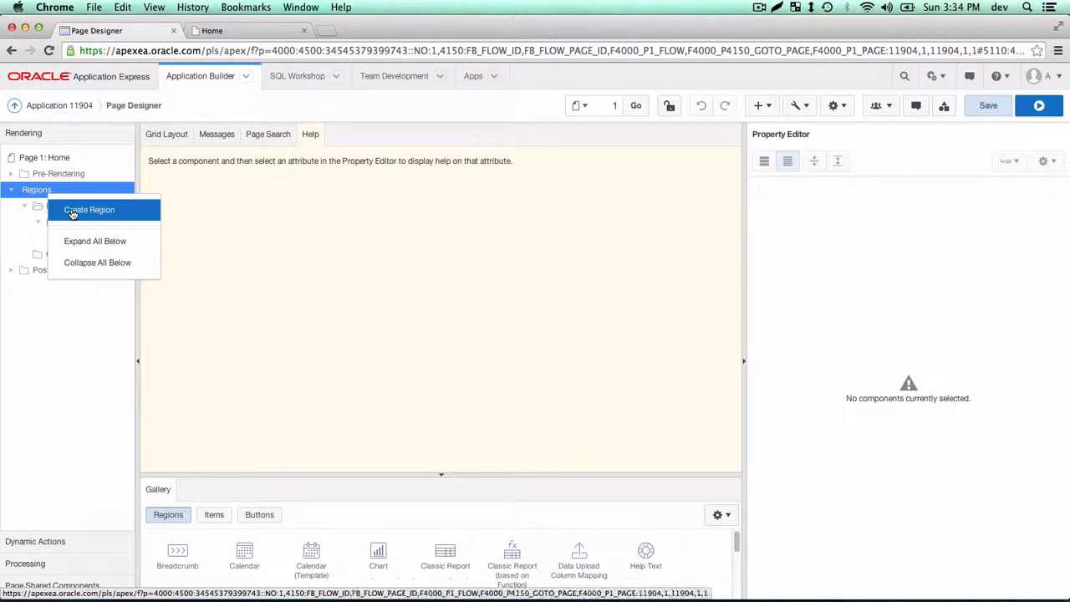
{"action": "right_click", "coordinate": [60, 197]}
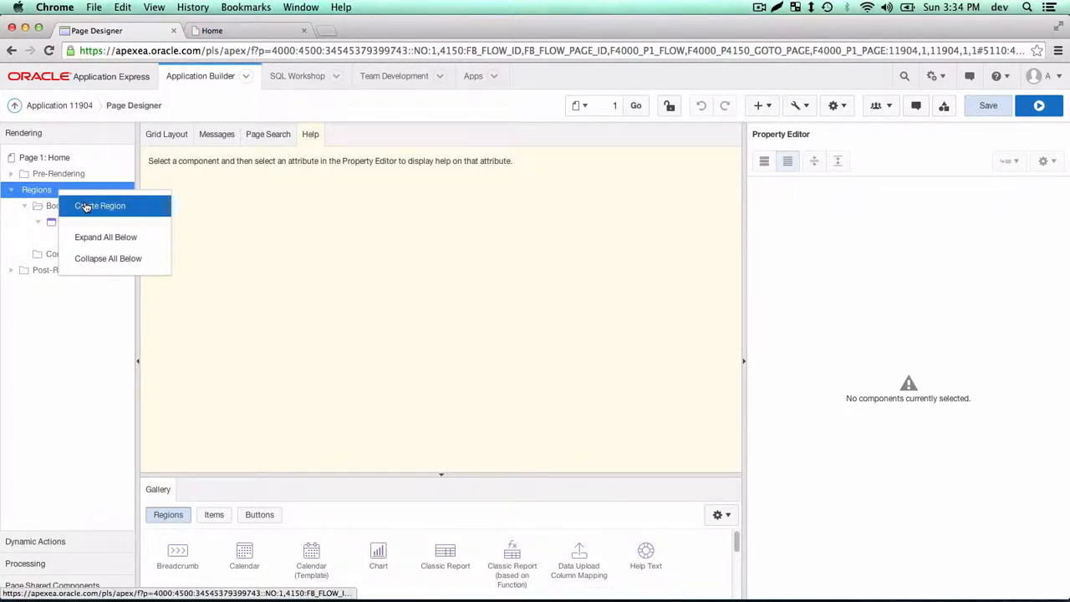
{"action": "left_click", "coordinate": [87, 207]}
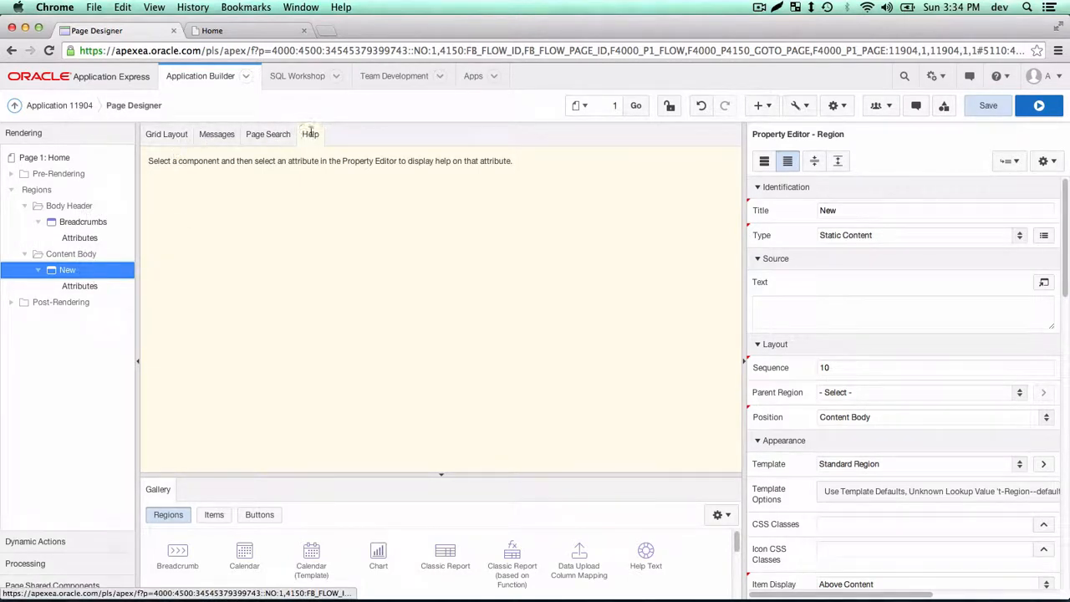
- Display the page's grid layout and examine its positions from the page header down to the Footer
{"action": "left_click", "coordinate": [163, 137]}
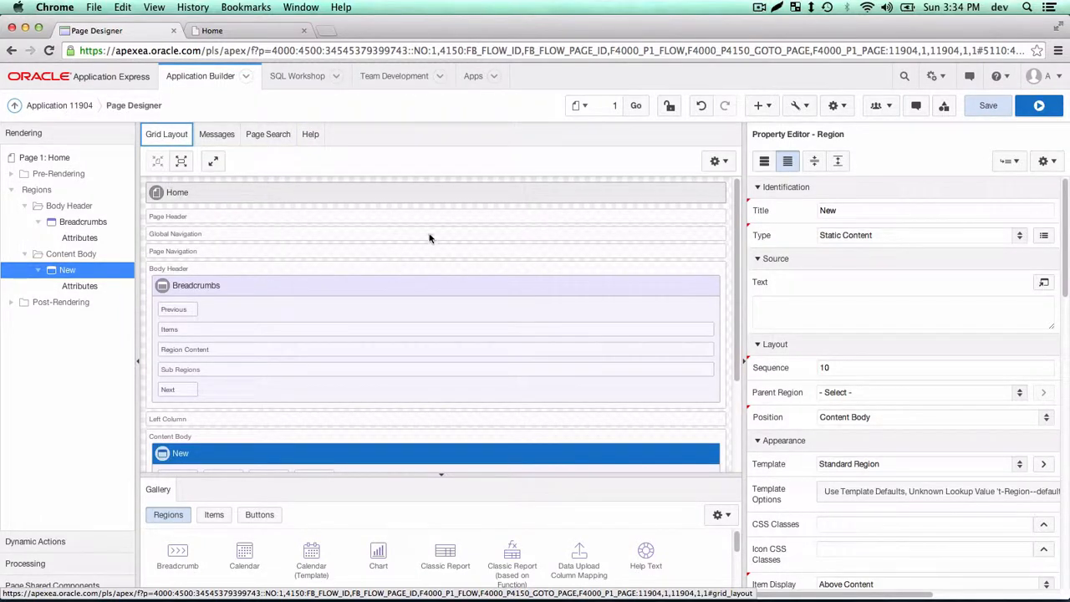
{"action": "mouse_move", "coordinate": [736, 230]}
{"action": "left_mouse_down"}
{"action": "mouse_move", "coordinate": [739, 351]}
{"action": "mouse_move", "coordinate": [741, 237]}
{"action": "left_mouse_up"}
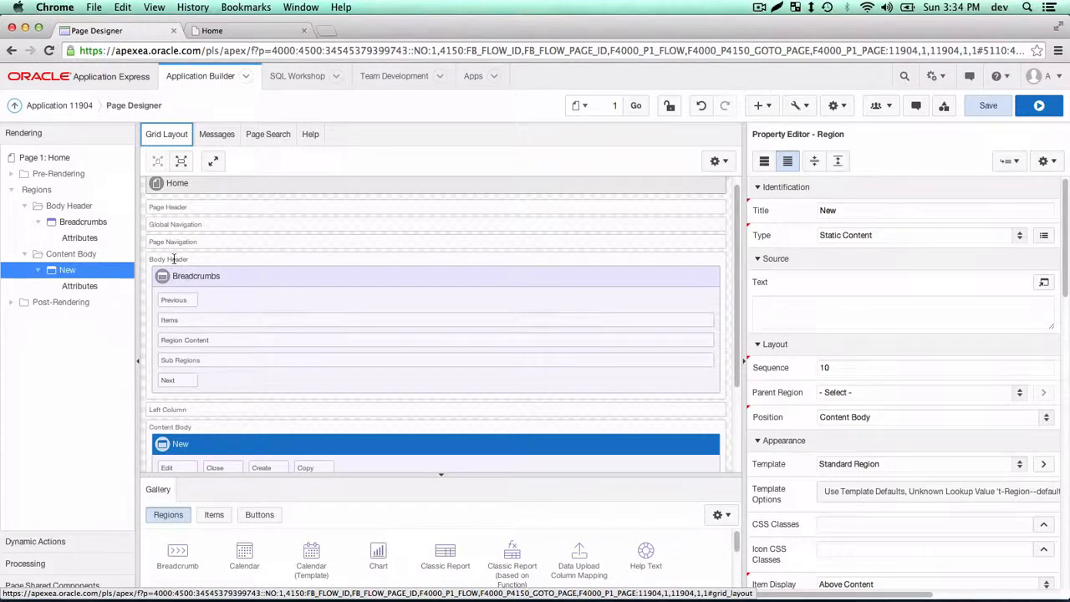
{"action": "scroll", "coordinate": [243, 351], "scroll_direction": "down", "scroll_amount": 1}
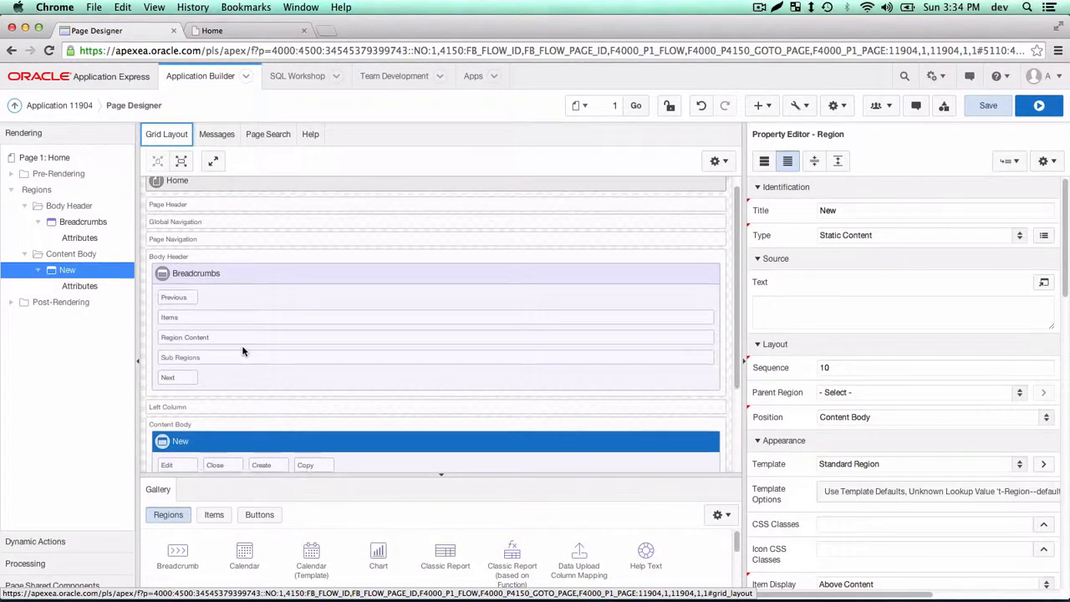
{"action": "scroll", "coordinate": [243, 351], "scroll_direction": "down", "scroll_amount": 3}
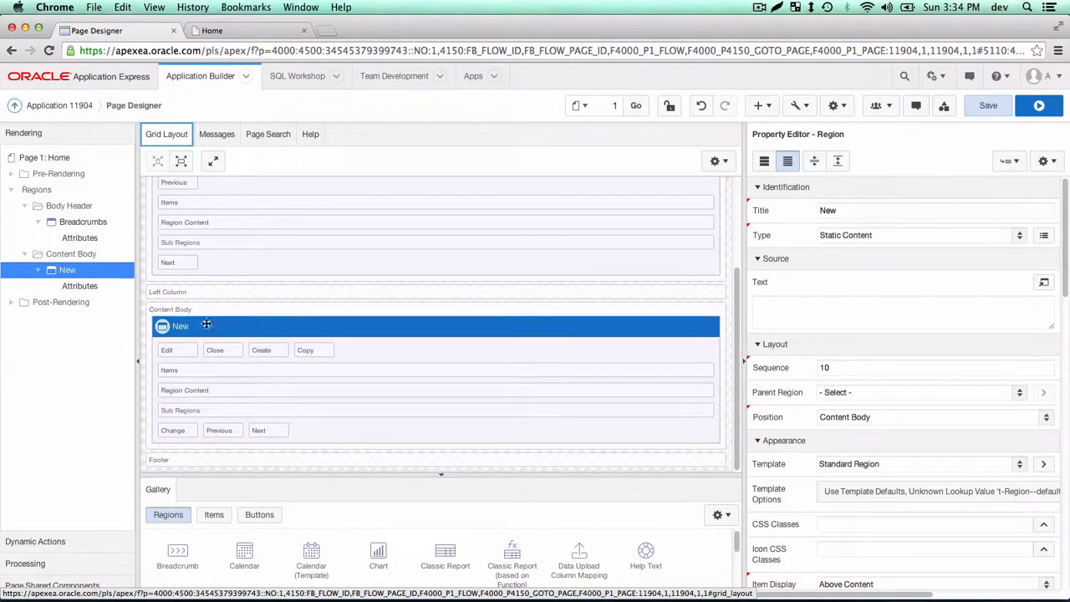
{"action": "right_click", "coordinate": [162, 459]}
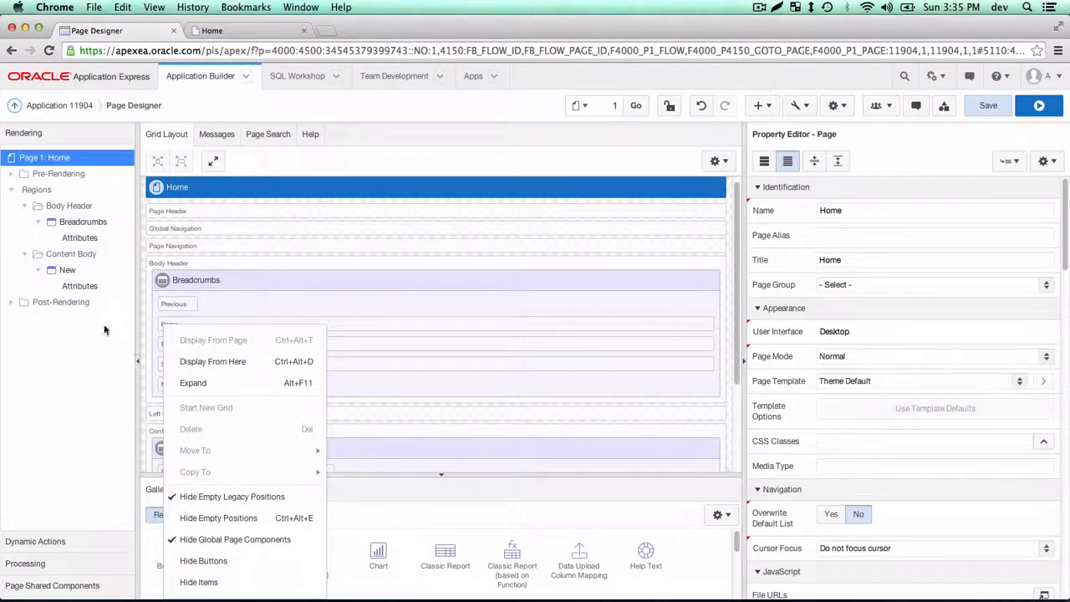
{"action": "left_click", "coordinate": [145, 365]}
{"action": "scroll", "coordinate": [146, 366], "scroll_direction": "down", "scroll_amount": 3}
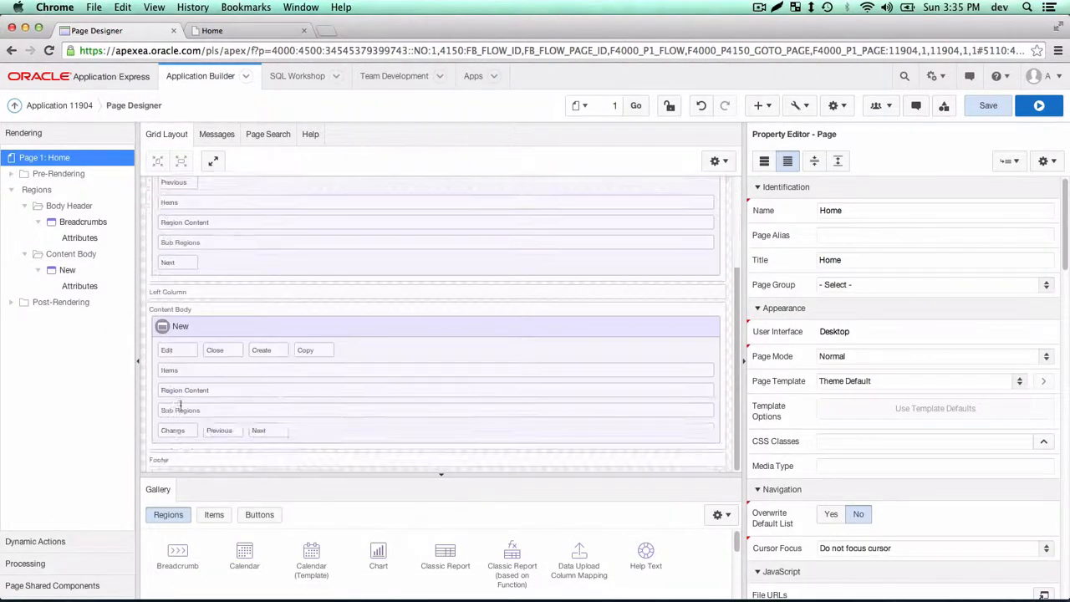
{"action": "right_click", "coordinate": [168, 461]}
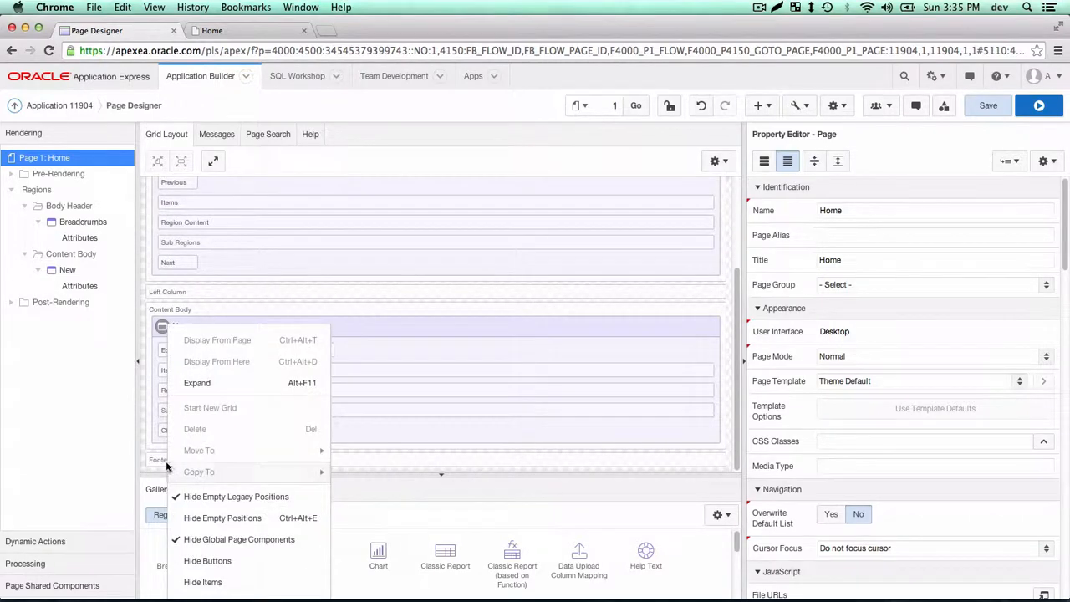
{"action": "left_click", "coordinate": [105, 437]}
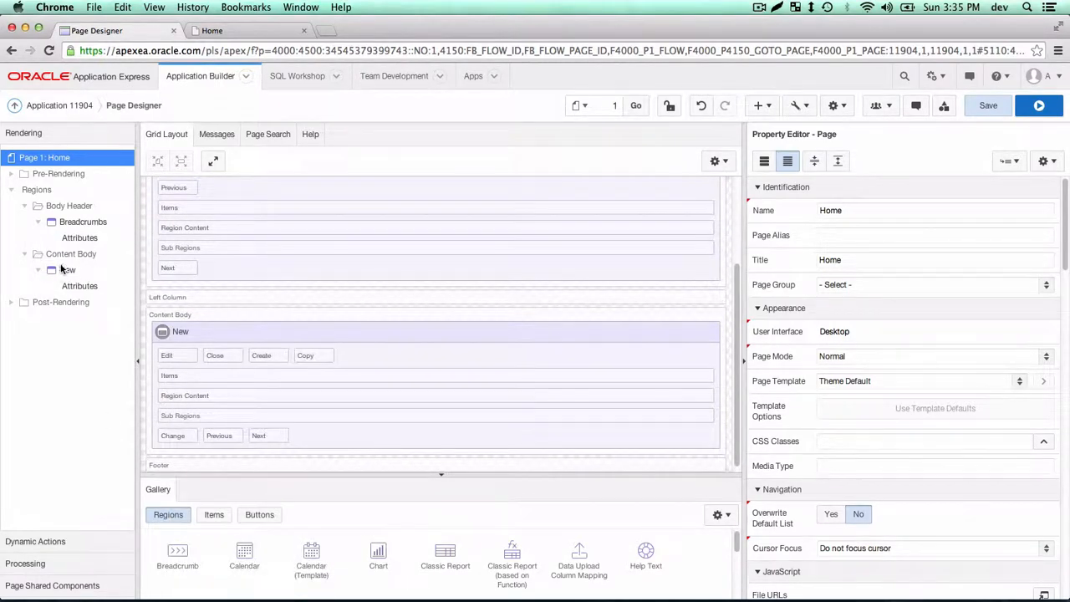
- Move the New region between the Footer and Body Header positions in the grid layout, leaving it in the Footer
{"action": "left_click", "coordinate": [71, 273]}
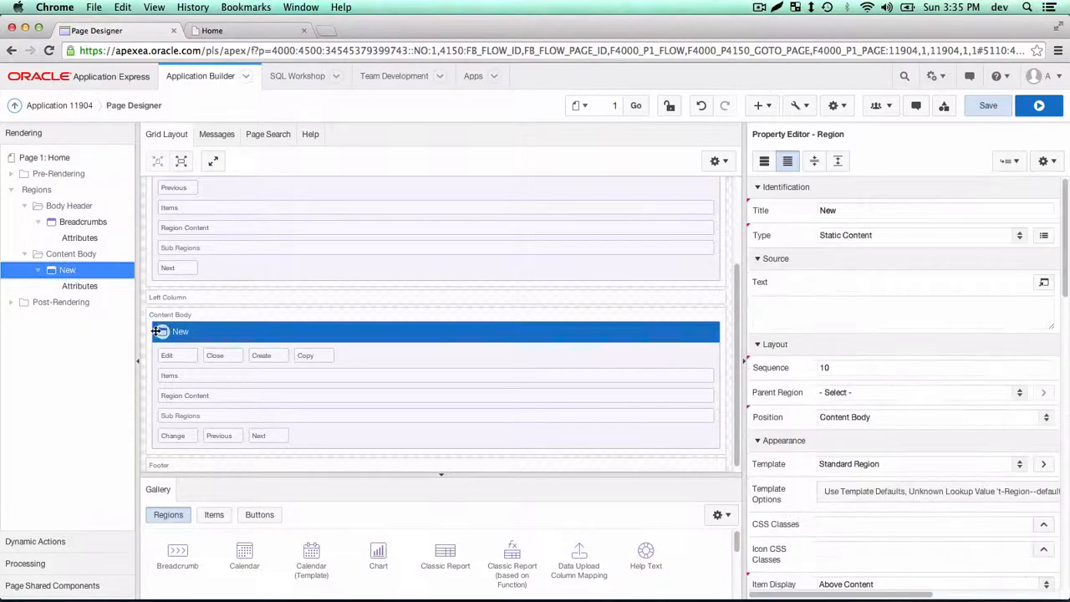
{"action": "left_click_drag", "start_coordinate": [164, 331], "coordinate": [239, 457]}
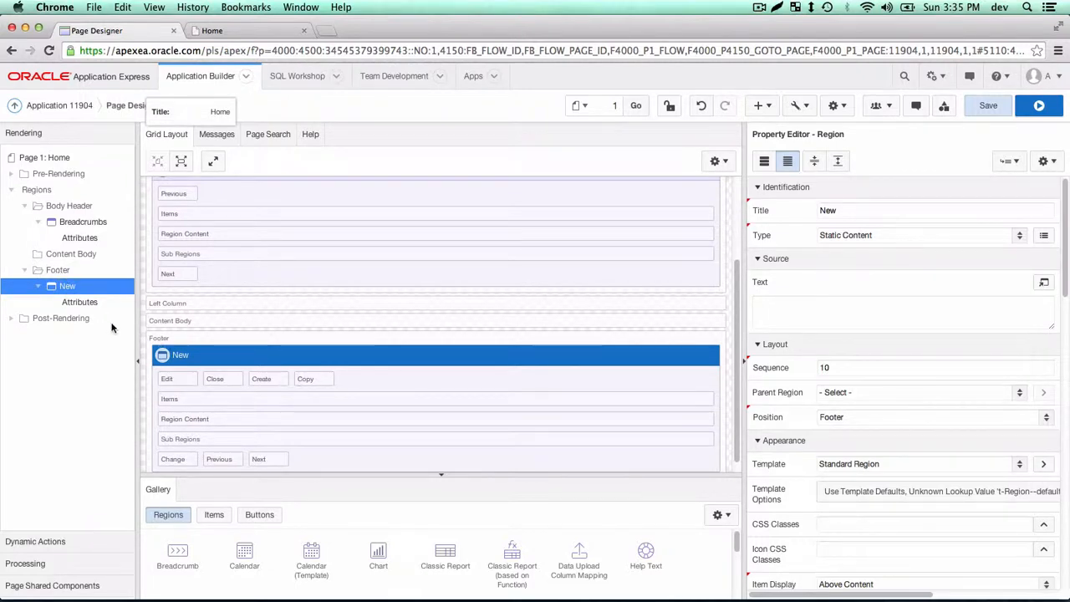
{"action": "left_click_drag", "start_coordinate": [167, 355], "coordinate": [165, 226]}
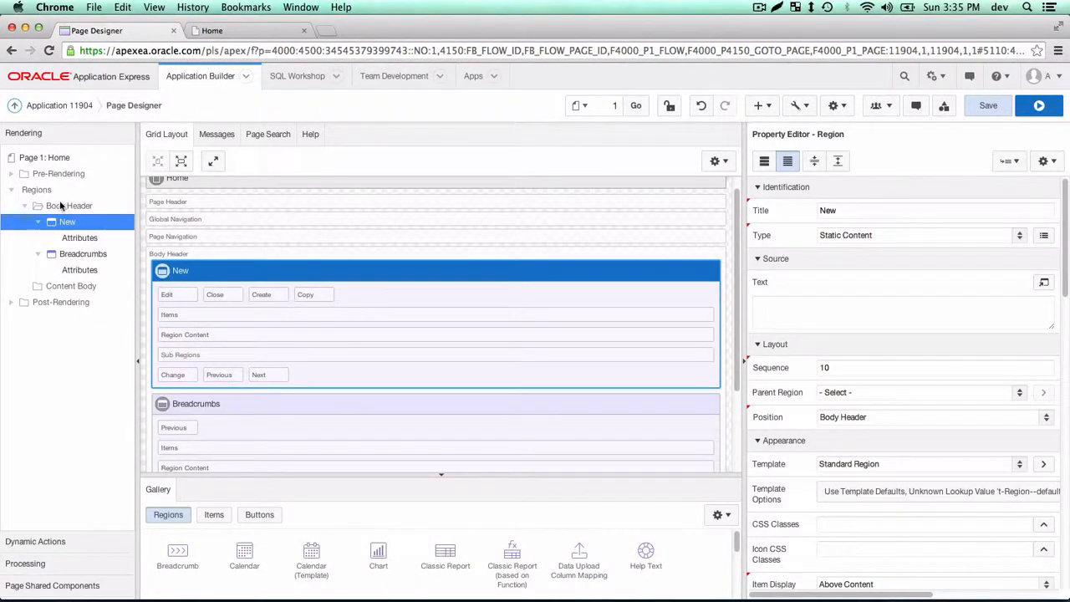
{"action": "left_click_drag", "start_coordinate": [167, 269], "coordinate": [157, 440]}
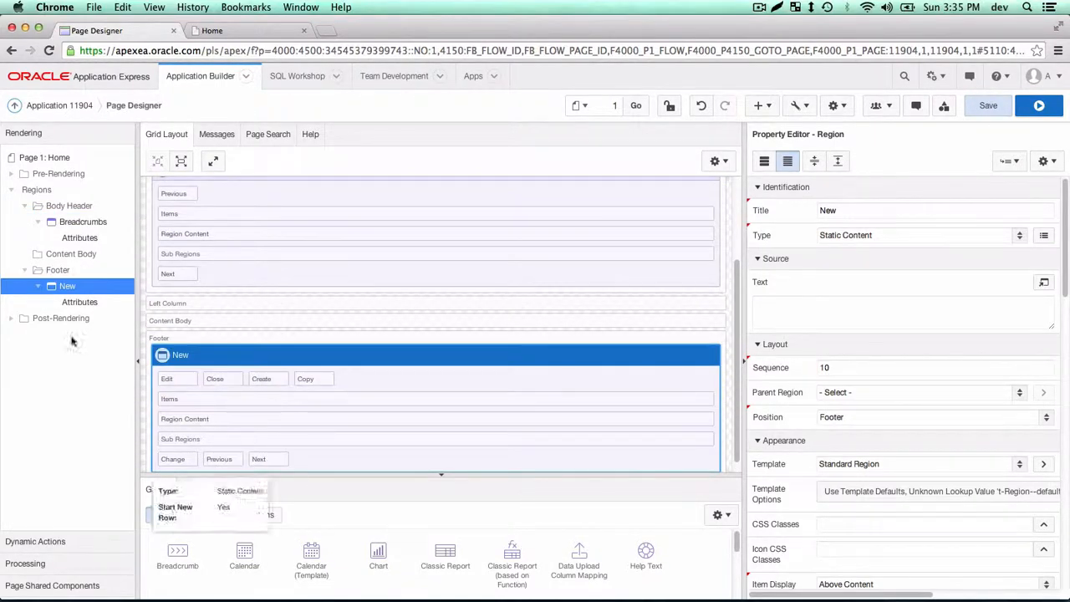
- Enter "Copyright 2014 - Codersaurus LLC" as the source text of the New region in the Footer
{"action": "left_click", "coordinate": [827, 304]}
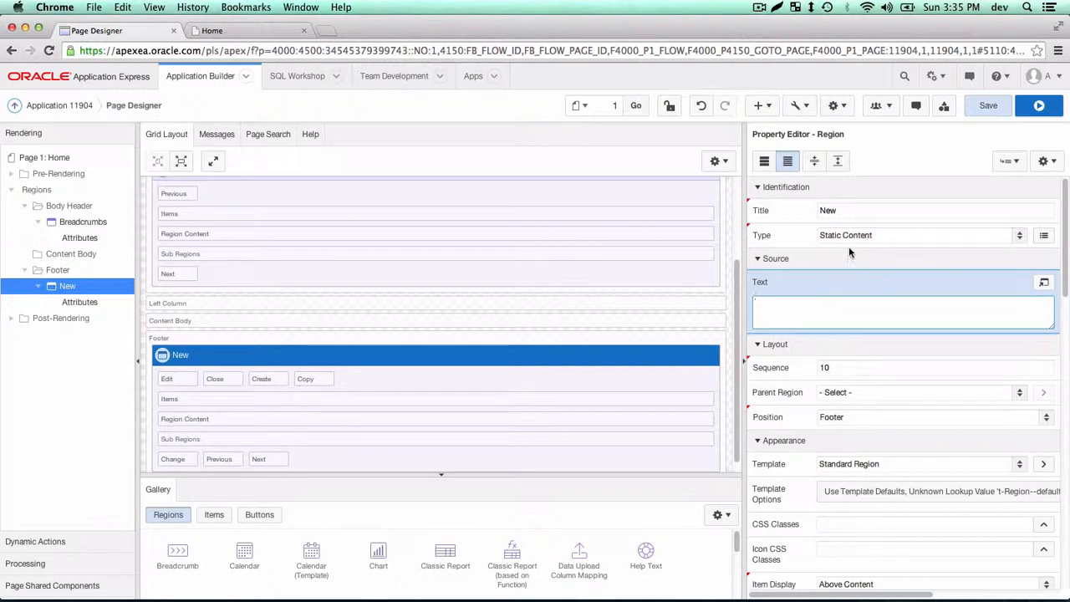
{"action": "scroll", "coordinate": [869, 390], "scroll_direction": "down", "scroll_amount": 1}
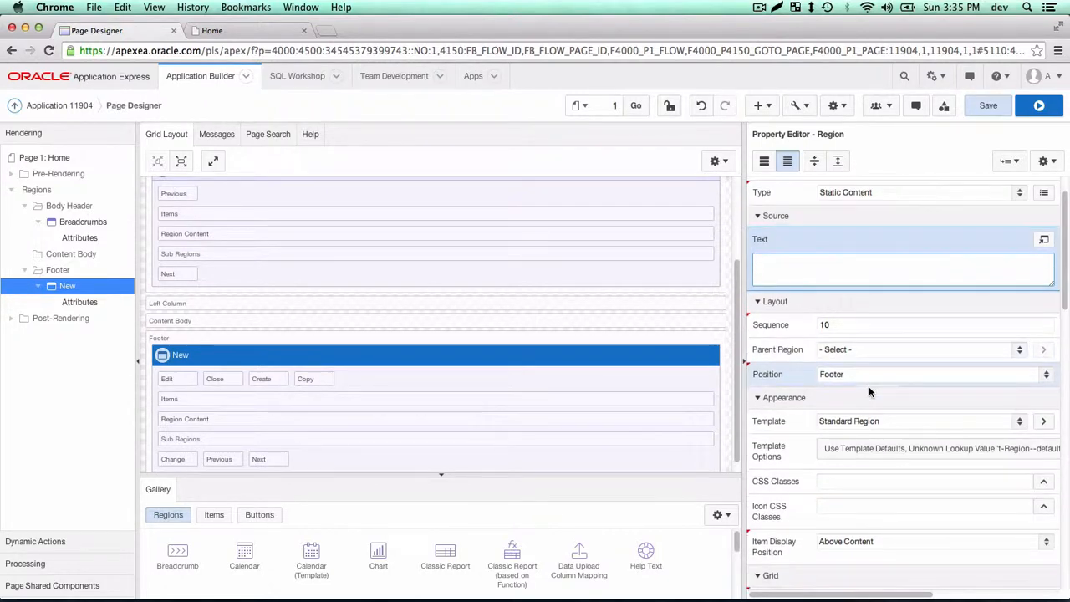
{"action": "scroll", "coordinate": [868, 387], "scroll_direction": "down", "scroll_amount": 3}
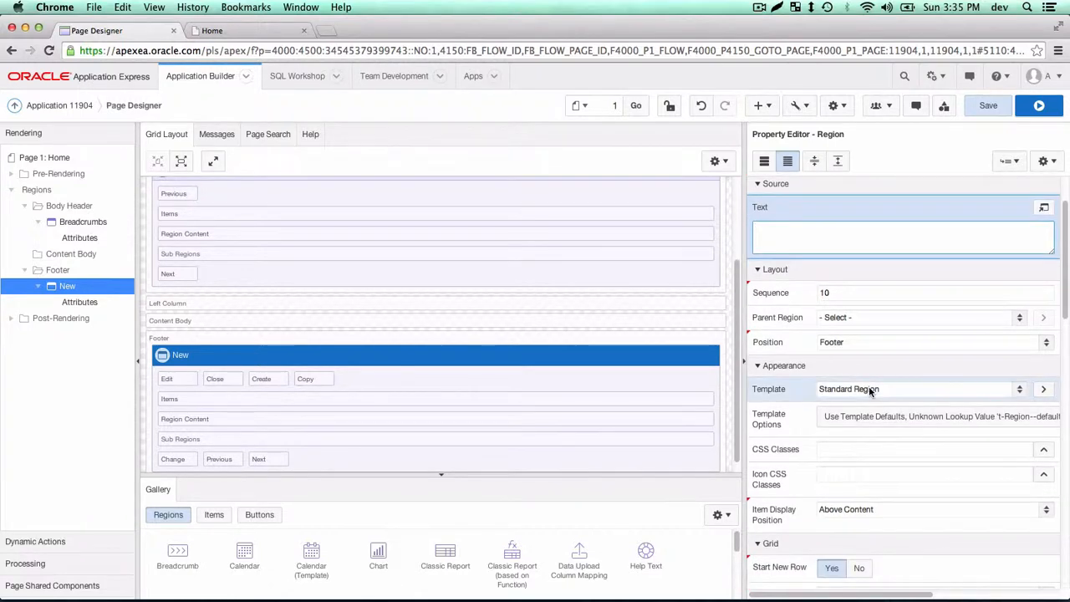
{"action": "scroll", "coordinate": [869, 388], "scroll_direction": "down", "scroll_amount": 2}
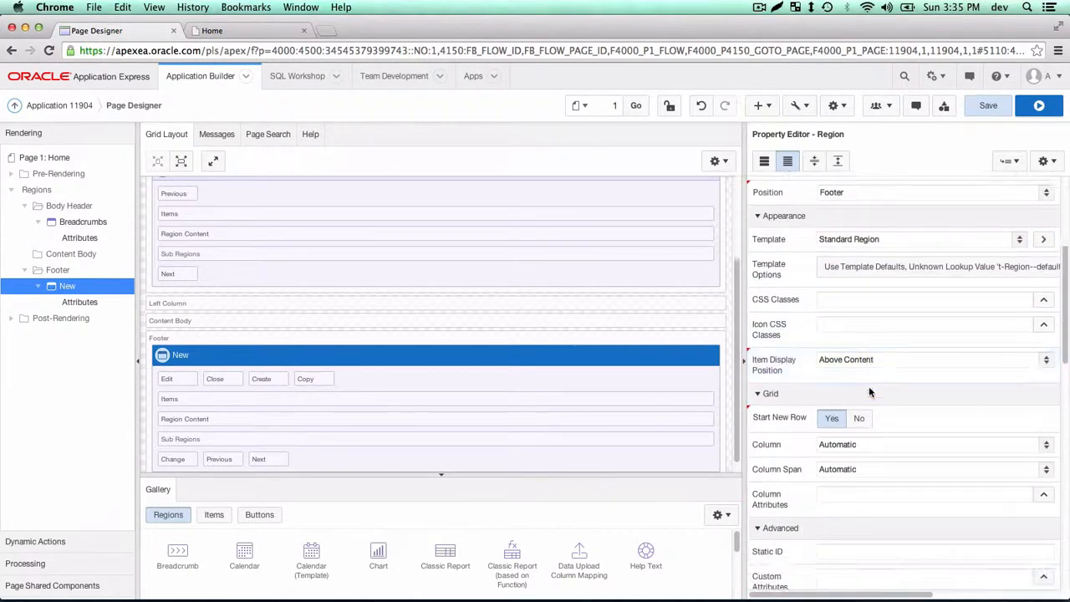
{"action": "scroll", "coordinate": [870, 391], "scroll_direction": "up", "scroll_amount": 6}
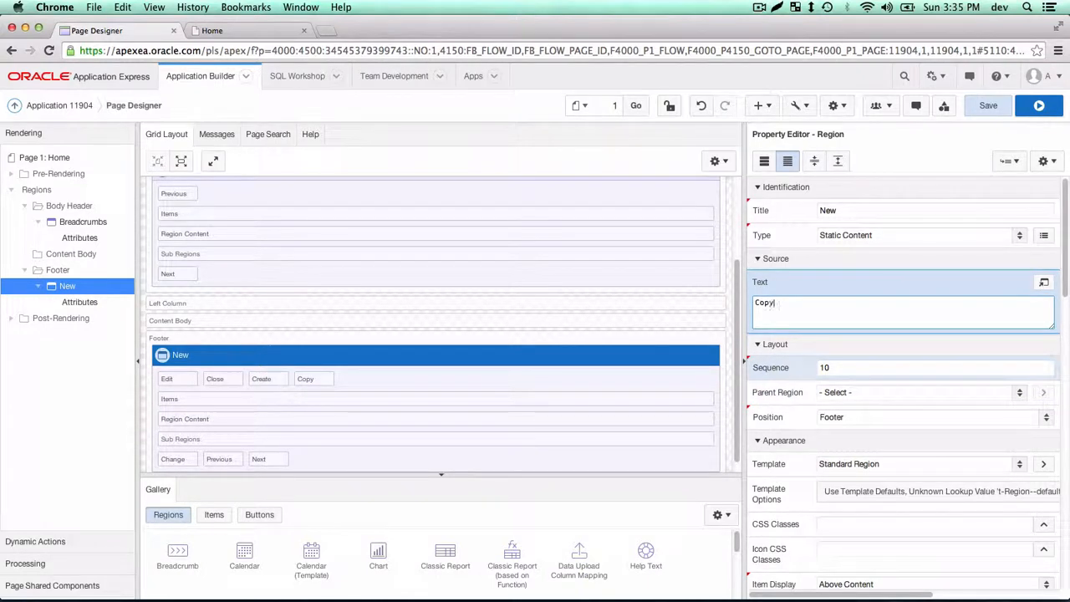
{"action": "type", "text": "ri"}
{"action": "type", "text": "LLC"}
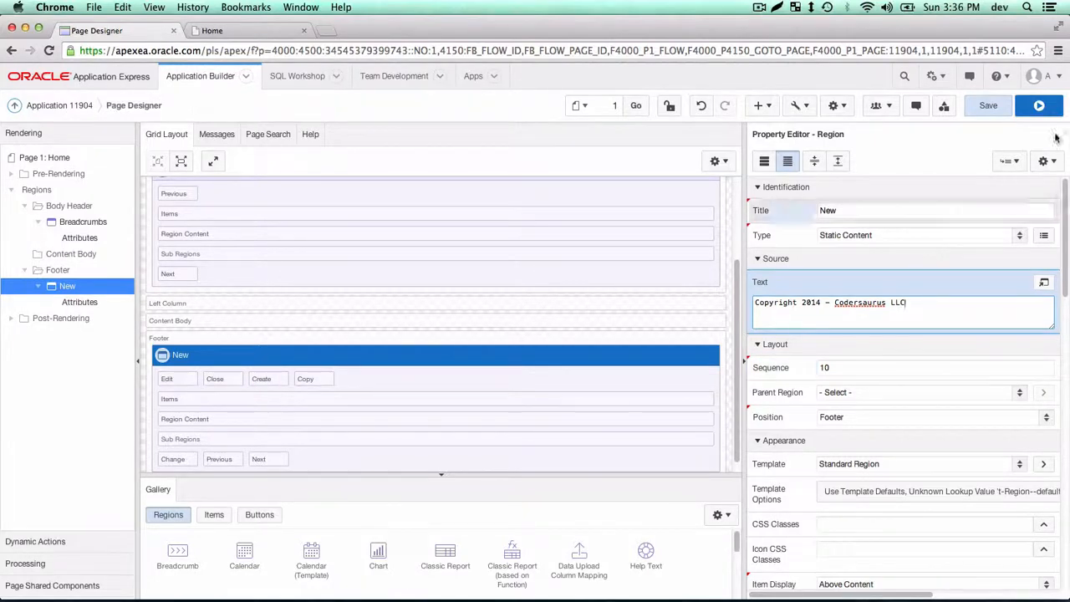
- Save the page and run it to check the copyright text in the footer
{"action": "left_click", "coordinate": [999, 106]}
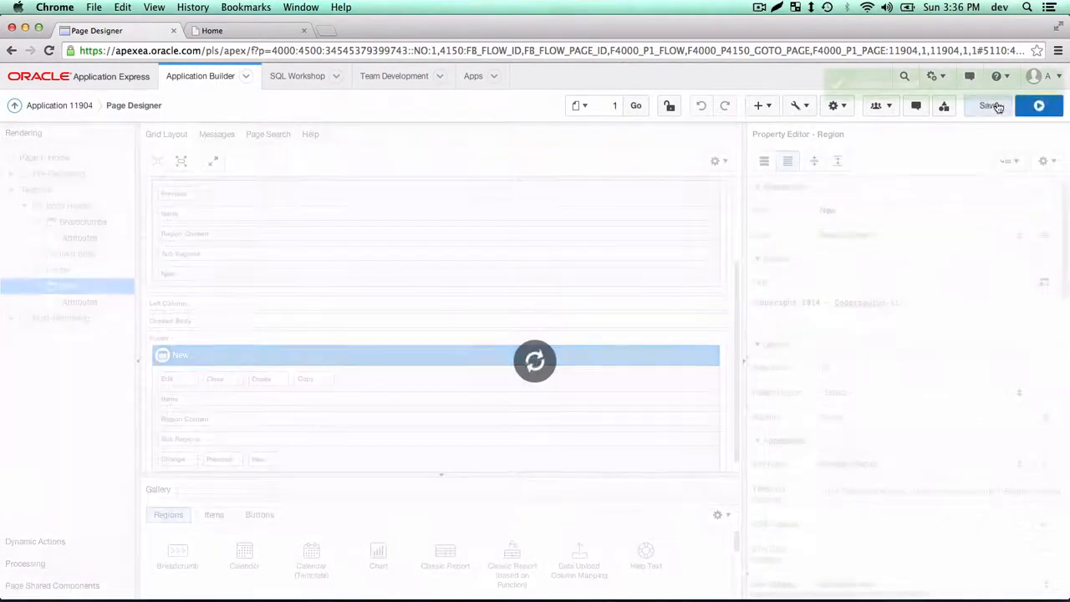
{"action": "left_click", "coordinate": [1040, 106]}
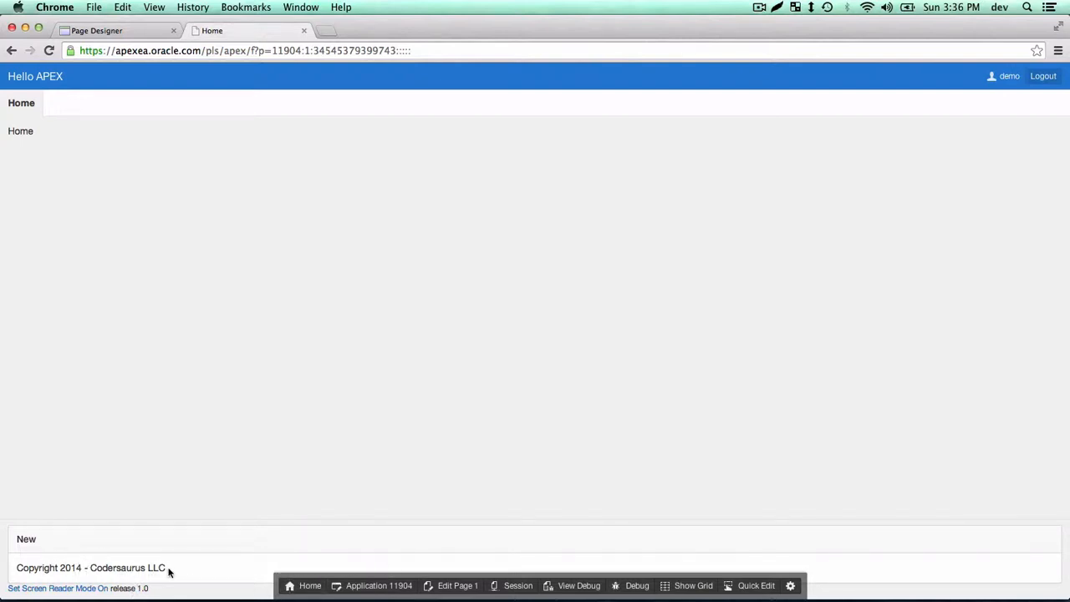
{"action": "left_click_drag", "start_coordinate": [167, 568], "coordinate": [23, 567]}
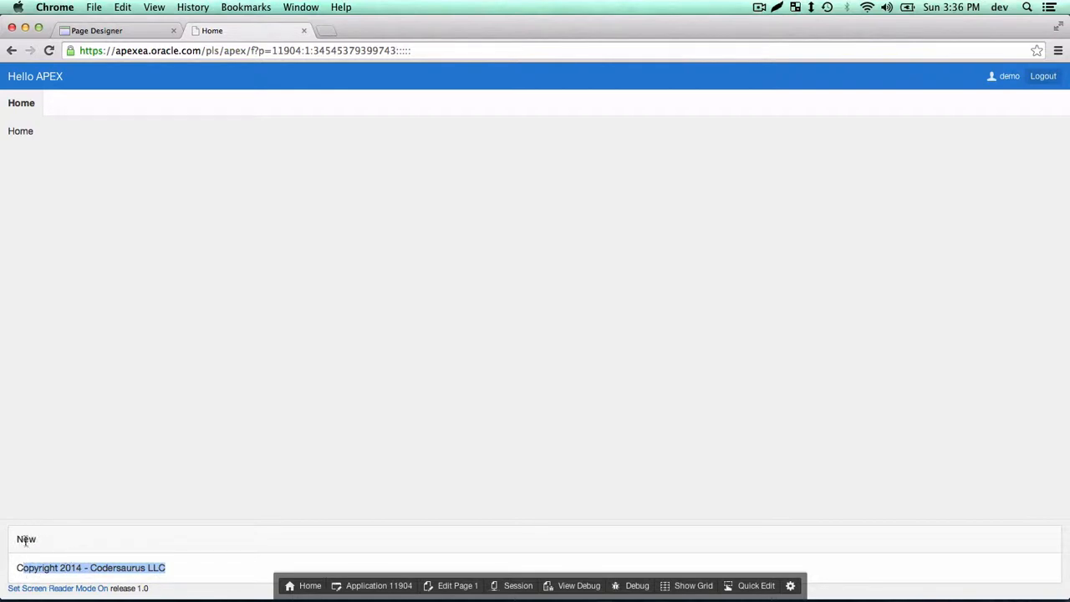
- Use Quick Edit on the footer's New region, set its template to Blank Region with Attributes, and save the page
{"action": "triple_click", "coordinate": [25, 541]}
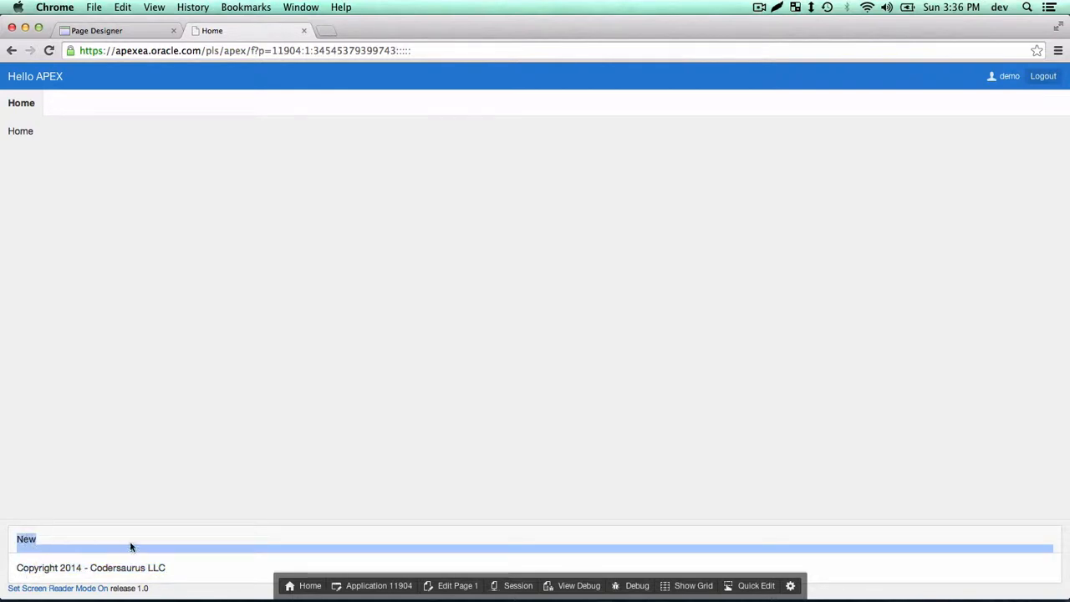
{"action": "left_click", "coordinate": [753, 586]}
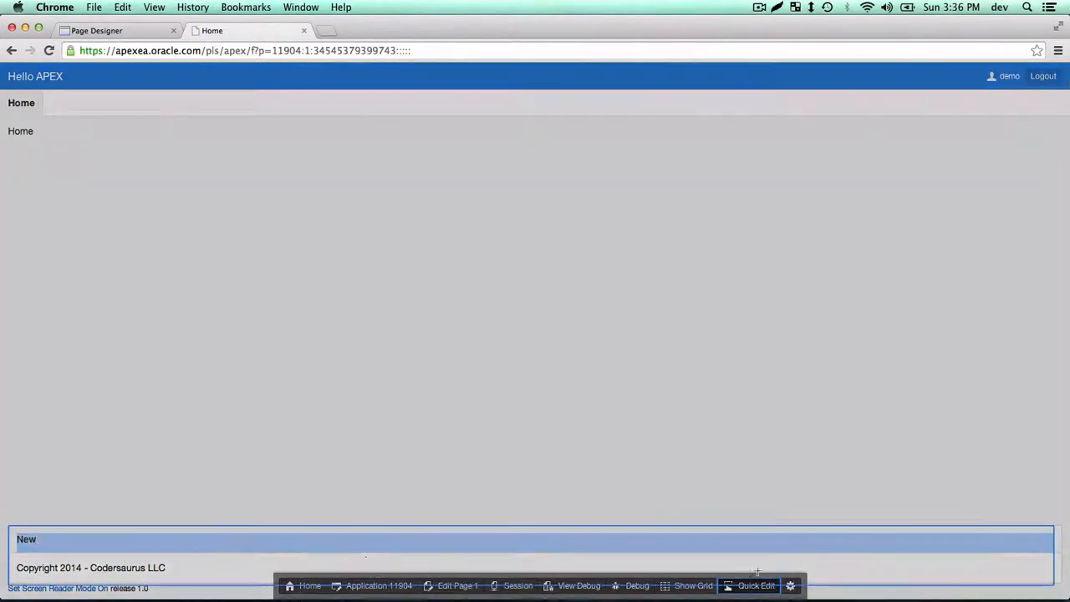
{"action": "left_click", "coordinate": [141, 551]}
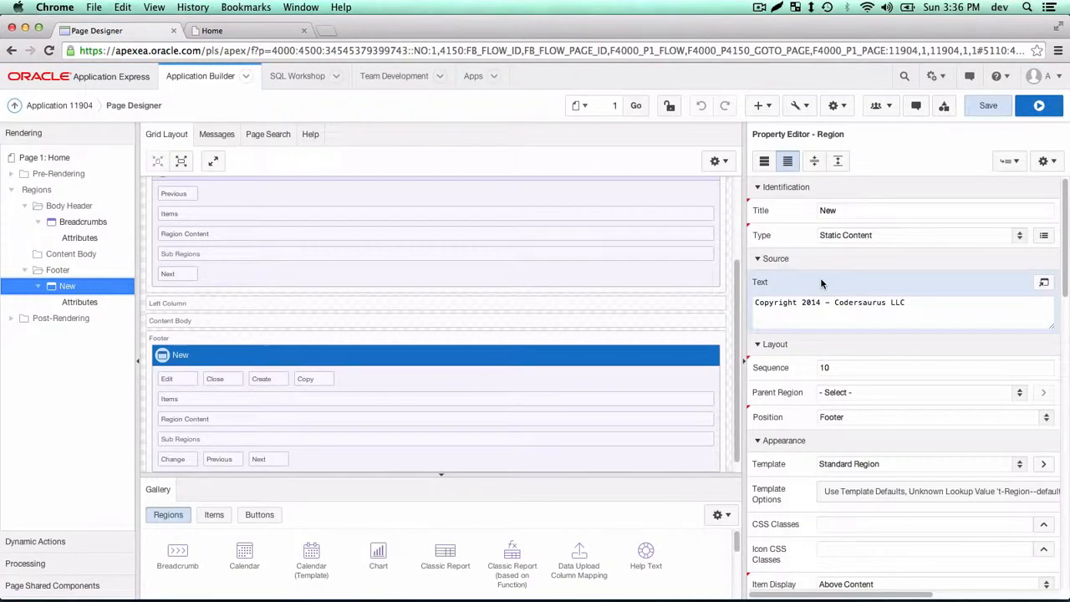
{"action": "left_click", "coordinate": [857, 470]}
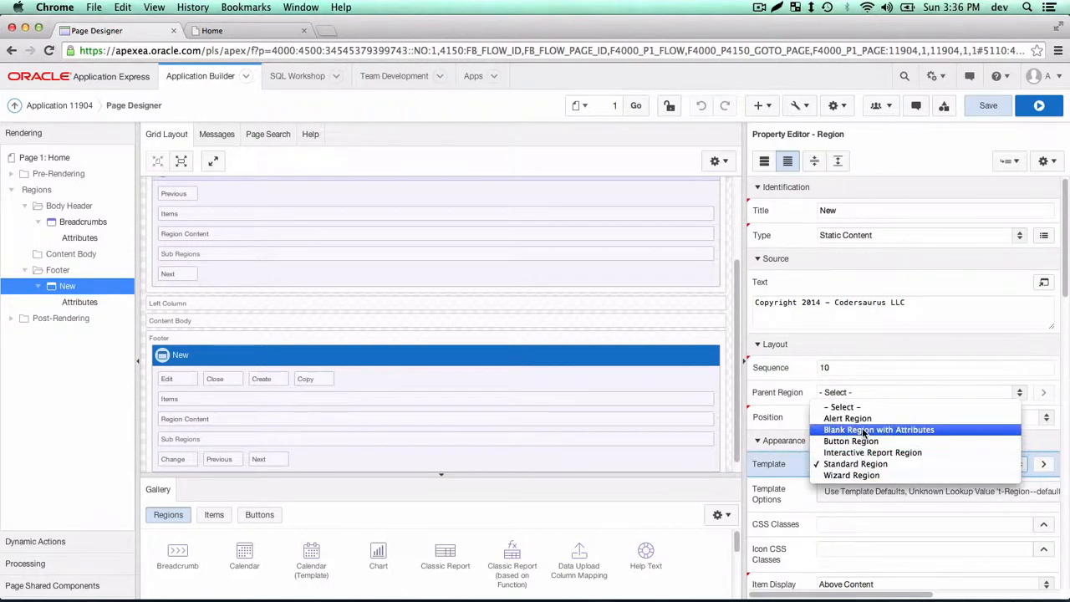
{"action": "left_click", "coordinate": [864, 432]}
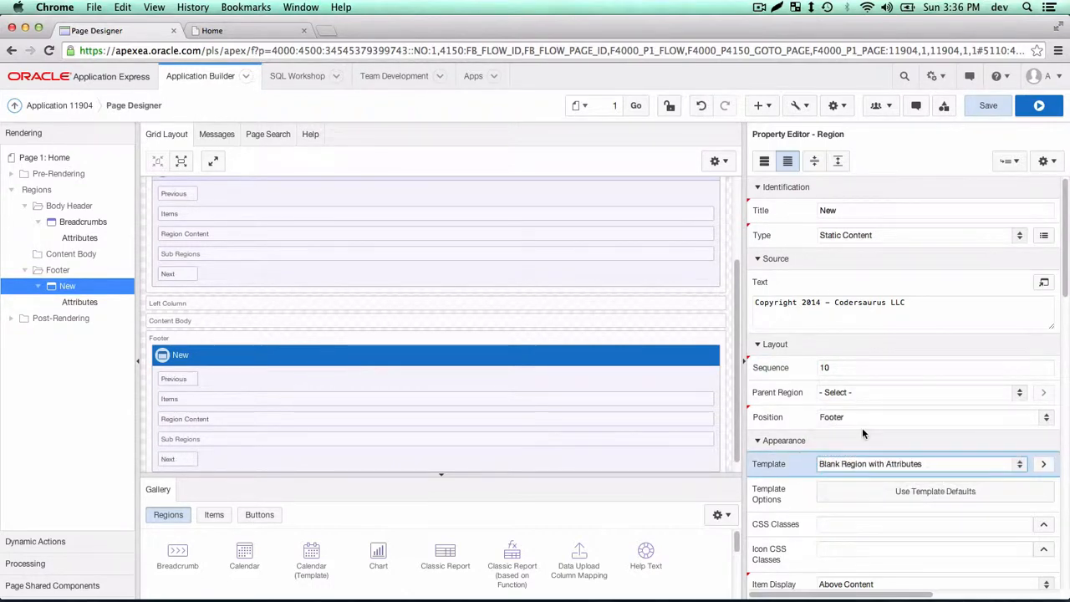
{"action": "left_click", "coordinate": [989, 107]}
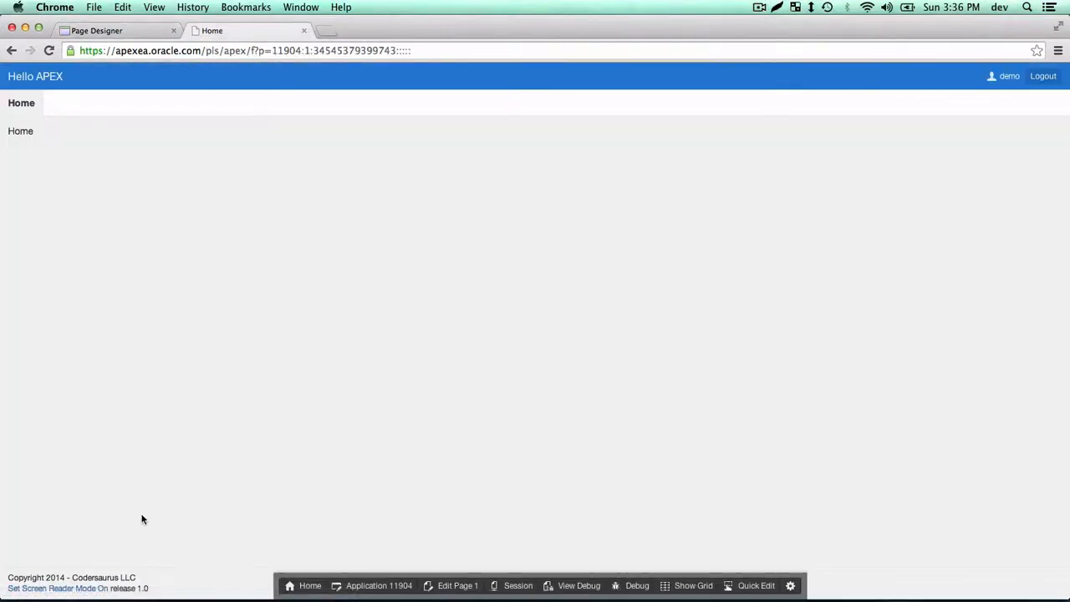
- Inspect the HTML markup of the footer copyright text in the browser's developer tools and close them
{"action": "right_click", "coordinate": [47, 577]}
{"action": "left_click", "coordinate": [90, 542]}
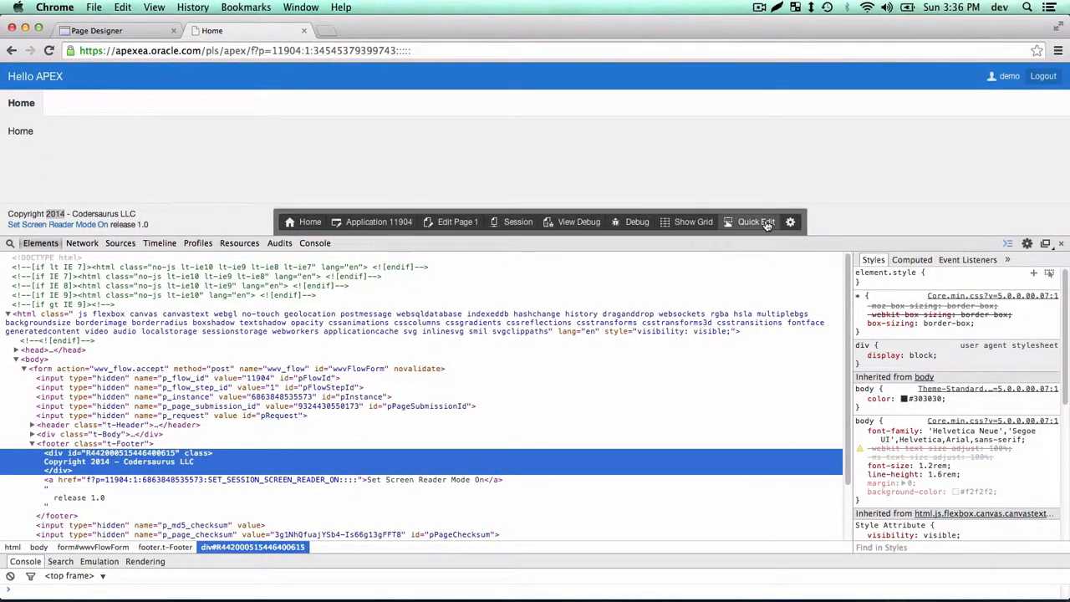
{"action": "key", "text": "super+alt+i"}
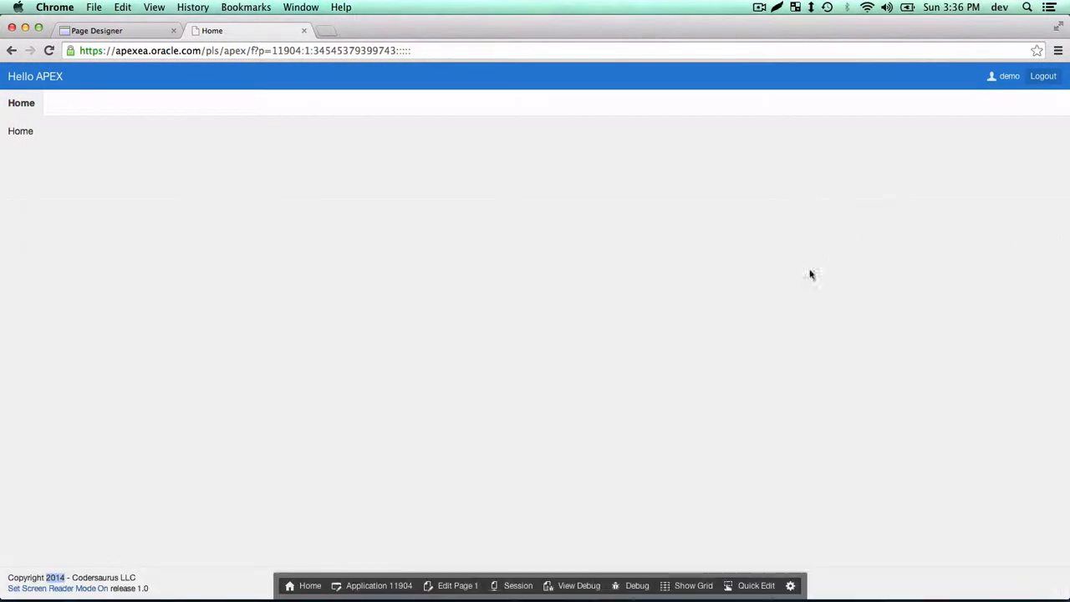
- Use Quick Edit to return to the footer region's properties and display the help for its Title attribute
{"action": "left_click", "coordinate": [753, 586]}
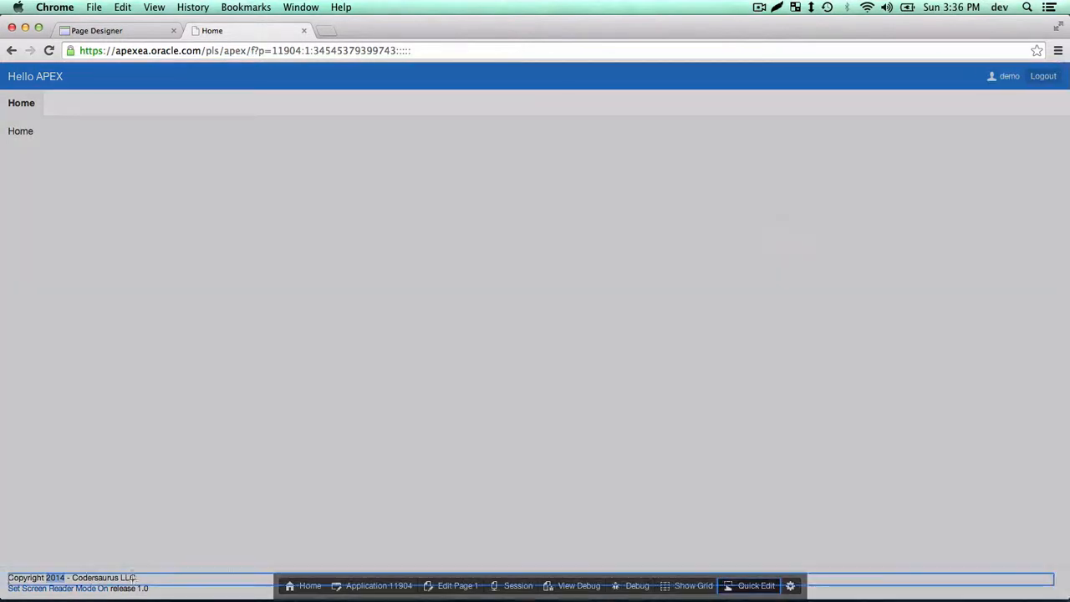
{"action": "left_click", "coordinate": [64, 578]}
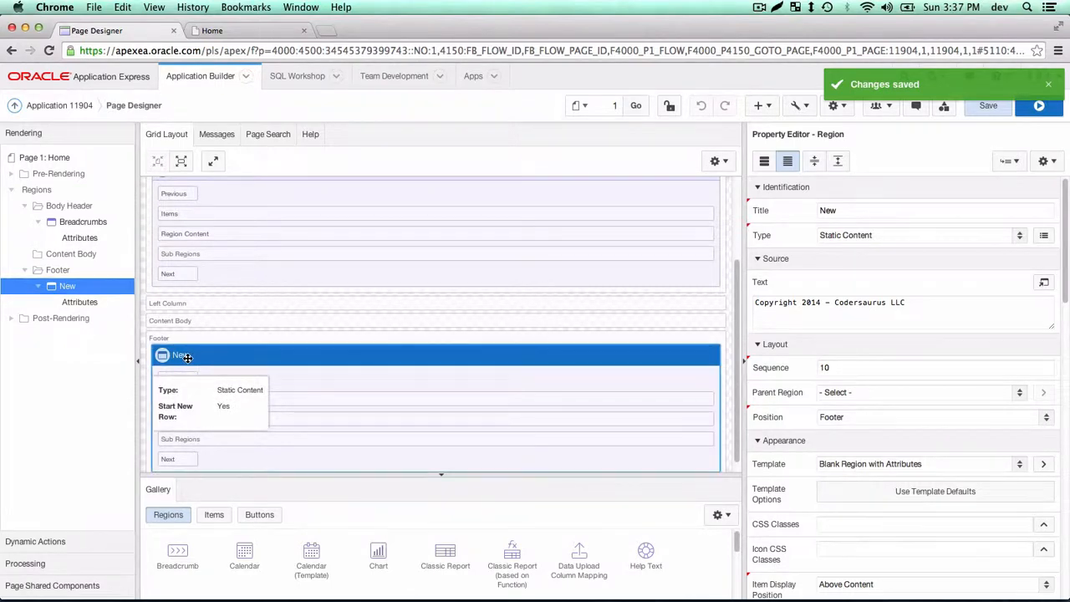
{"action": "left_click", "coordinate": [308, 136]}
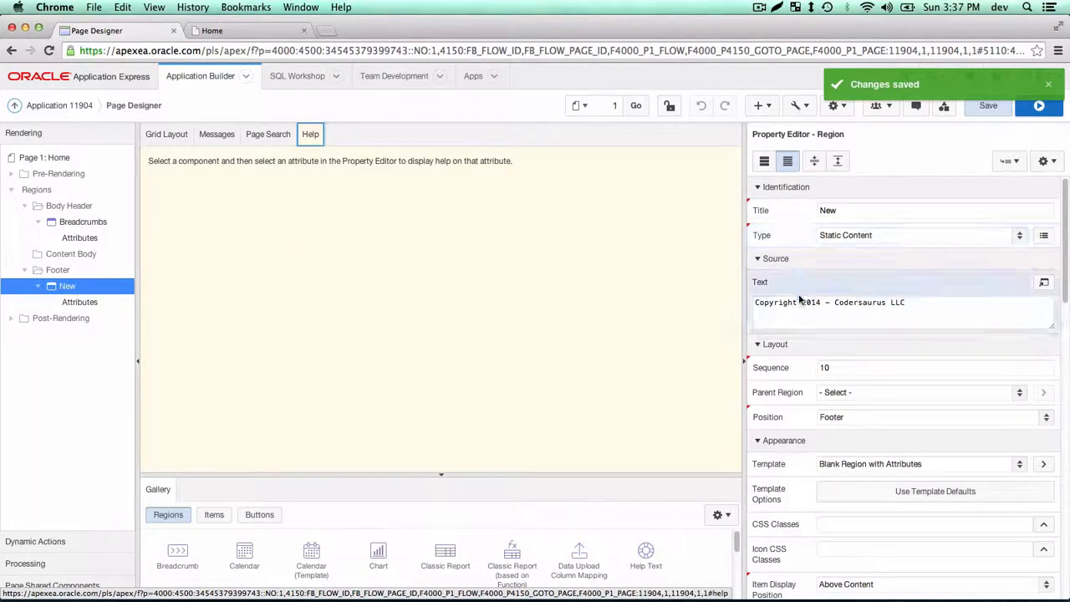
{"action": "left_click", "coordinate": [911, 308]}
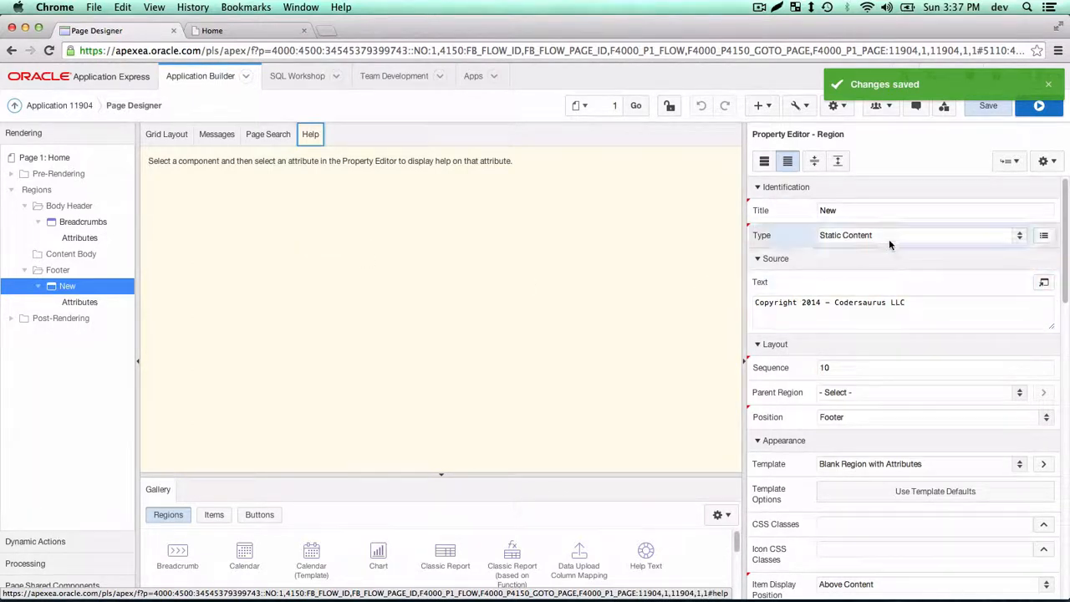
{"action": "left_click", "coordinate": [876, 211]}
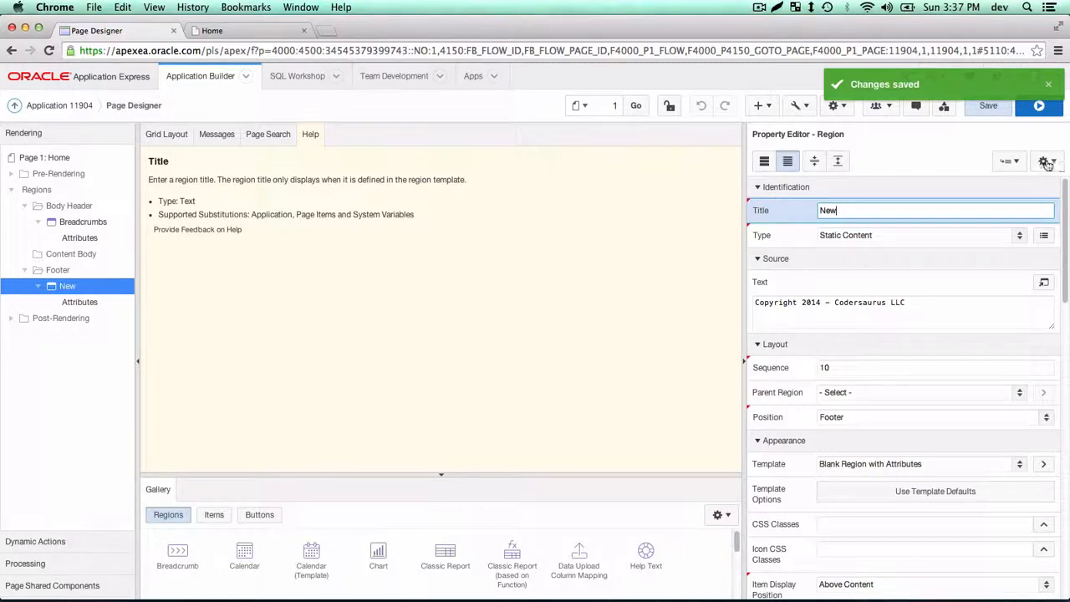
- Switch the region's properties to common only and back to all, and collapse every property group
{"action": "left_click", "coordinate": [765, 162]}
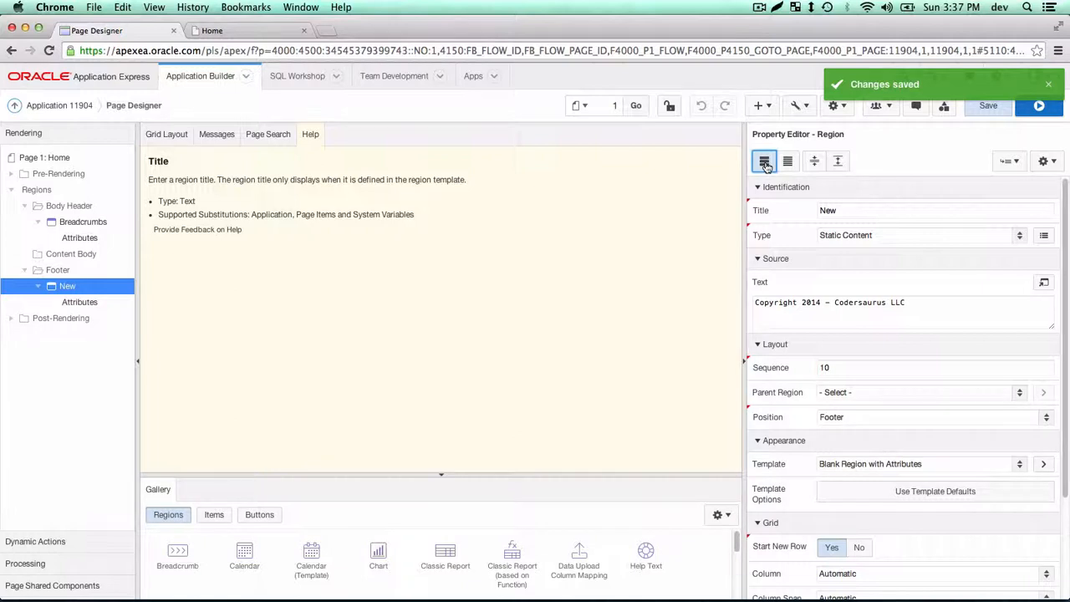
{"action": "left_click", "coordinate": [787, 163]}
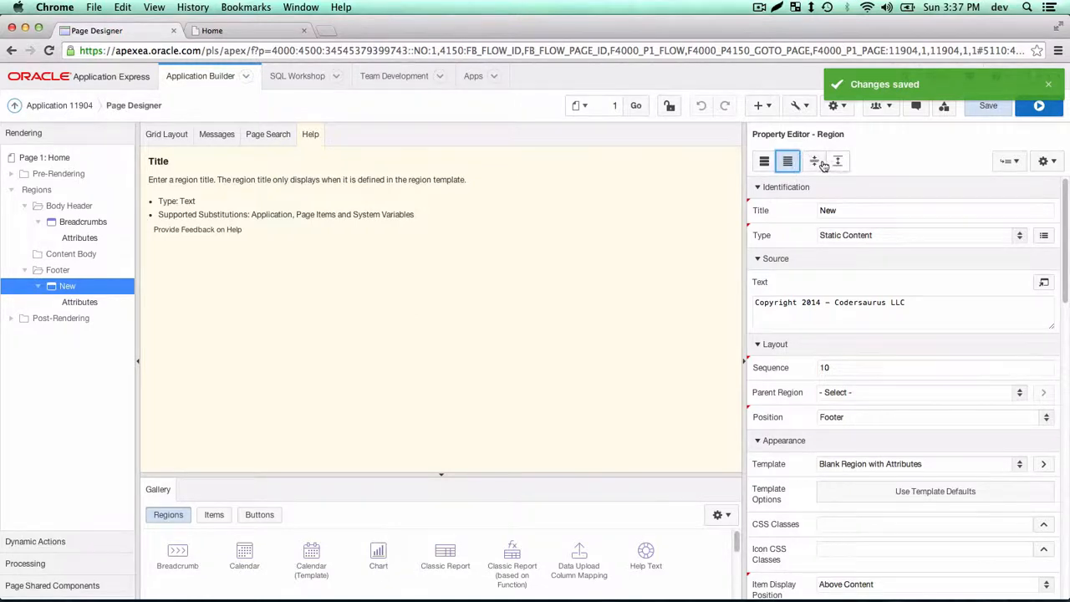
{"action": "left_click", "coordinate": [818, 164]}
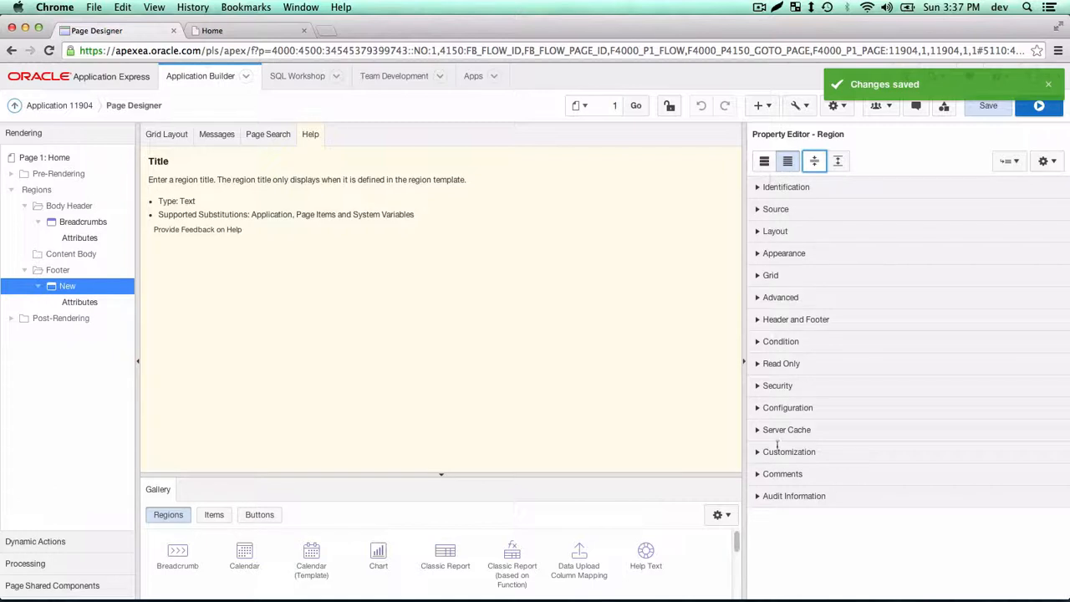
- Expand and collapse the Identification, Appearance, and Header and Footer property groups one by one to view their contents
{"action": "left_click", "coordinate": [759, 187]}
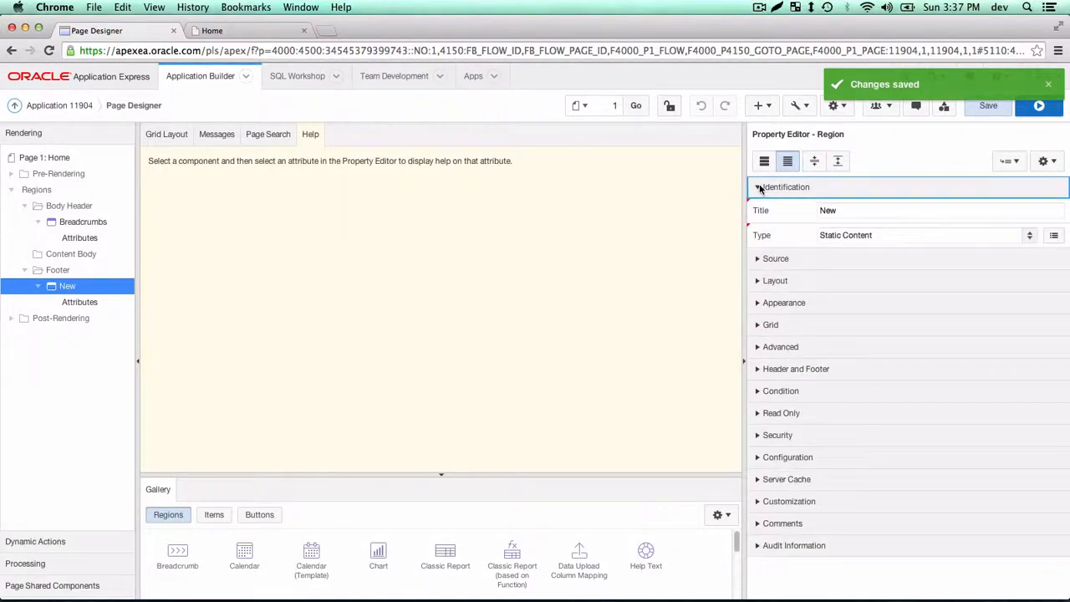
{"action": "left_click", "coordinate": [760, 188]}
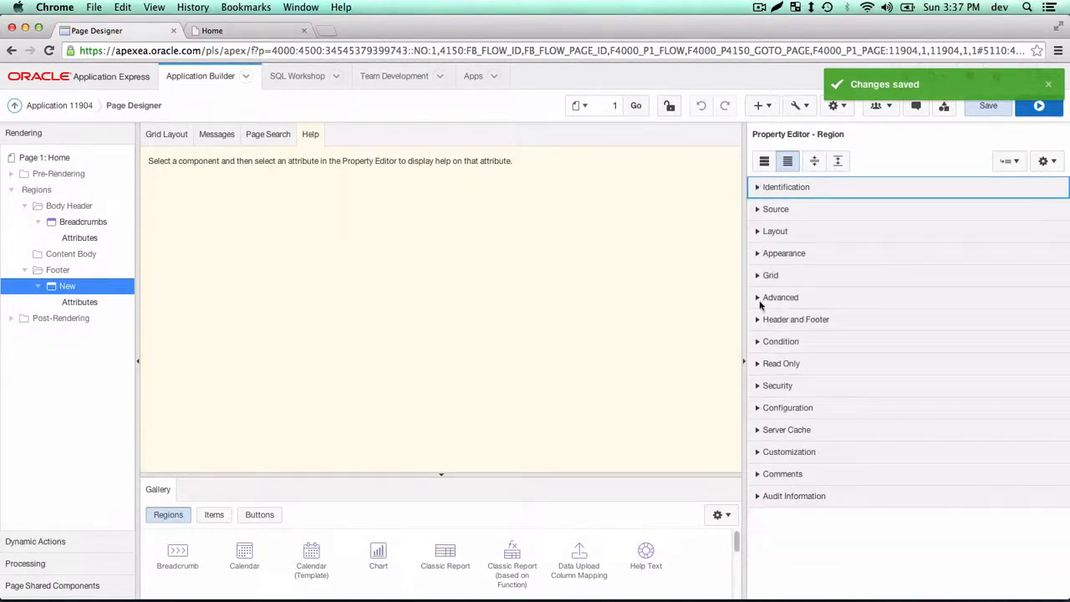
{"action": "left_click", "coordinate": [756, 255]}
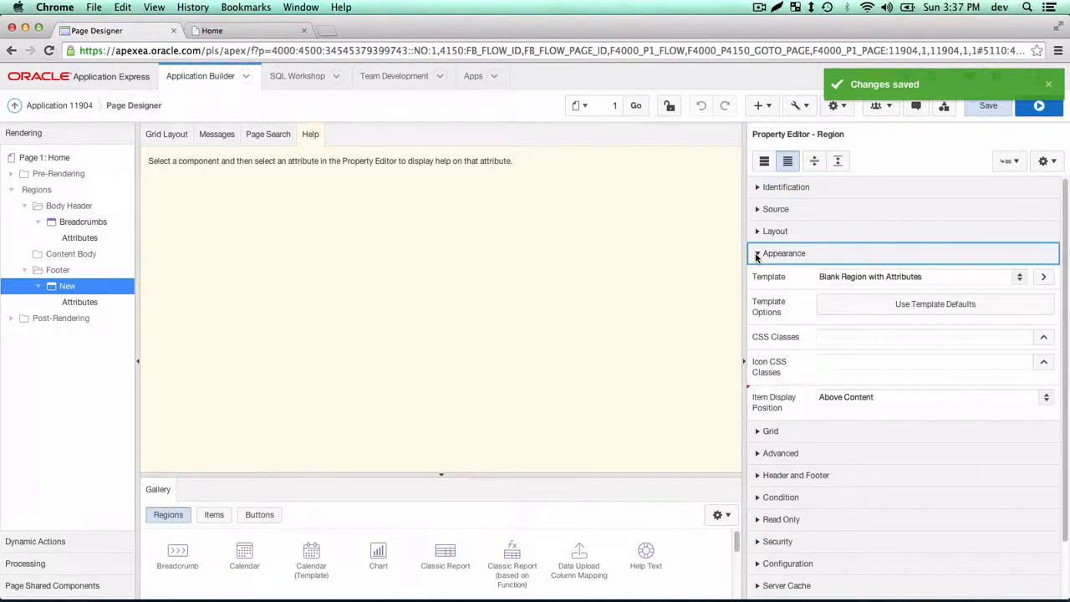
{"action": "left_click", "coordinate": [759, 255]}
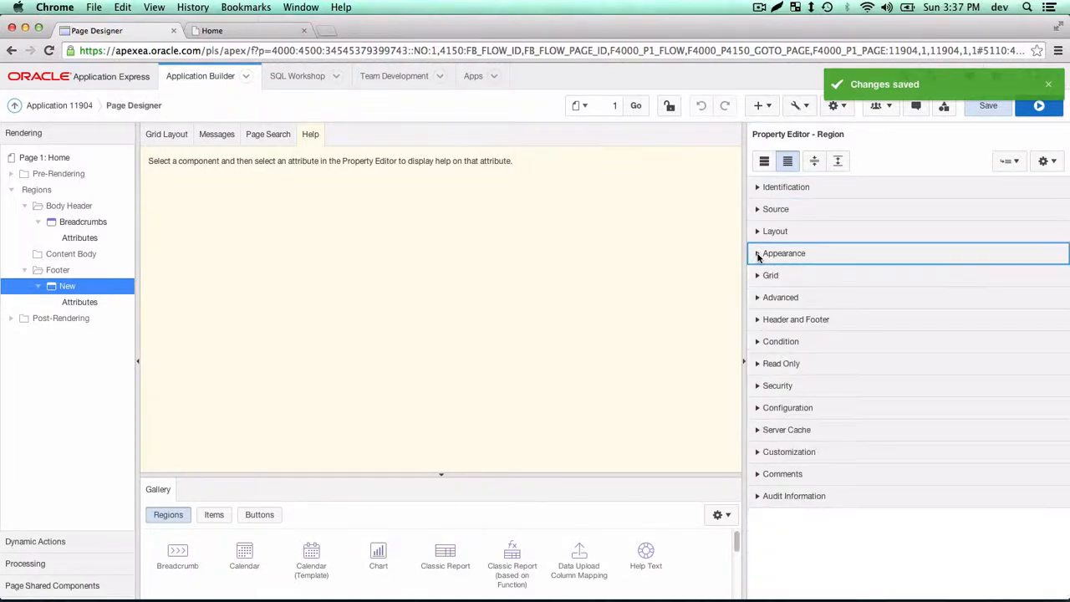
{"action": "left_click", "coordinate": [758, 322]}
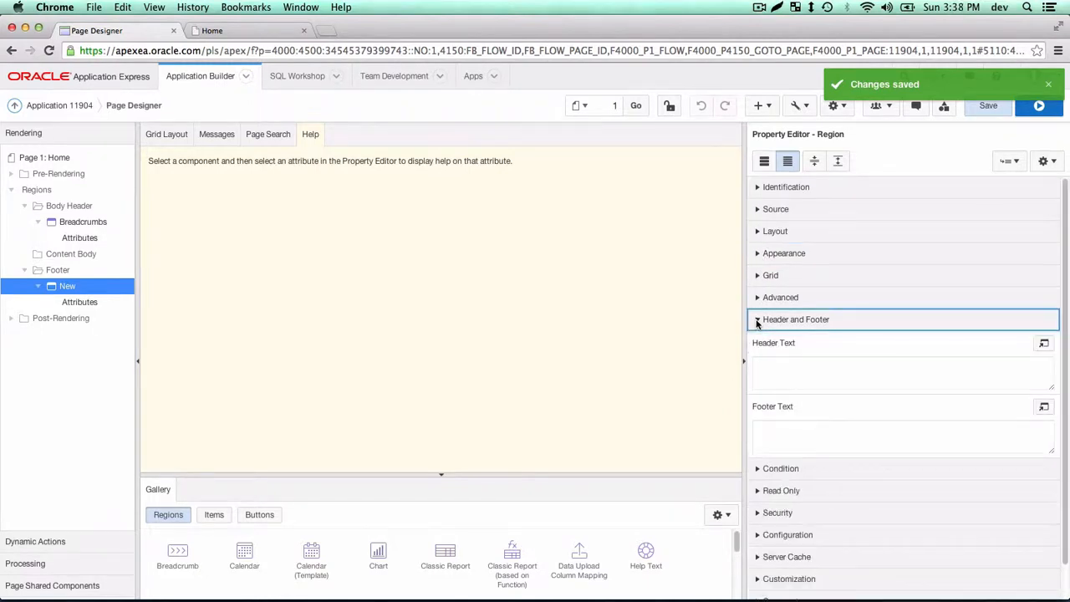
{"action": "left_click", "coordinate": [758, 322]}
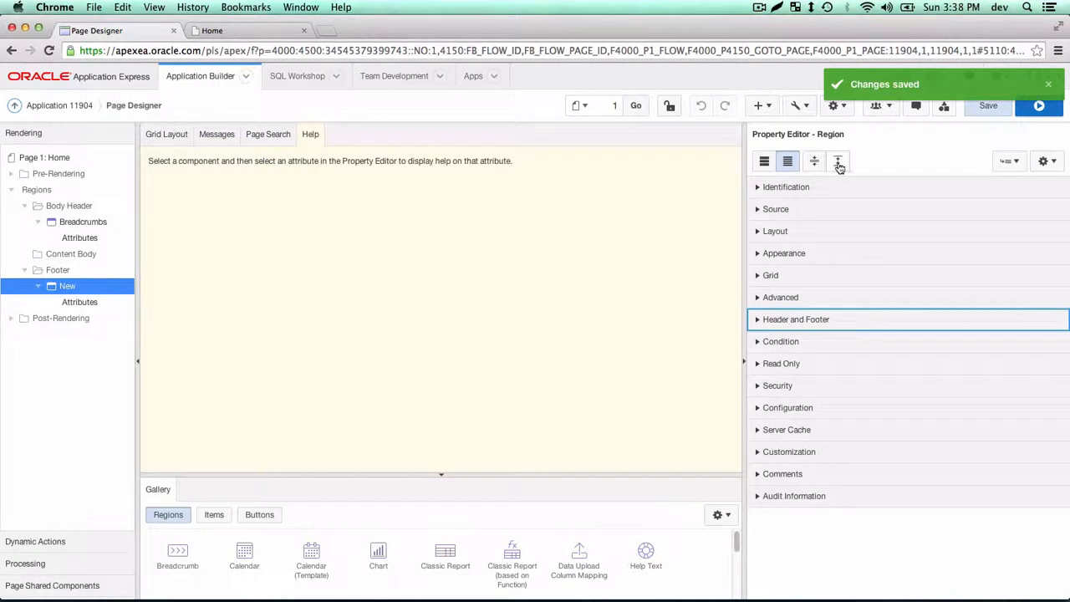
- Go directly to the footer region's Read Only property group and view the help for its Type attribute
{"action": "left_click", "coordinate": [1009, 162]}
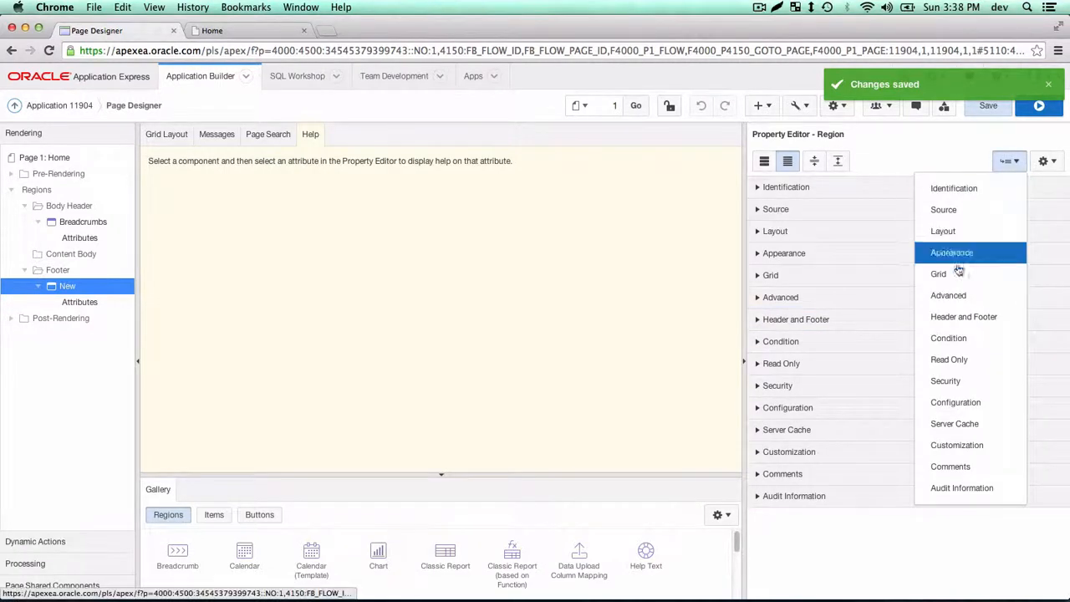
{"action": "left_click", "coordinate": [950, 360]}
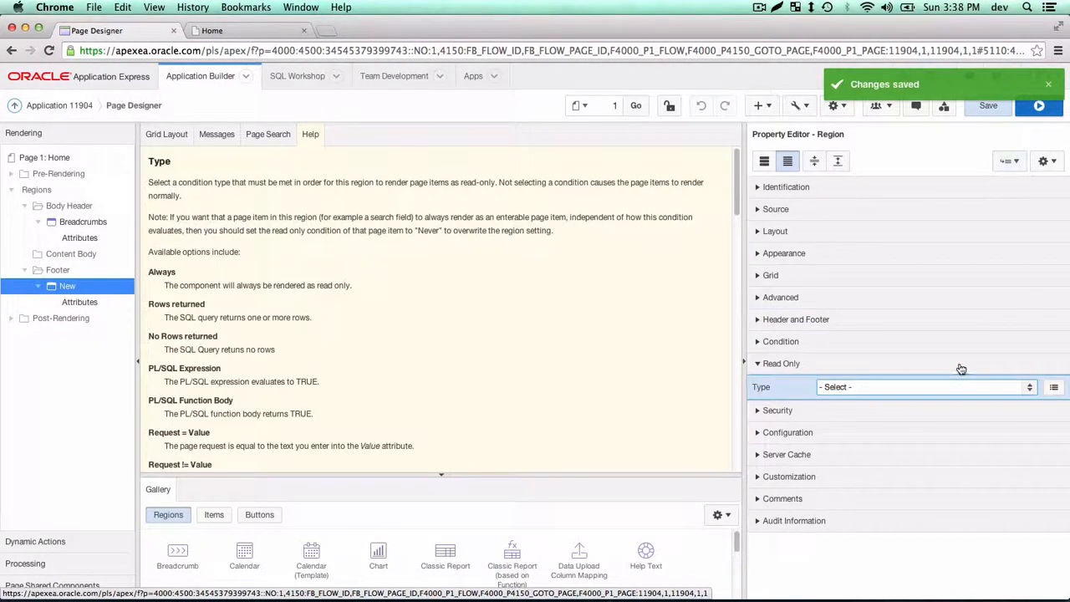
{"action": "left_click", "coordinate": [1009, 162]}
- Turn on the Keep Labels Above option for the property editor and turn it off again
{"action": "left_click", "coordinate": [1045, 164]}
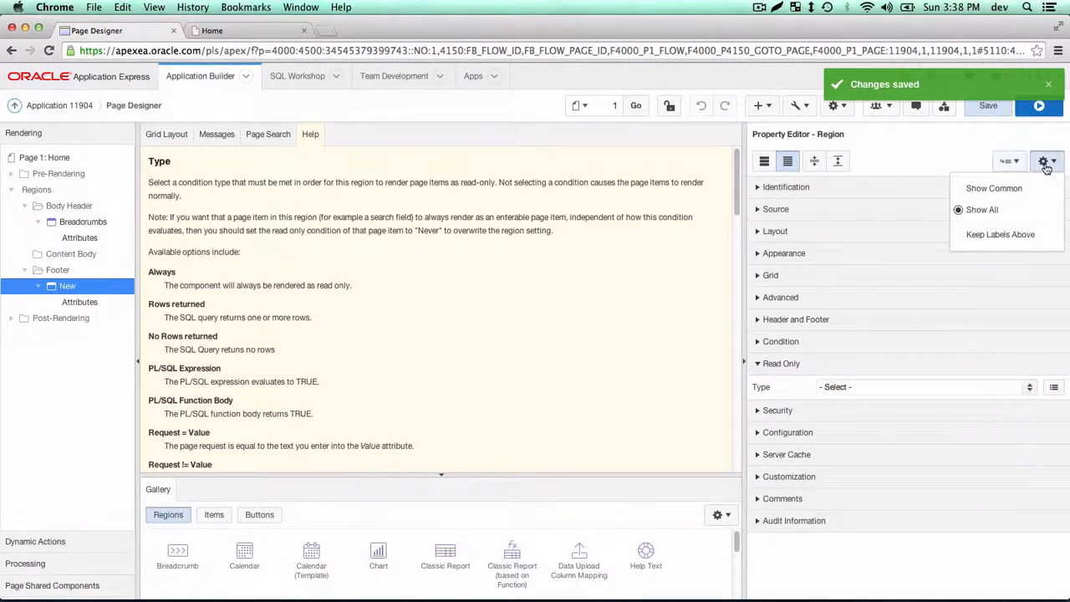
{"action": "left_click", "coordinate": [1016, 235]}
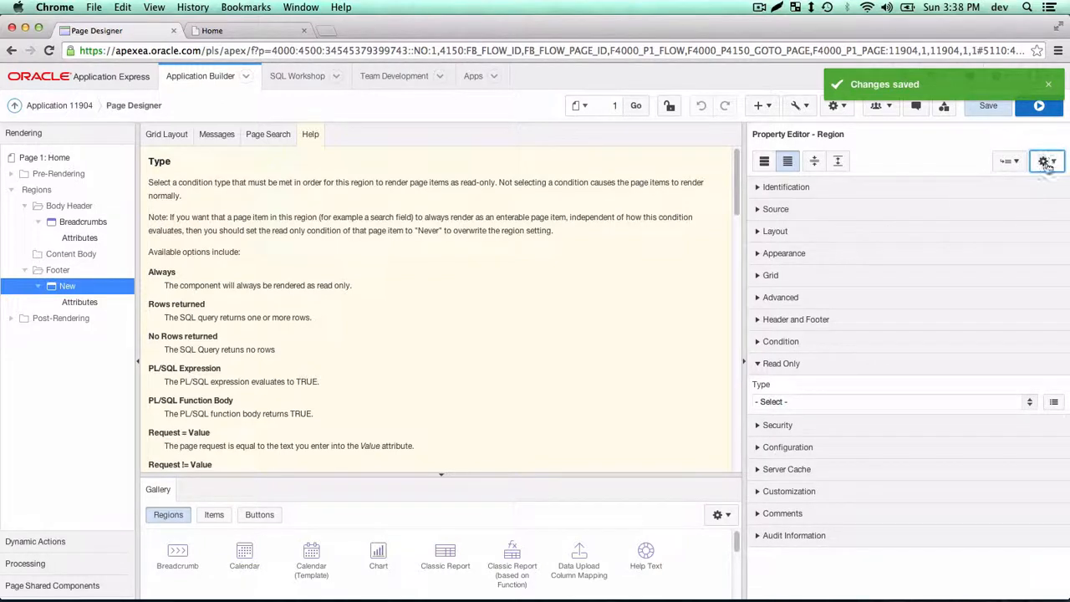
{"action": "left_click", "coordinate": [1045, 162]}
{"action": "left_click", "coordinate": [1004, 234]}
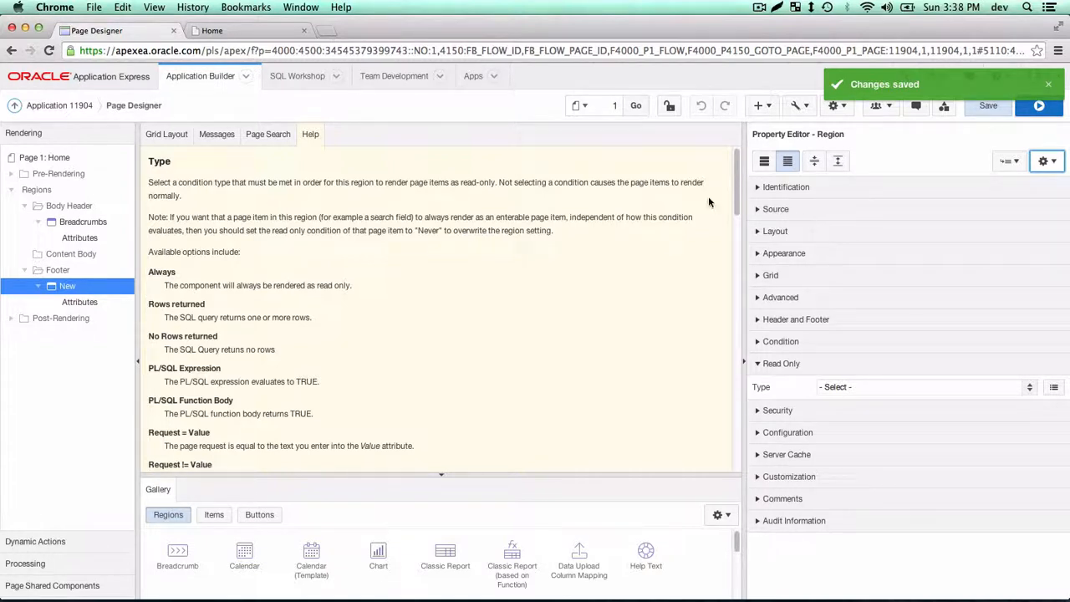
- Save and run the page to view the Home page, and return to editing page 1
{"action": "left_click", "coordinate": [990, 107]}
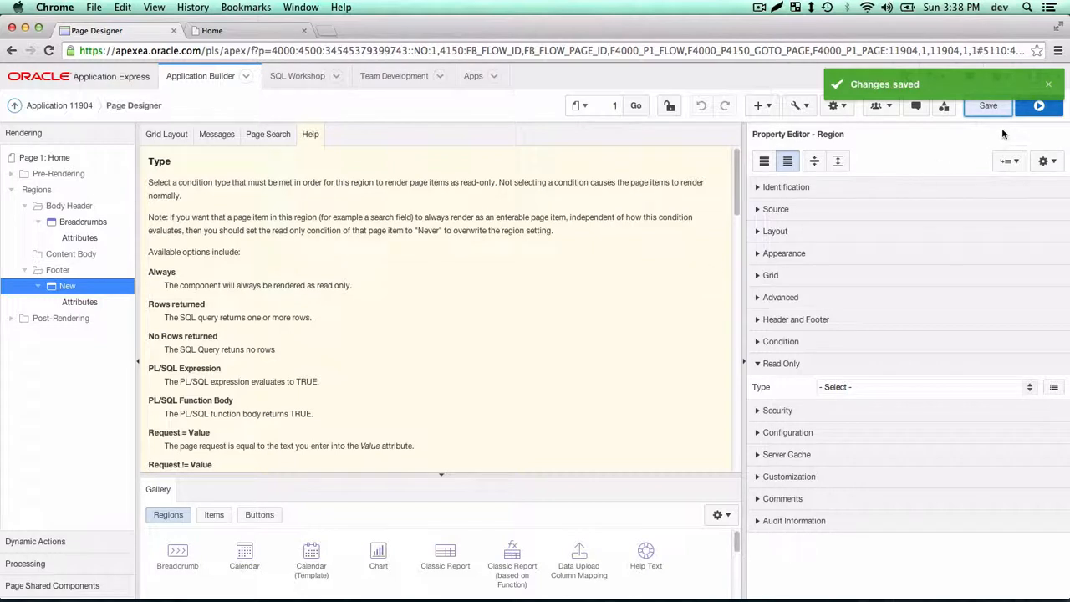
{"action": "left_click", "coordinate": [1039, 106]}
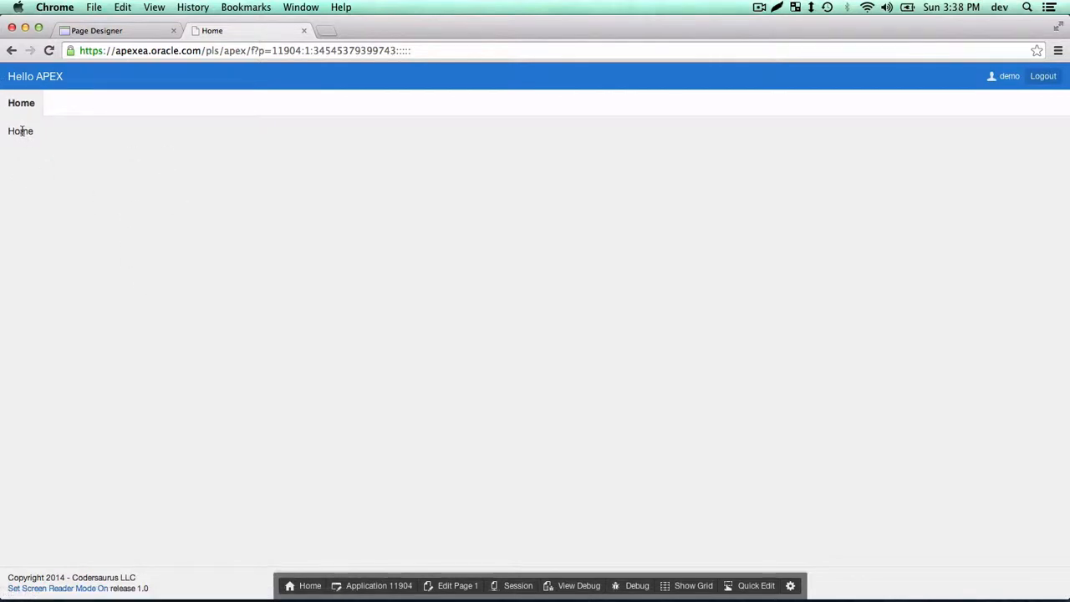
{"action": "left_click", "coordinate": [457, 585]}
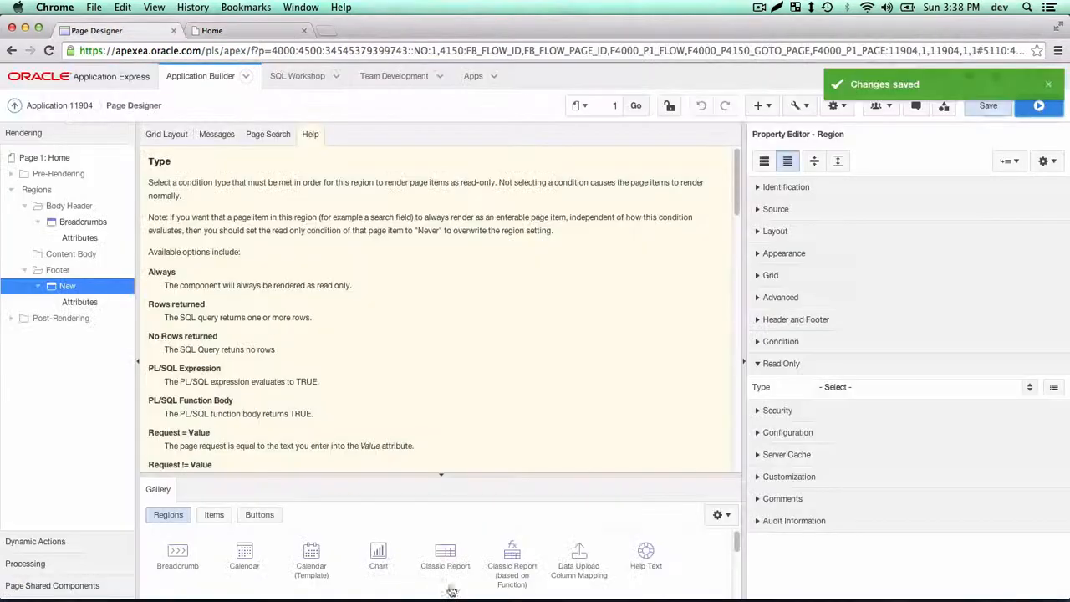
- Create a region under Content Body and move it to the Left Column position in the grid layout
{"action": "right_click", "coordinate": [64, 254]}
{"action": "left_click", "coordinate": [101, 271]}
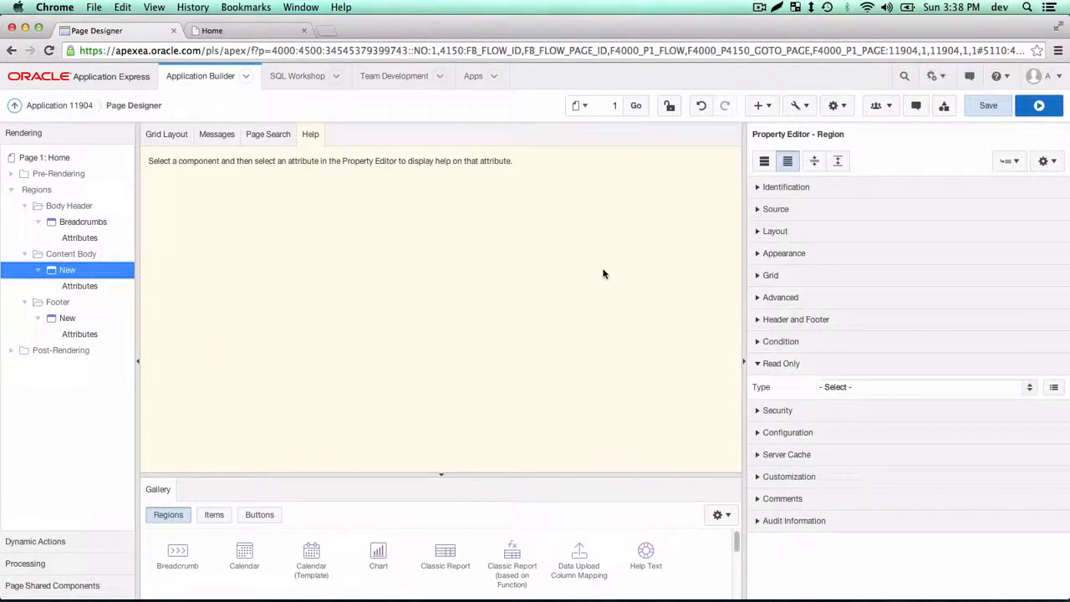
{"action": "left_click", "coordinate": [167, 134]}
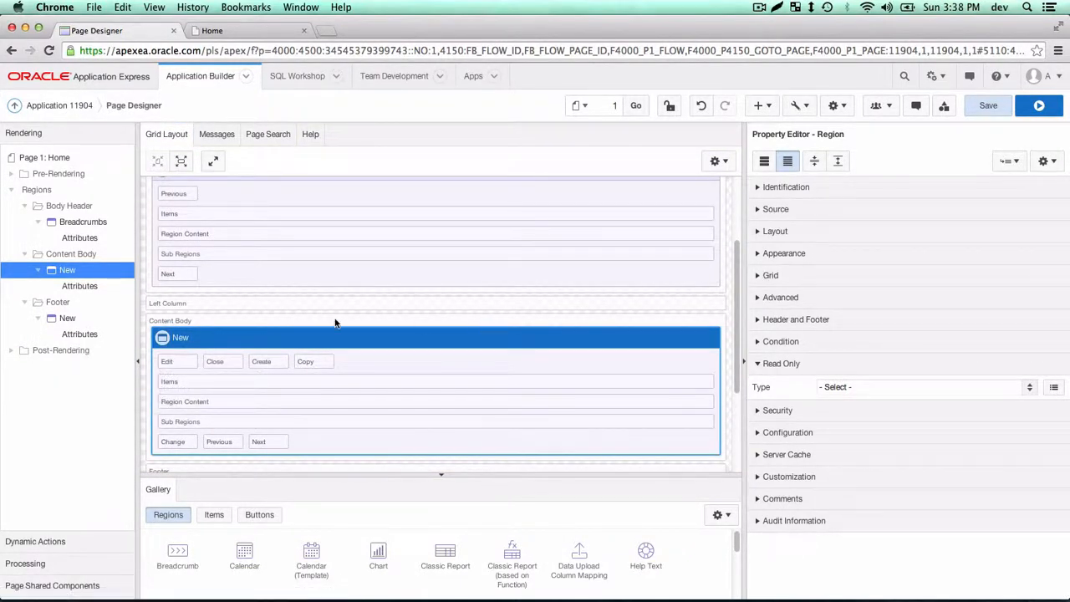
{"action": "left_click_drag", "start_coordinate": [189, 332], "coordinate": [166, 298]}
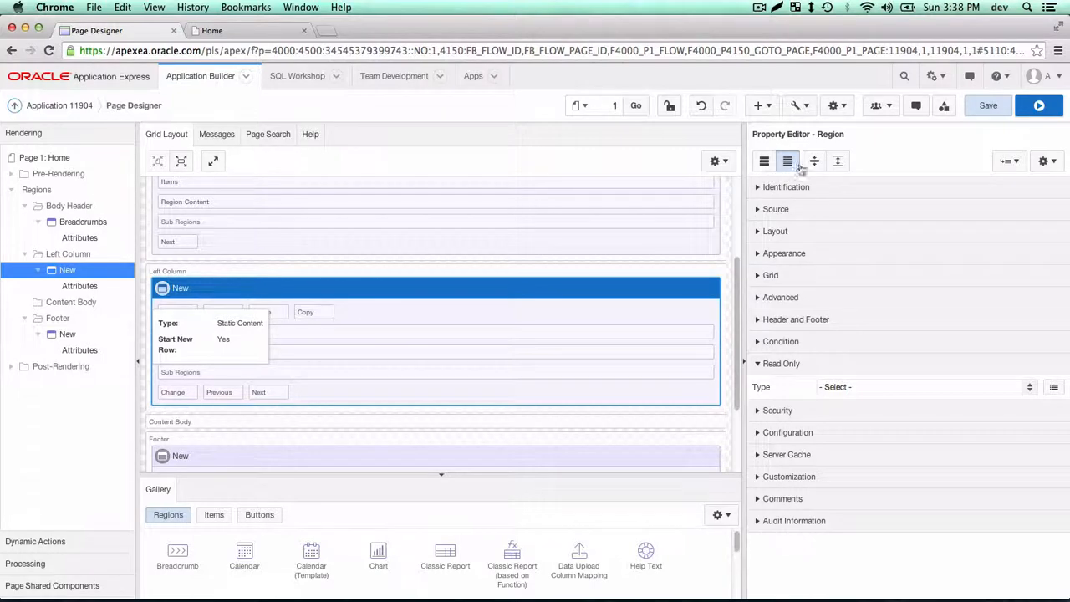
- Expand all property groups of the Left Column region and search the web for "lorem ipsum" in a new browser tab
{"action": "left_click", "coordinate": [839, 163]}
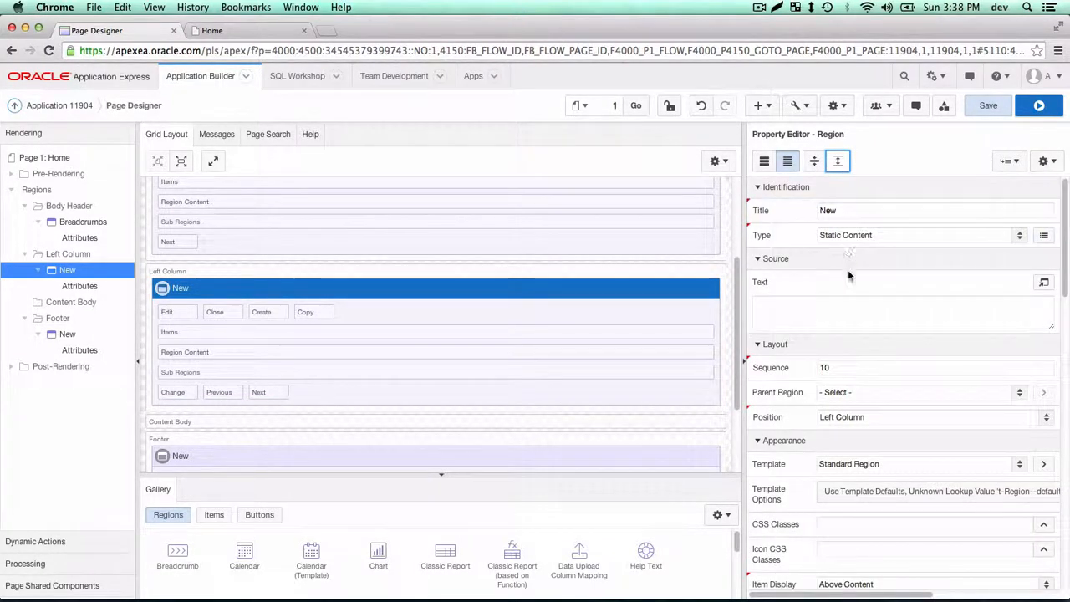
{"action": "left_click", "coordinate": [834, 310]}
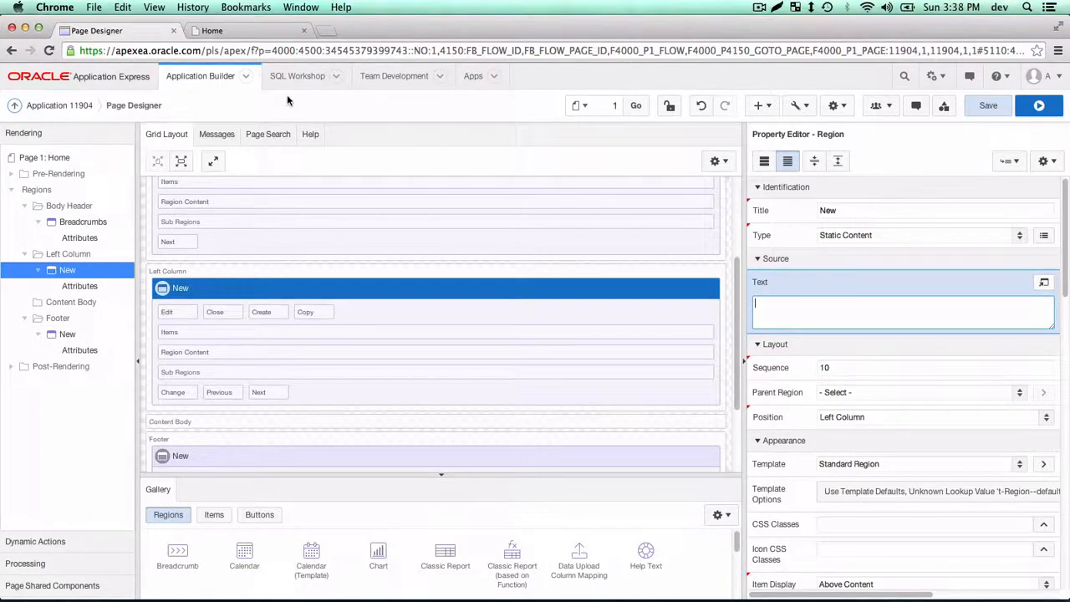
{"action": "left_click", "coordinate": [254, 34]}
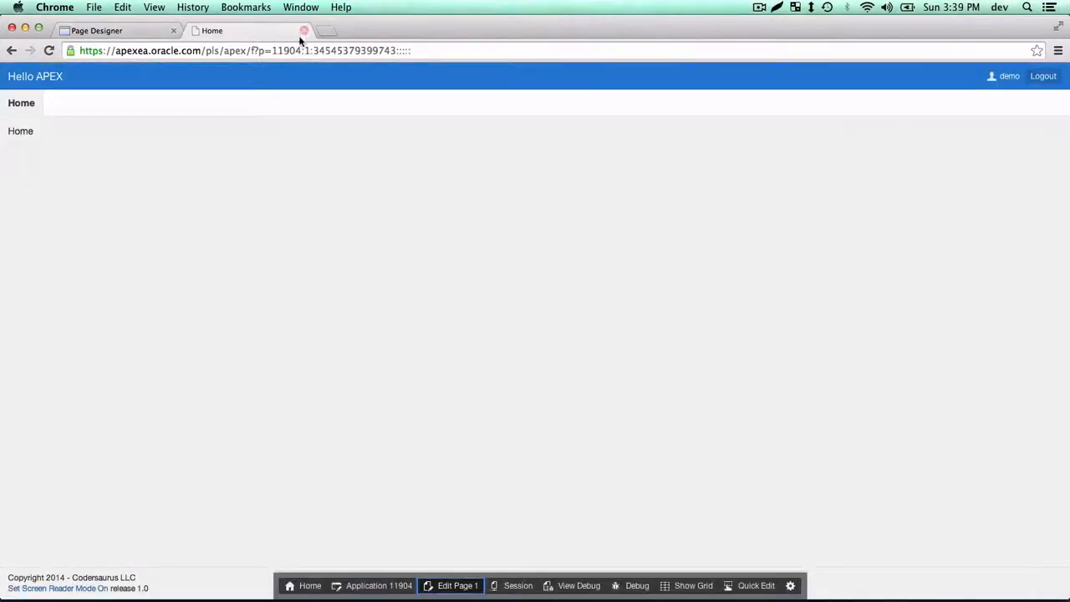
{"action": "left_click", "coordinate": [324, 32]}
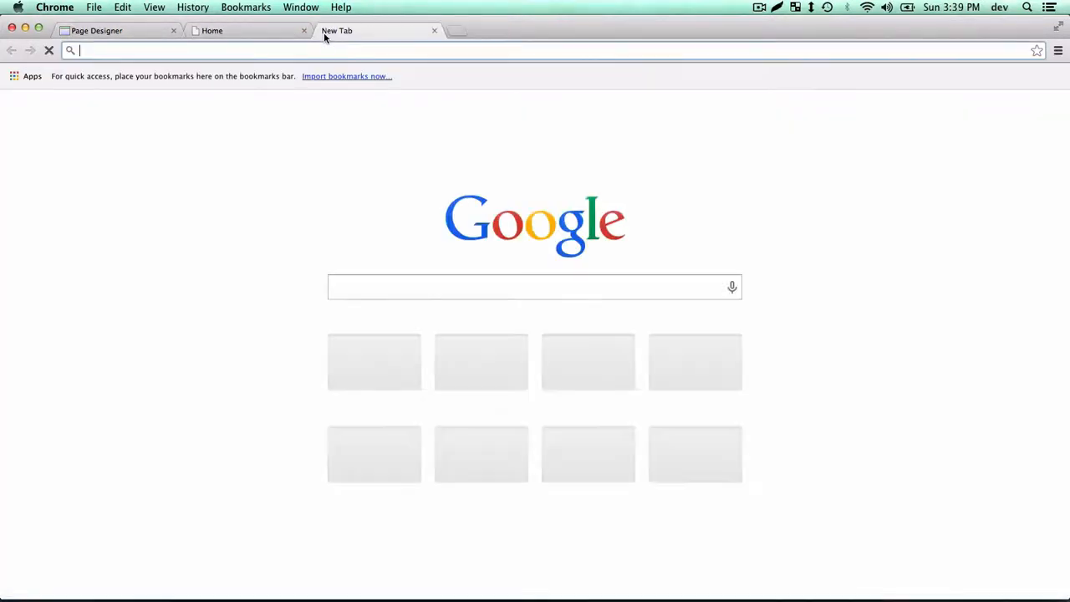
{"action": "type", "text": "lorem"}
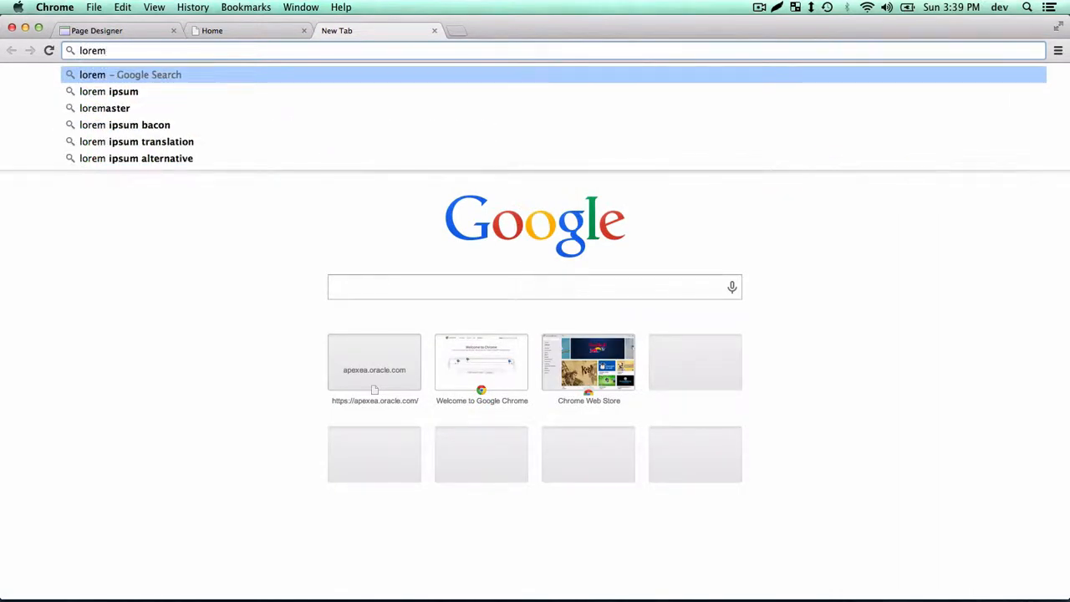
{"action": "key", "text": "Down"}
{"action": "key", "text": "Return"}
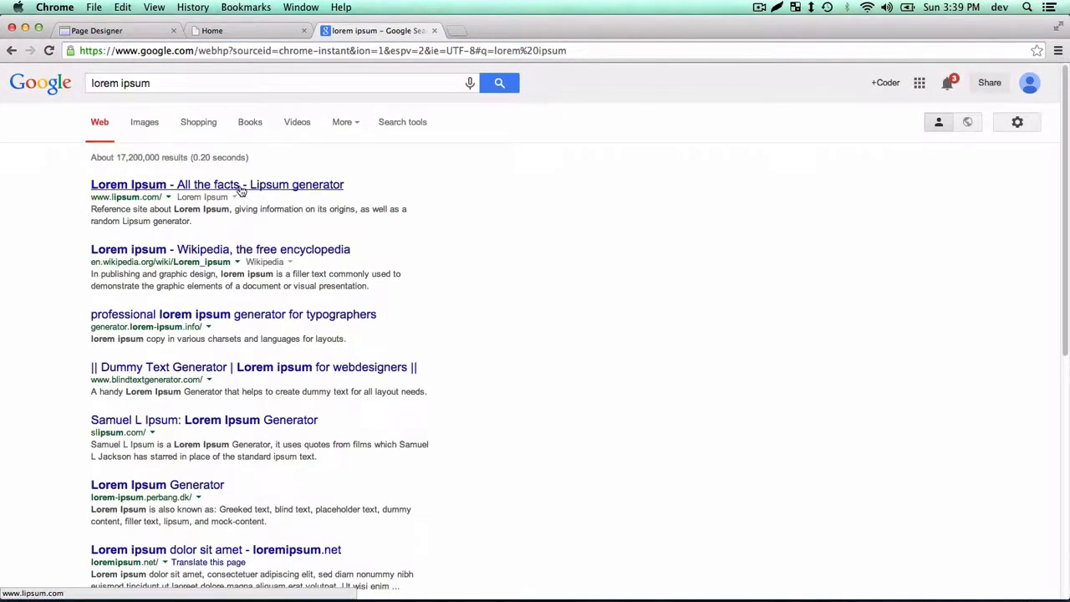
- Open the Wikipedia article on Lorem ipsum and copy the full paragraph under Example text
{"action": "left_click", "coordinate": [243, 251]}
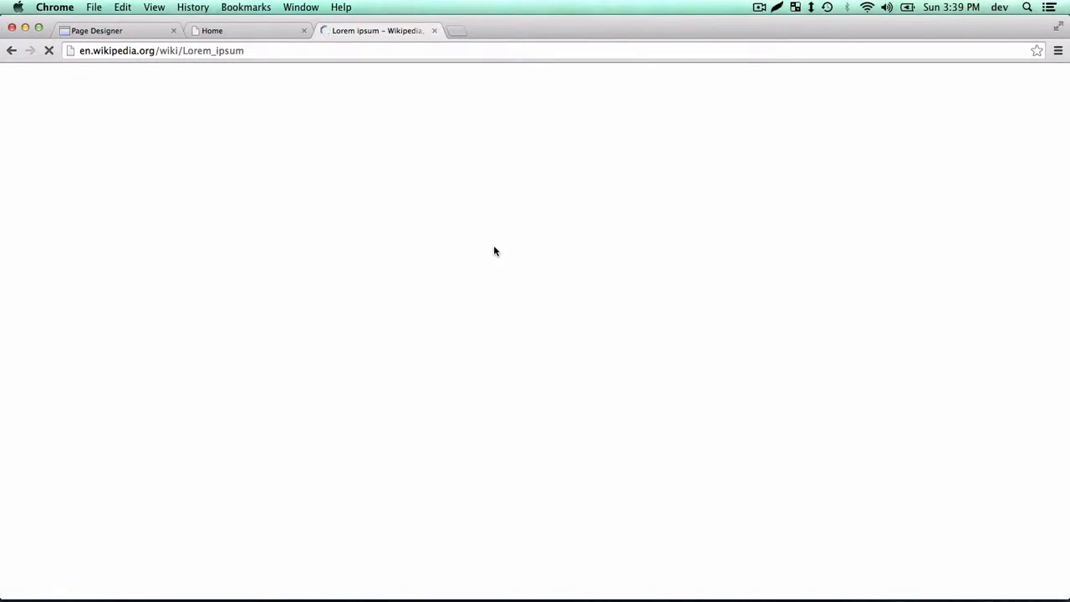
{"action": "scroll", "coordinate": [493, 251], "scroll_direction": "down", "scroll_amount": 5}
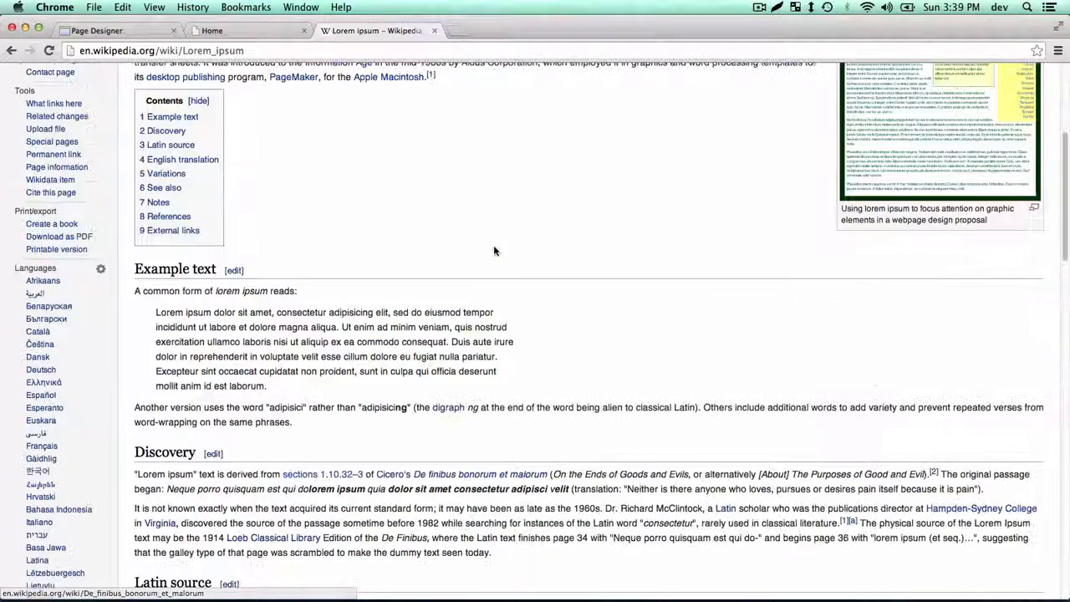
{"action": "scroll", "coordinate": [350, 311], "scroll_direction": "down", "scroll_amount": 1}
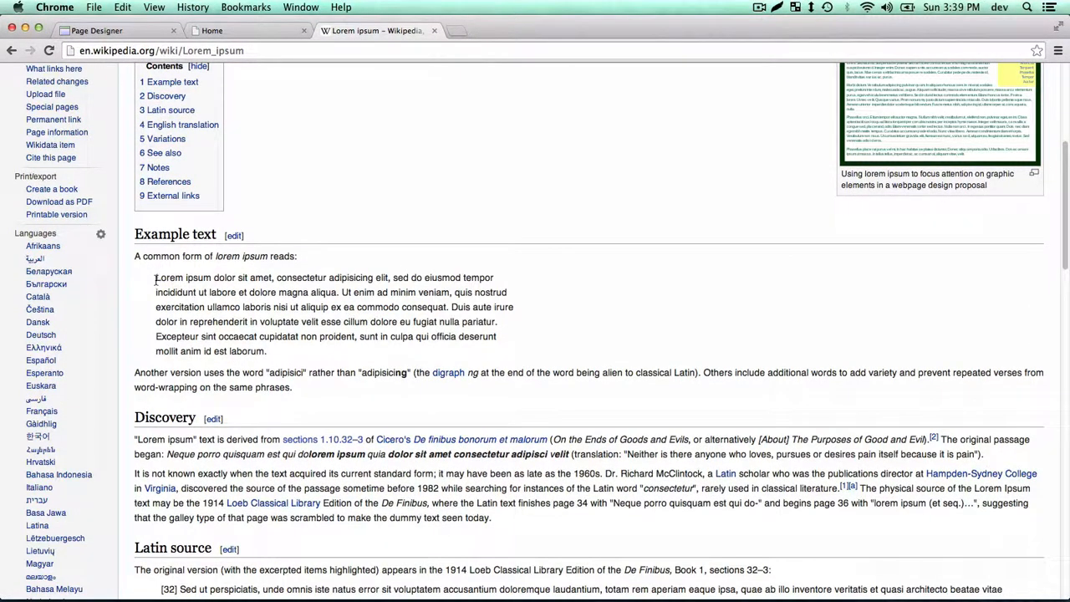
{"action": "left_click_drag", "start_coordinate": [155, 279], "coordinate": [271, 351]}
{"action": "key", "text": "super+c"}
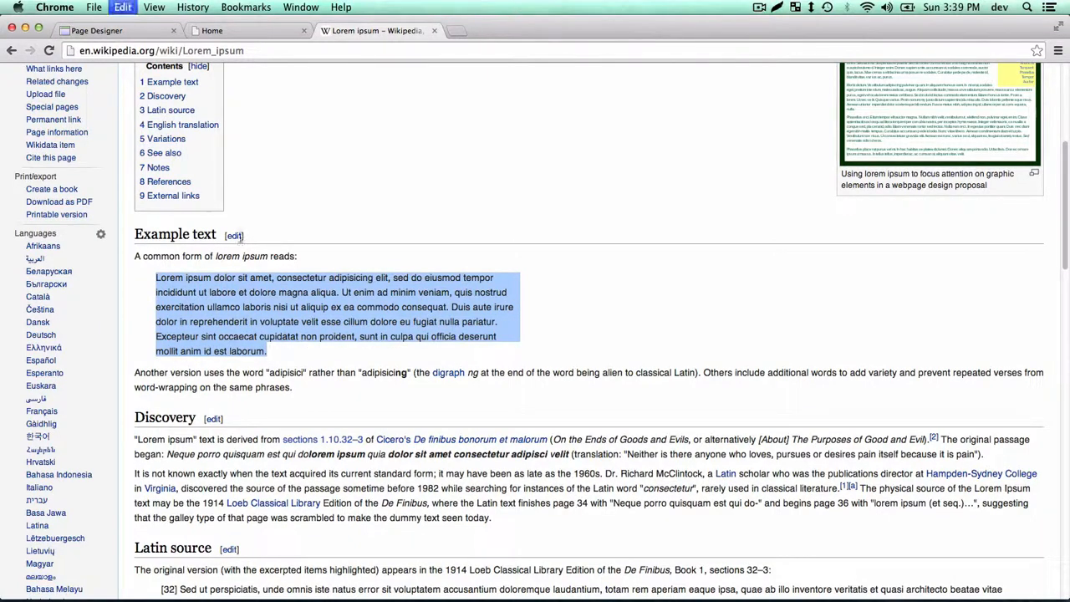
- Return to the Page Designer and paste the copied lorem ipsum paragraph as the Left Column region's source text
{"action": "left_click", "coordinate": [241, 31]}
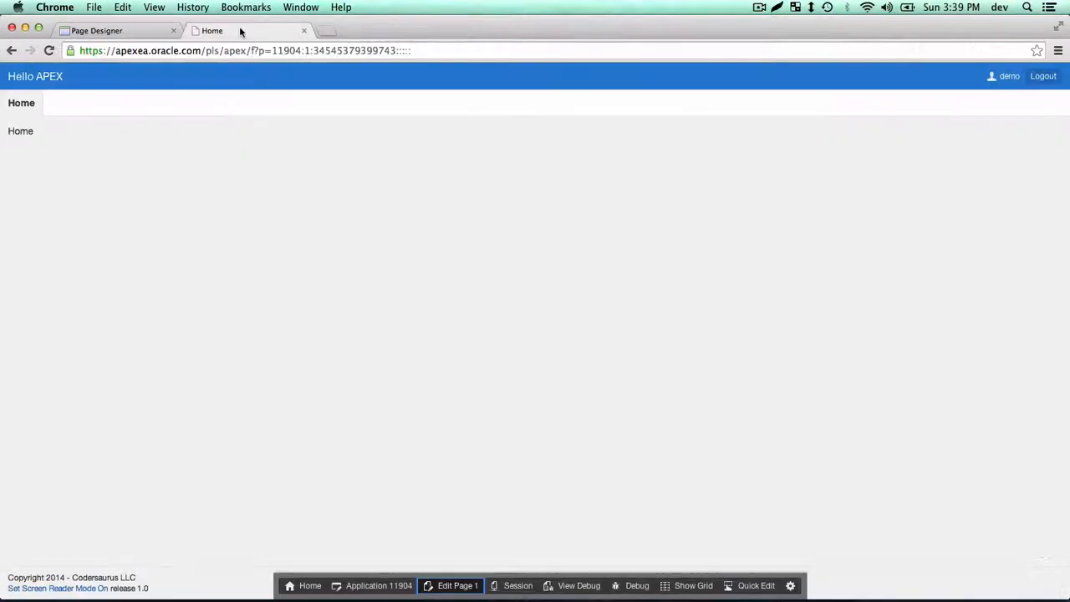
{"action": "left_click", "coordinate": [137, 34]}
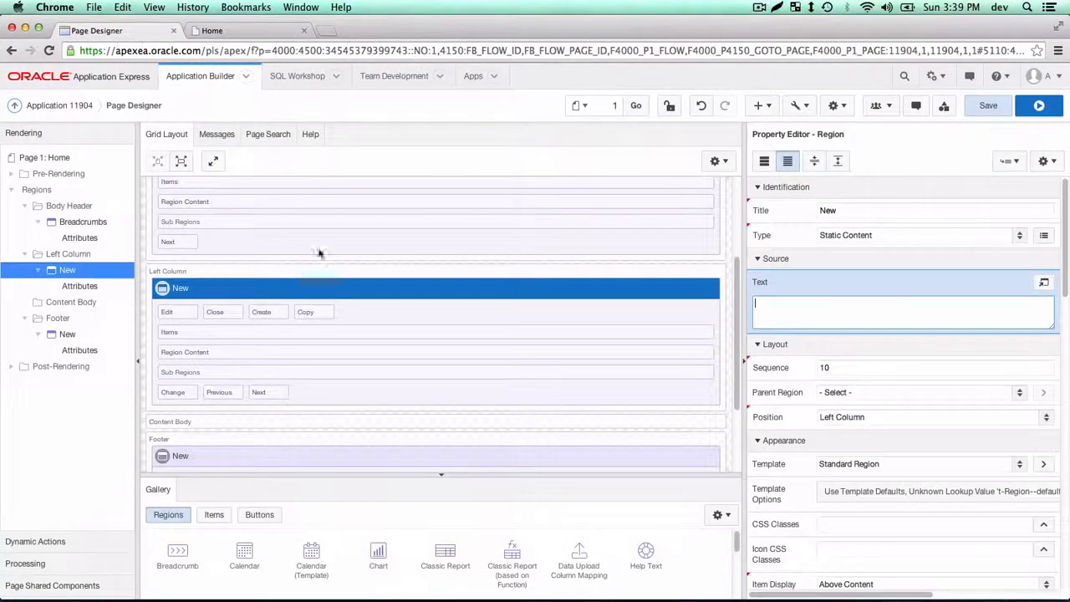
{"action": "key", "text": "super+v"}
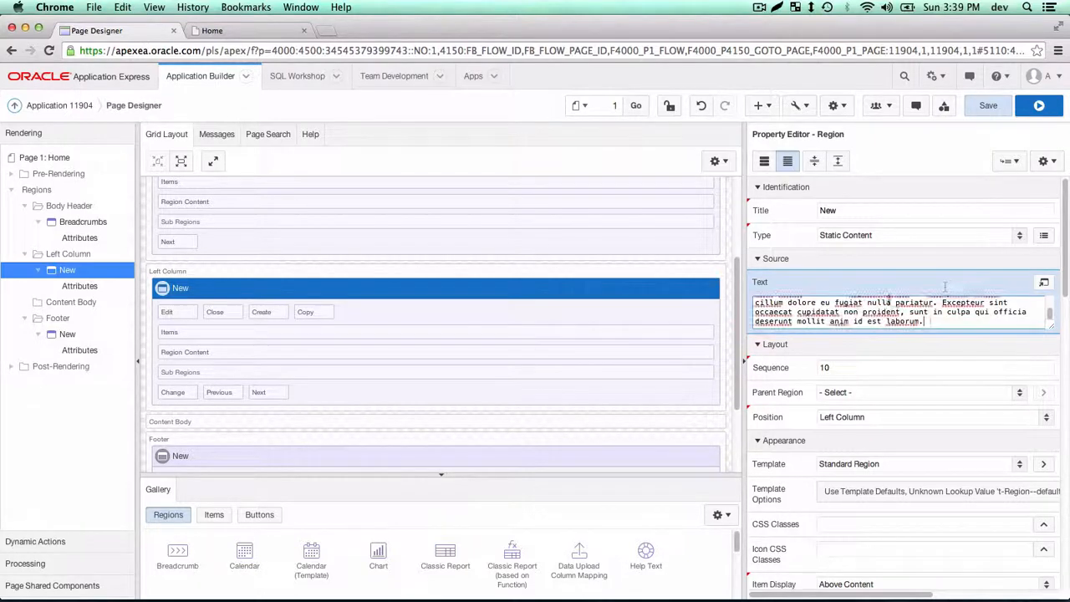
- Save and run page 1 to view the Left Column region's text, and return to editing the page
{"action": "left_click", "coordinate": [1001, 111]}
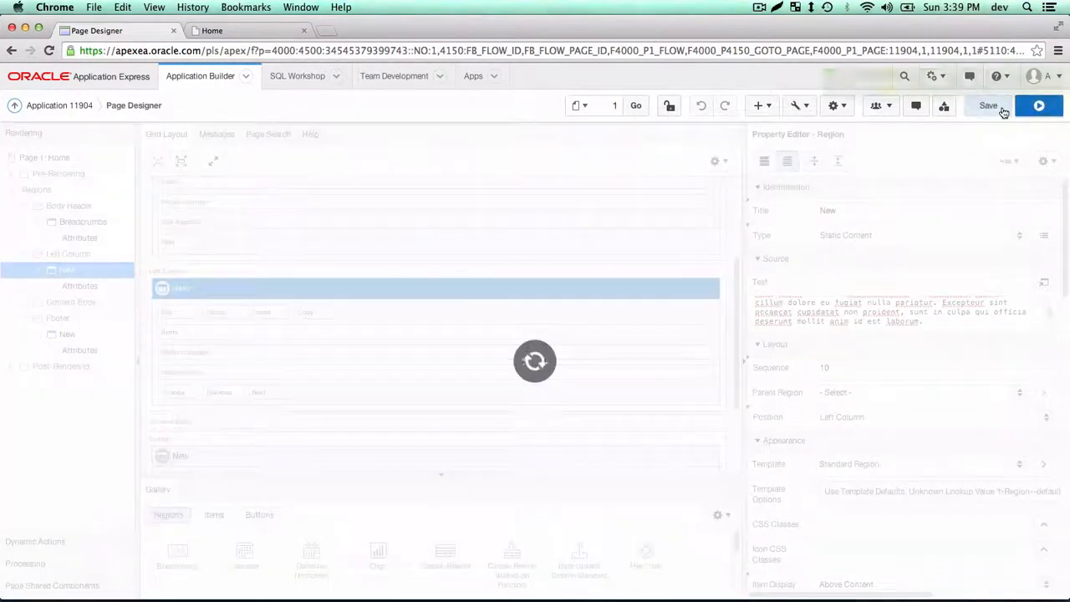
{"action": "left_click", "coordinate": [1037, 107]}
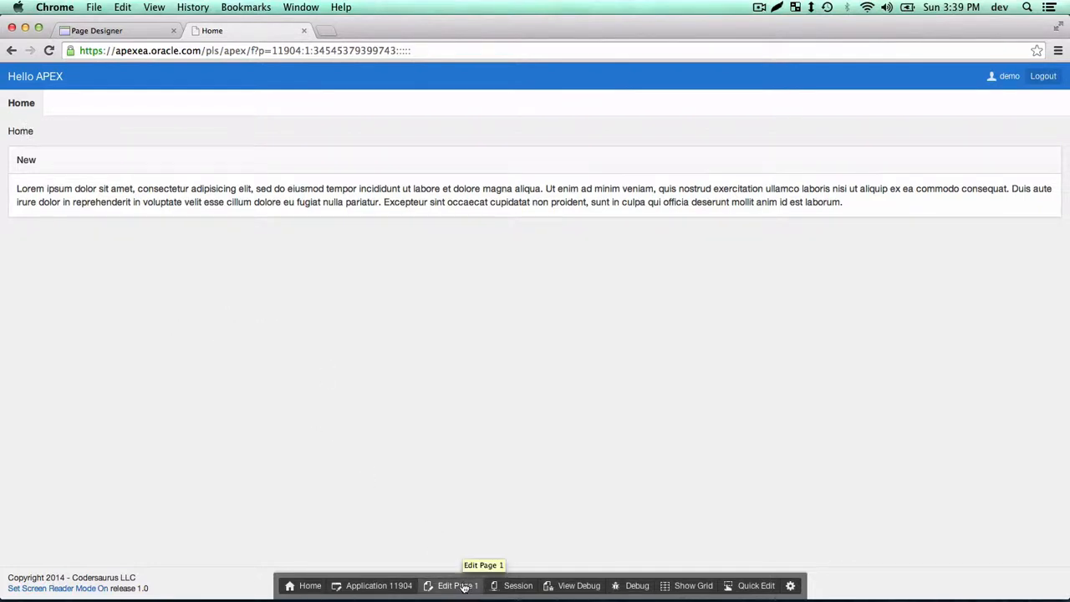
{"action": "left_click", "coordinate": [427, 588]}
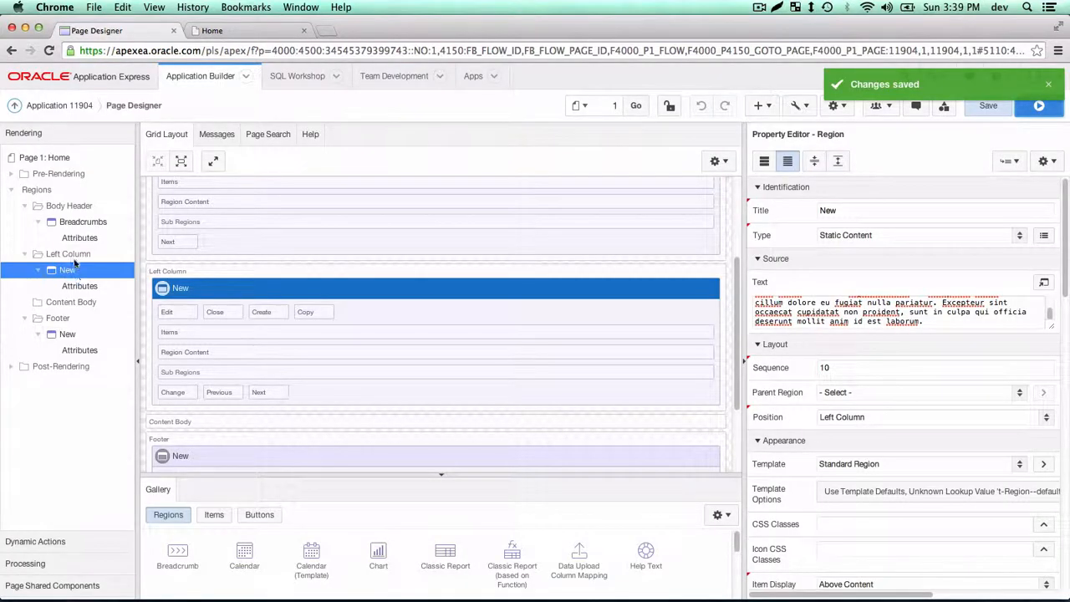
- Create a region under Content Body titled Main Content with the copied lorem ipsum paragraph as its source text
{"action": "right_click", "coordinate": [66, 301]}
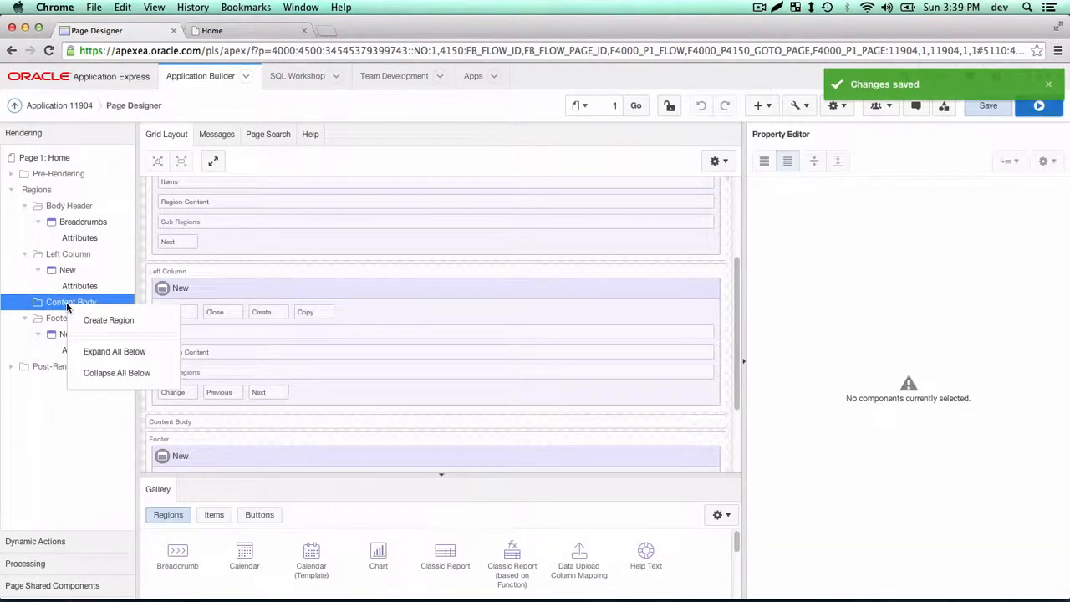
{"action": "left_click", "coordinate": [102, 320]}
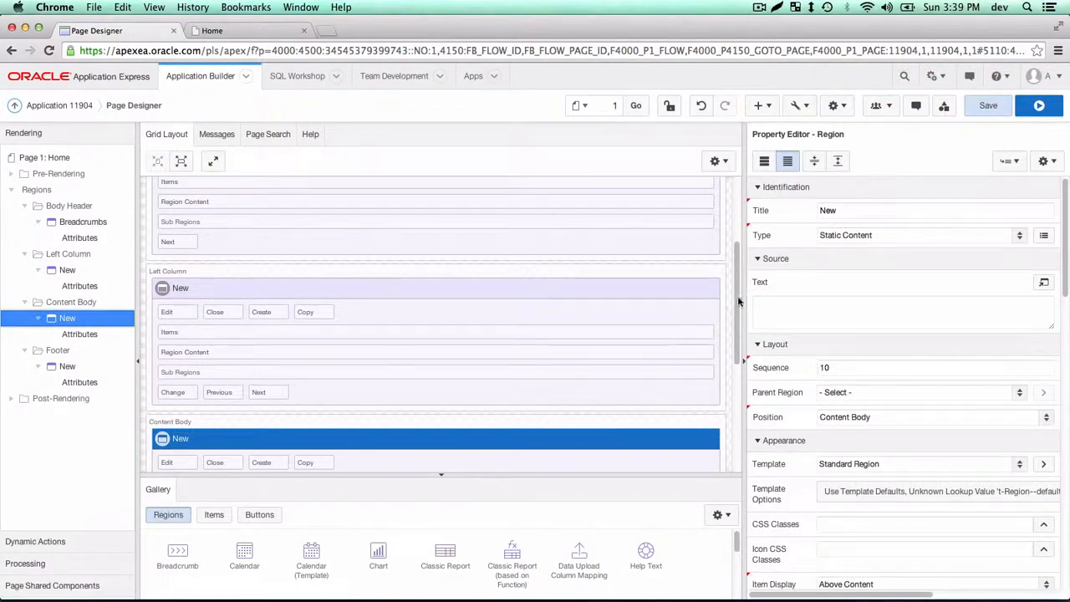
{"action": "left_click", "coordinate": [857, 208]}
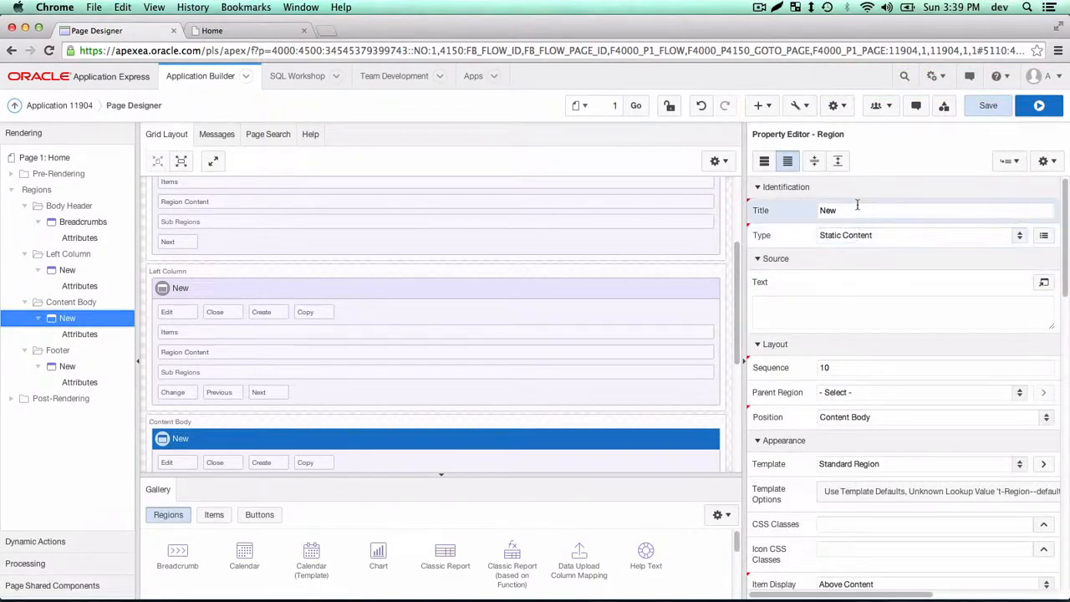
{"action": "type", "text": "Main"}
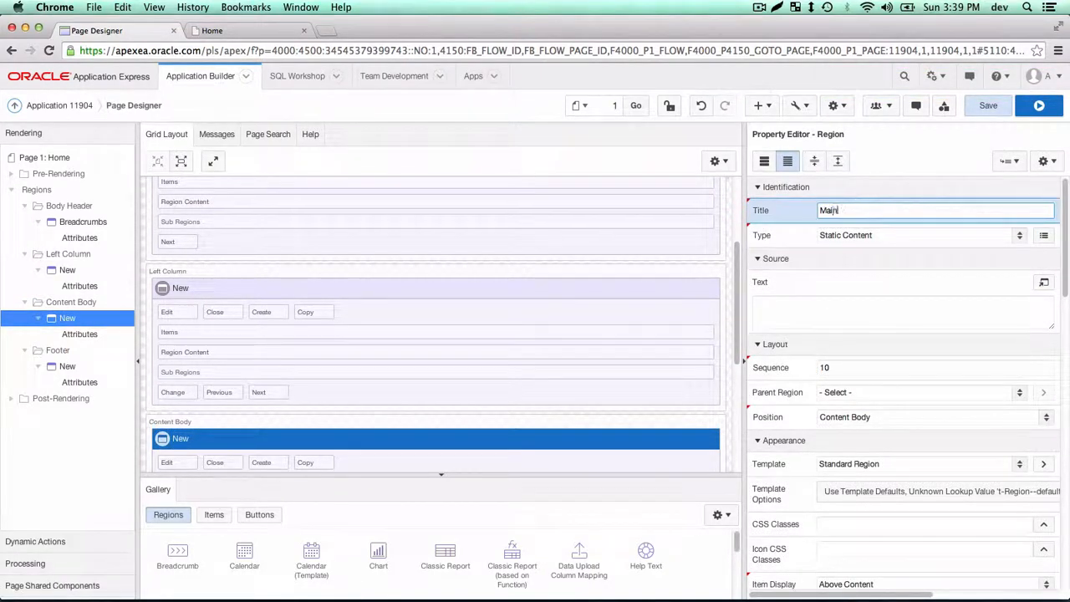
{"action": "type", "text": " Content"}
{"action": "left_click", "coordinate": [831, 303]}
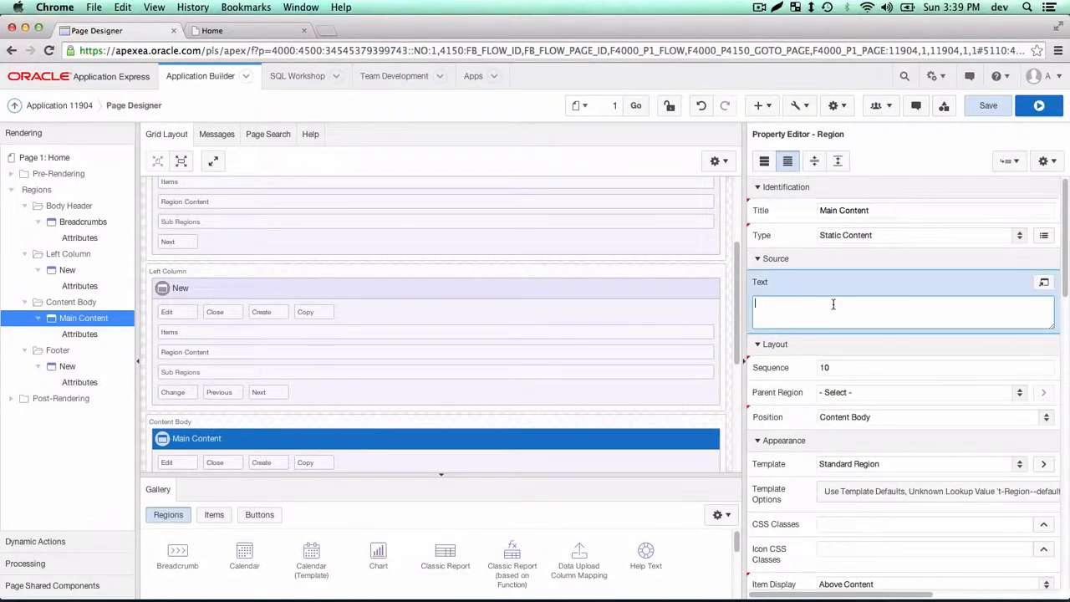
{"action": "key", "text": "super+v"}
- Save and run the page to view both content regions, and return to editing page 1
{"action": "left_click", "coordinate": [990, 106]}
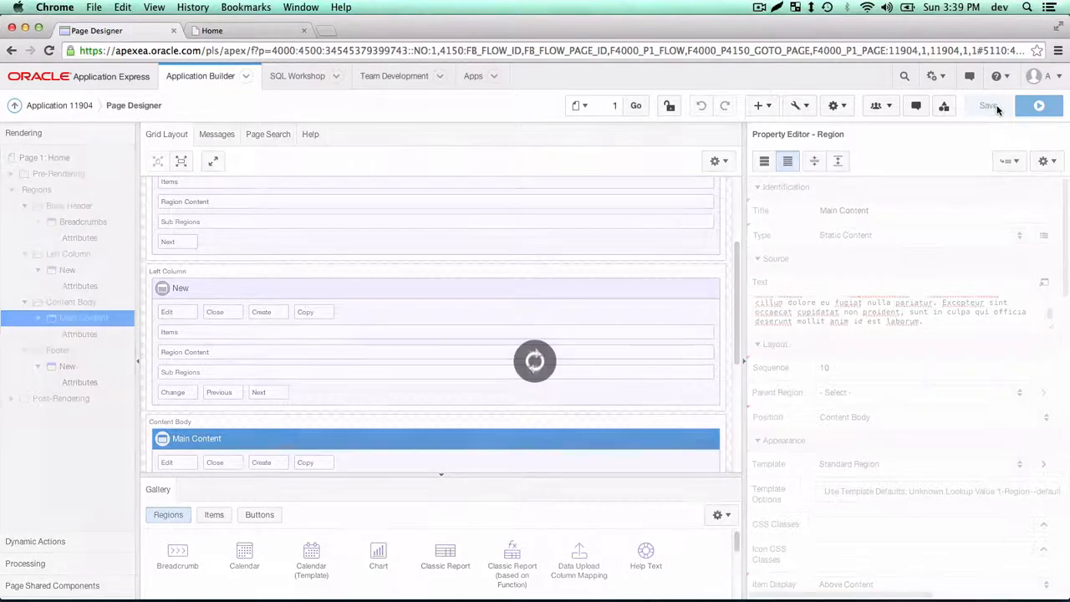
{"action": "left_click", "coordinate": [1037, 106]}
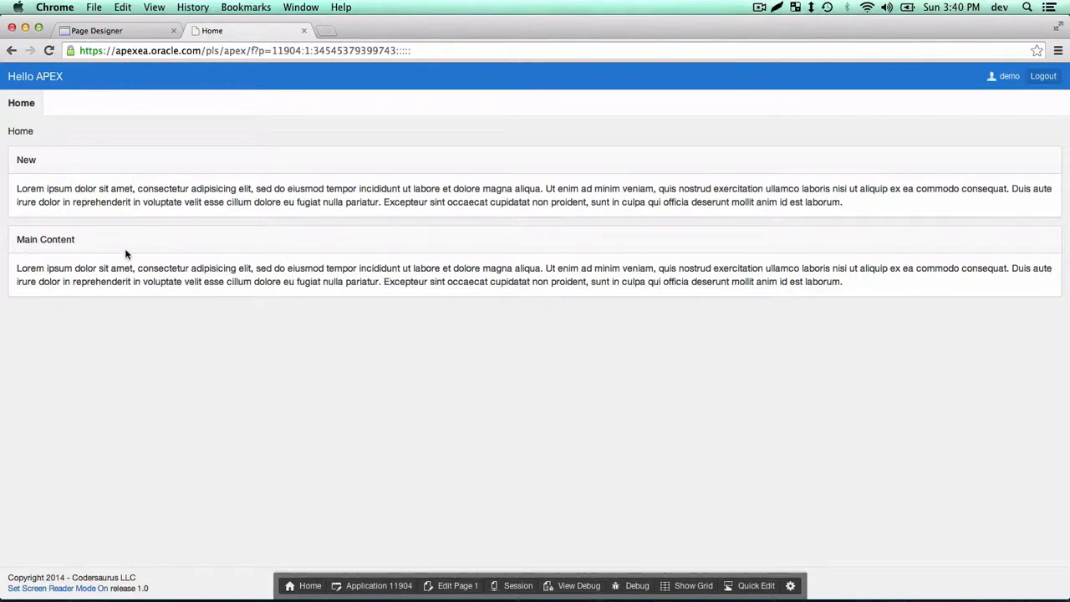
{"action": "left_click", "coordinate": [458, 585]}
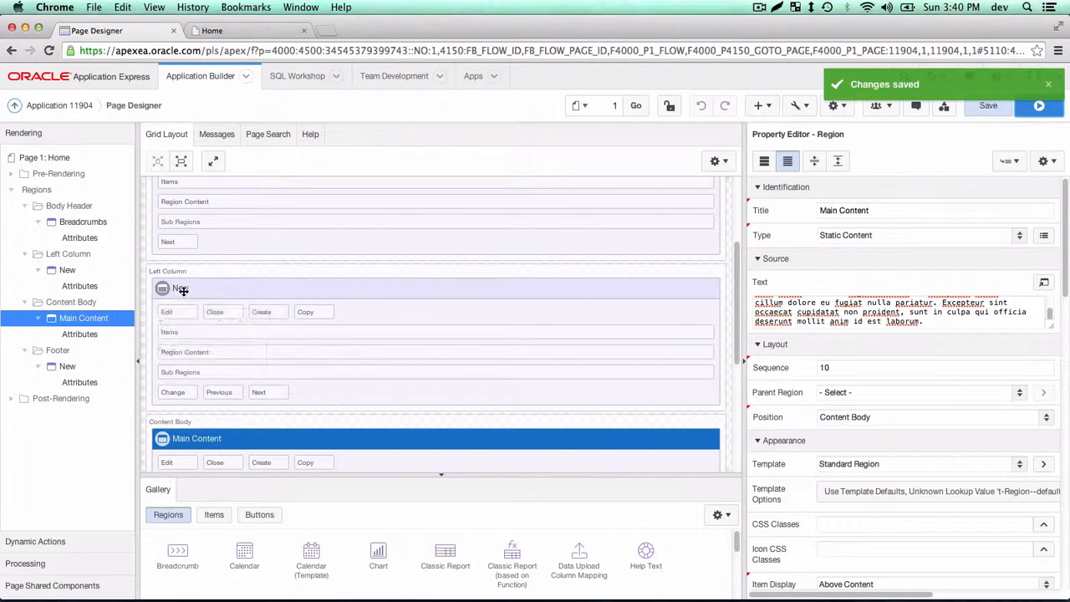
- Move the New region from Left Column into Content Body, placing it before Main Content in the same row
{"action": "left_click_drag", "start_coordinate": [181, 288], "coordinate": [168, 393]}
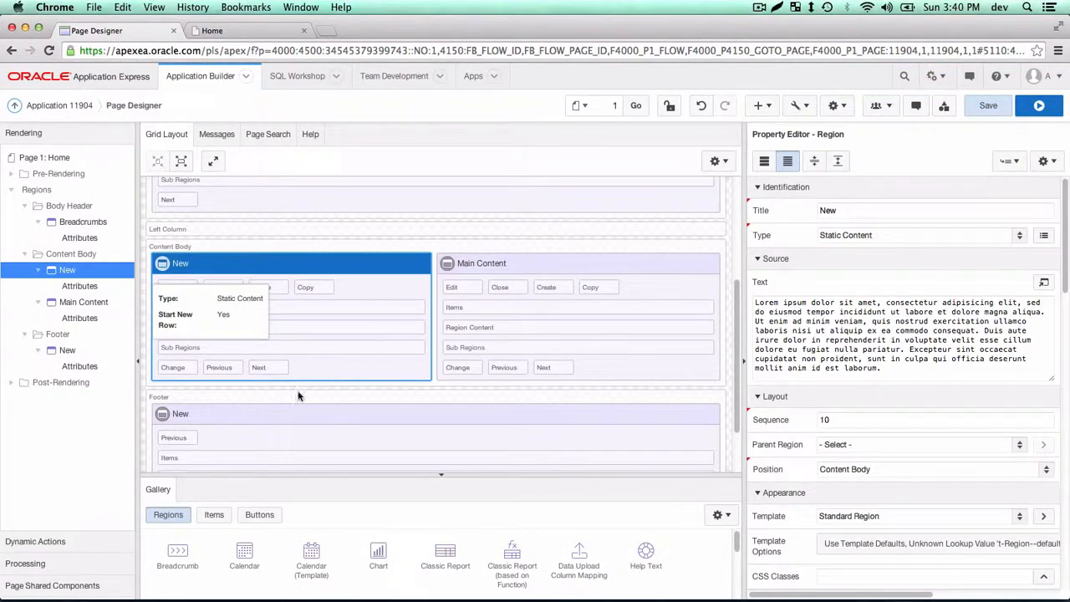
{"action": "scroll", "coordinate": [326, 311], "scroll_direction": "up", "scroll_amount": 3}
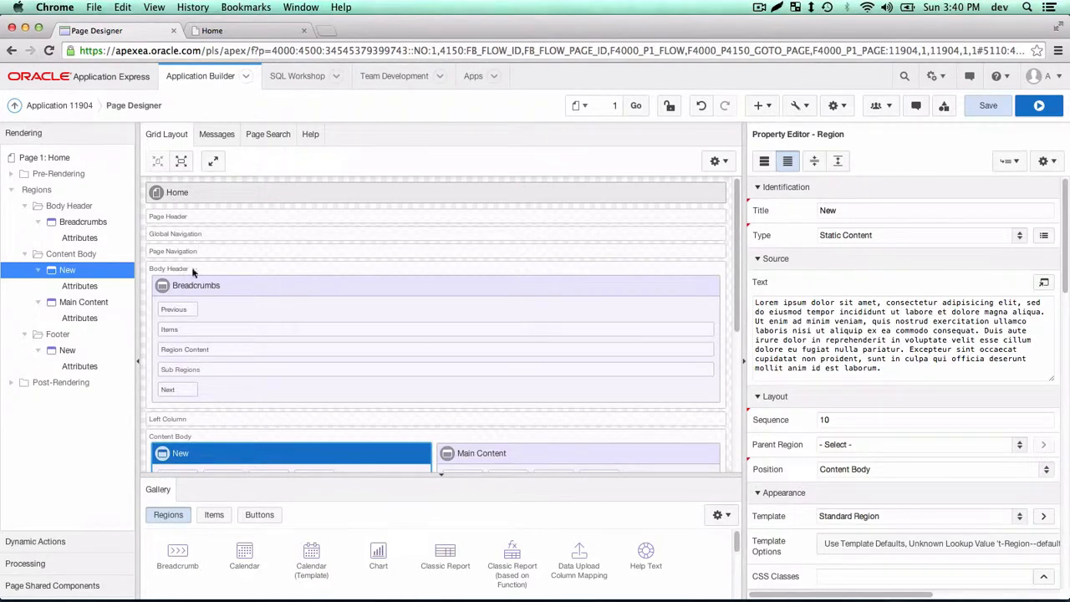
{"action": "scroll", "coordinate": [206, 278], "scroll_direction": "down", "scroll_amount": 1}
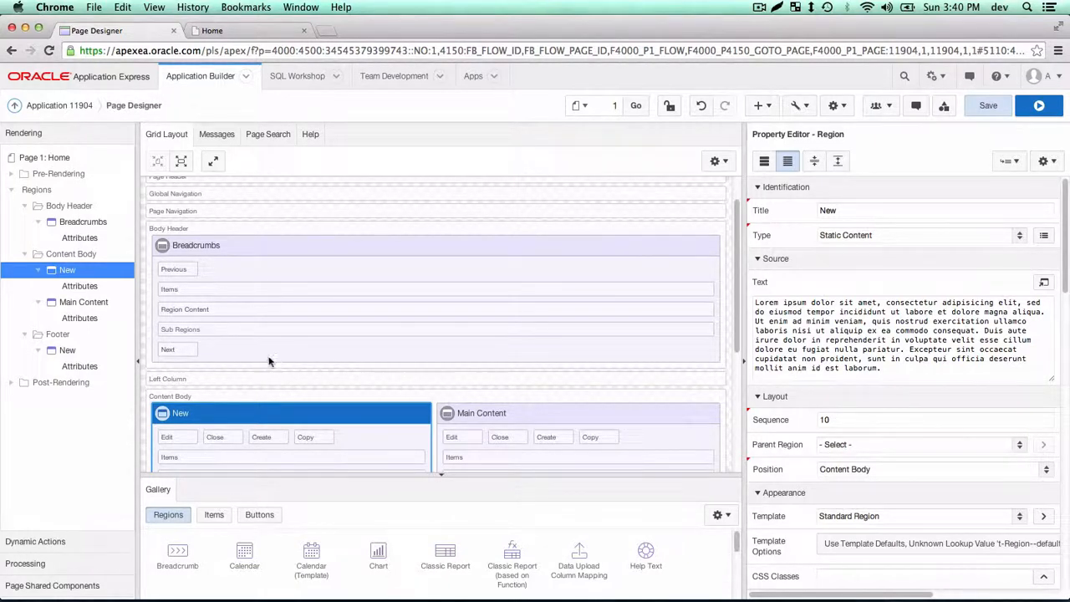
{"action": "scroll", "coordinate": [282, 356], "scroll_direction": "down", "scroll_amount": 1}
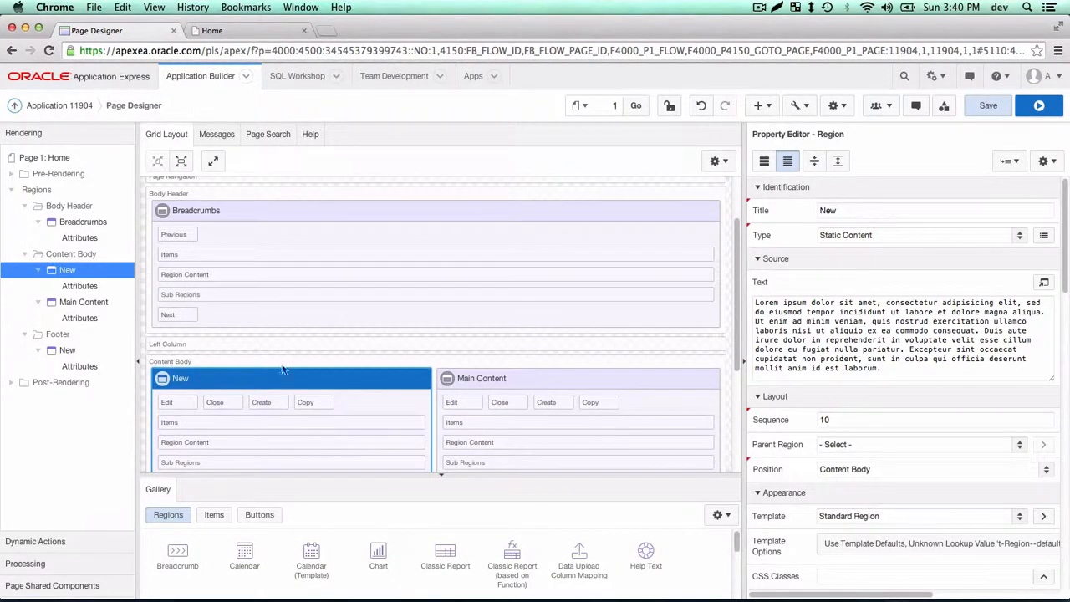
{"action": "scroll", "coordinate": [359, 370], "scroll_direction": "down", "scroll_amount": 1}
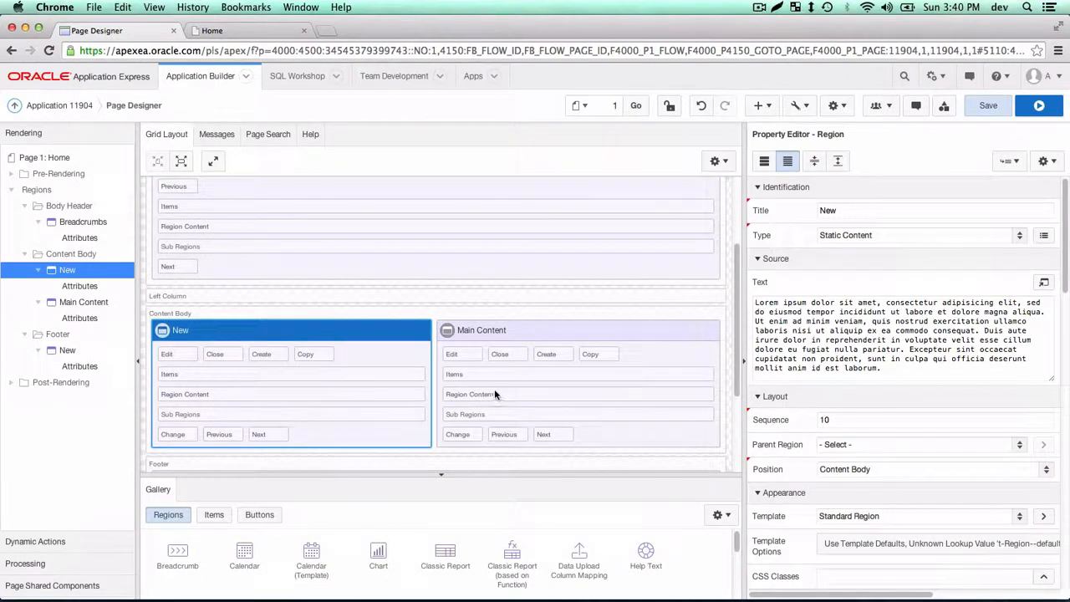
- Save and run the page to view the side-by-side regions, and return to editing page 1
{"action": "left_click", "coordinate": [986, 106]}
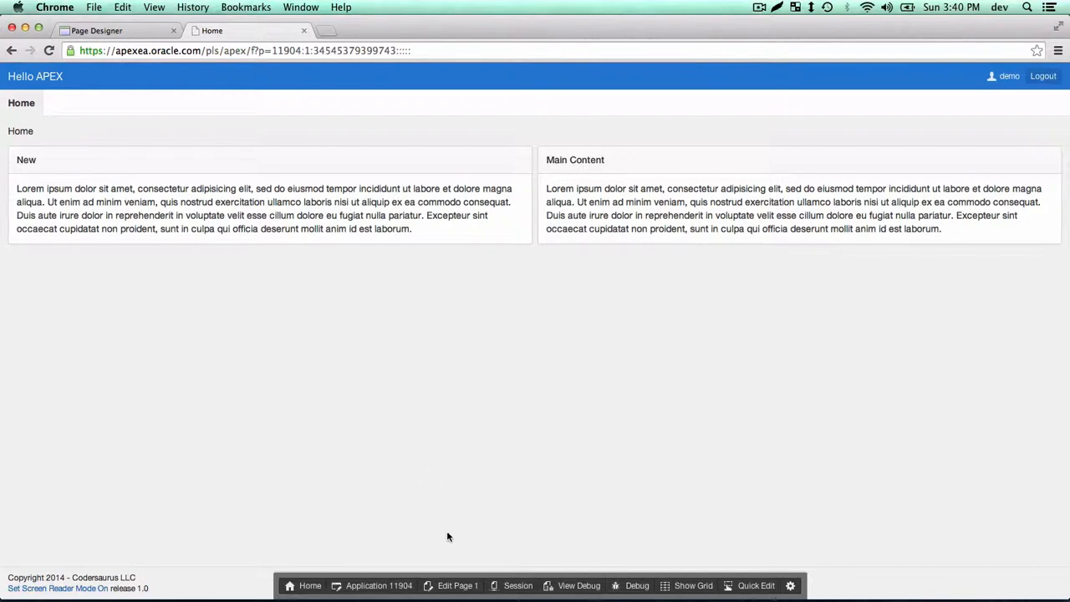
{"action": "left_click", "coordinate": [456, 586]}
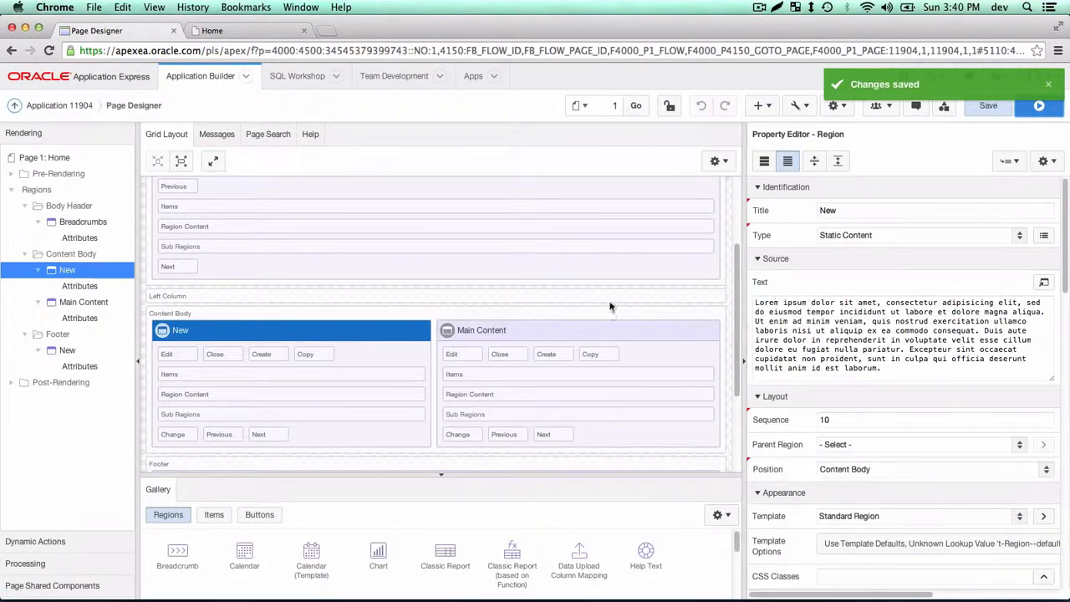
- Widen the property editor, compare the common properties with all properties, and collapse all property groups of the New region
{"action": "left_click_drag", "start_coordinate": [743, 300], "coordinate": [671, 303]}
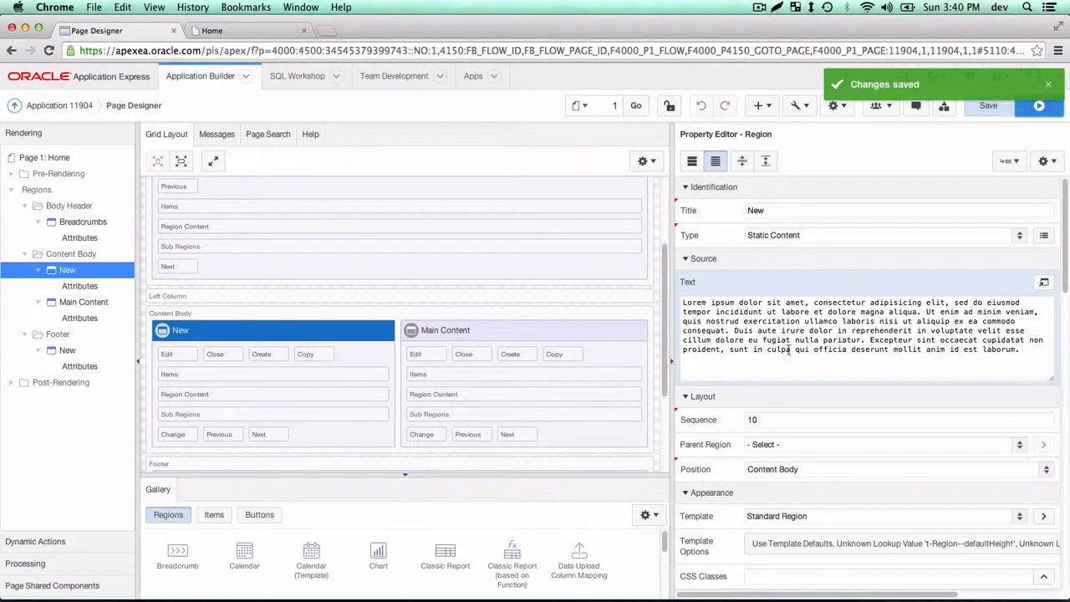
{"action": "scroll", "coordinate": [796, 350], "scroll_direction": "down", "scroll_amount": 5}
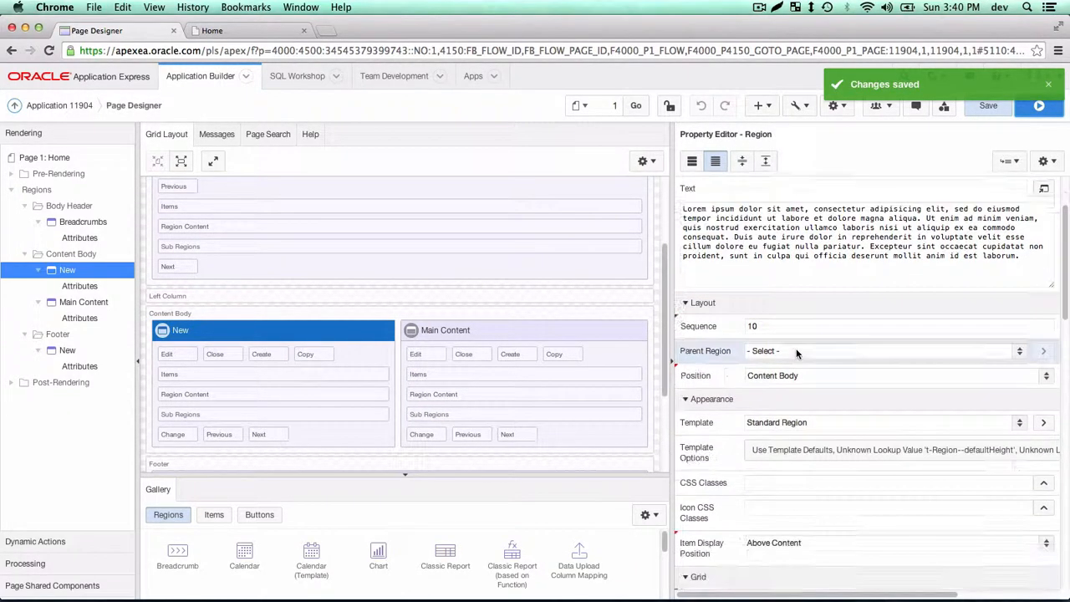
{"action": "left_click", "coordinate": [693, 163]}
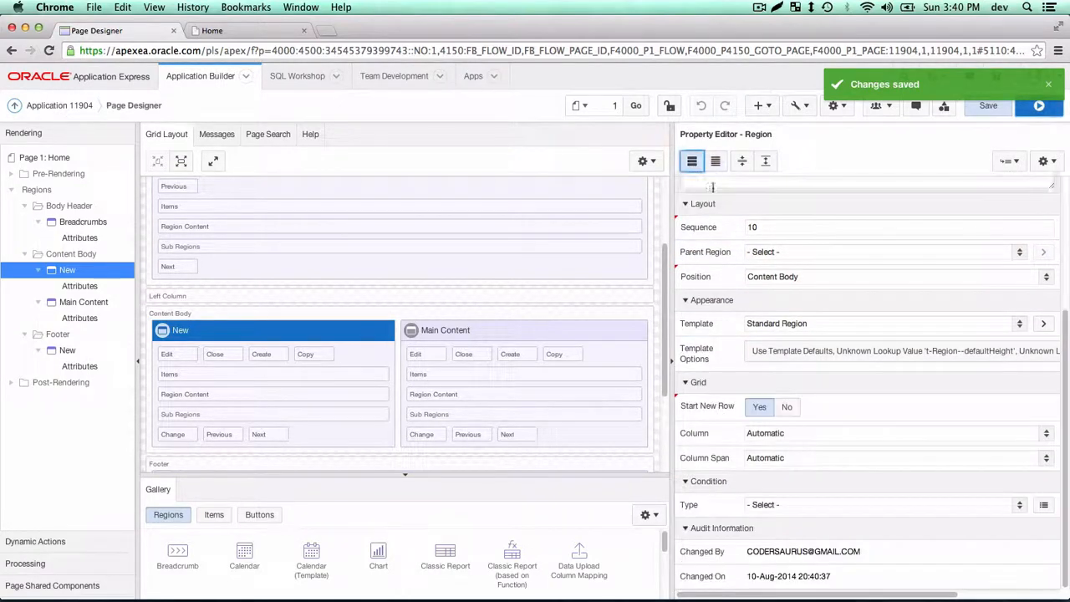
{"action": "left_click", "coordinate": [715, 161]}
{"action": "left_click", "coordinate": [739, 162]}
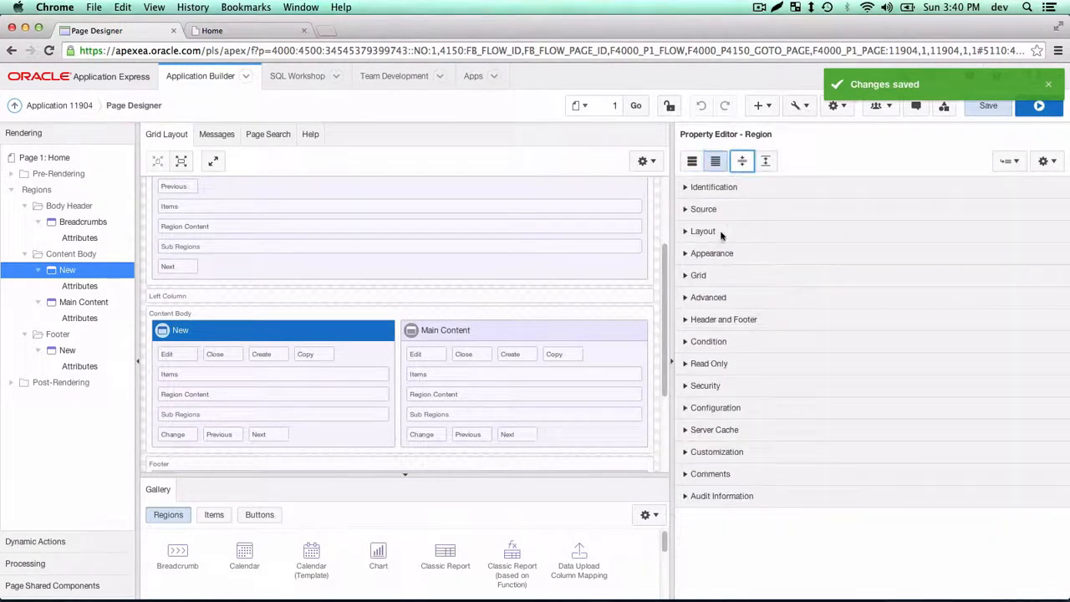
- Set the Content Body New region's grid column to 1 and its column span to 3
{"action": "left_click", "coordinate": [699, 231]}
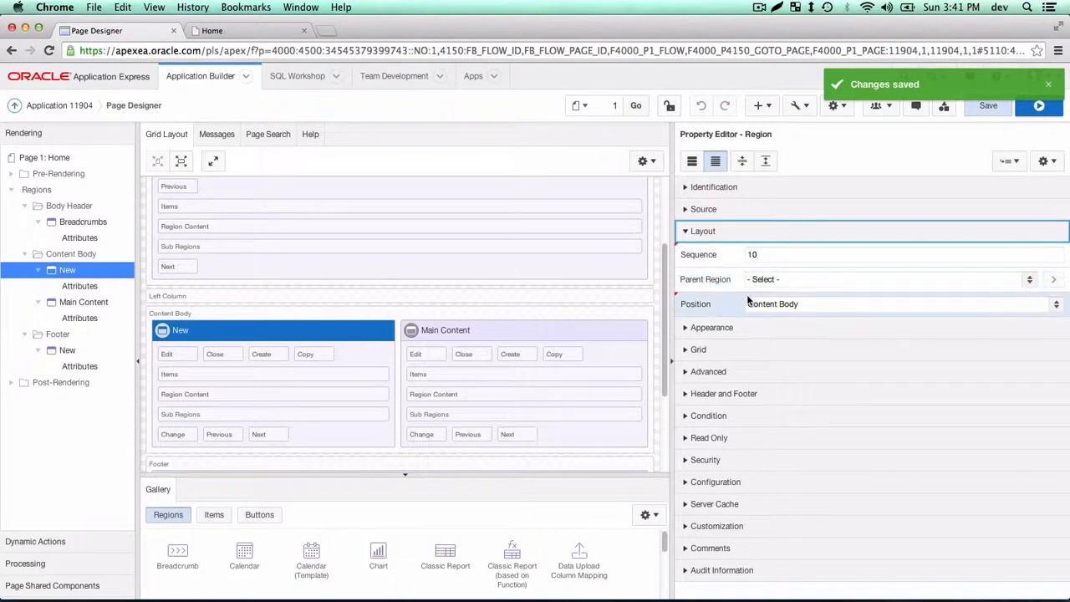
{"action": "left_click", "coordinate": [694, 350]}
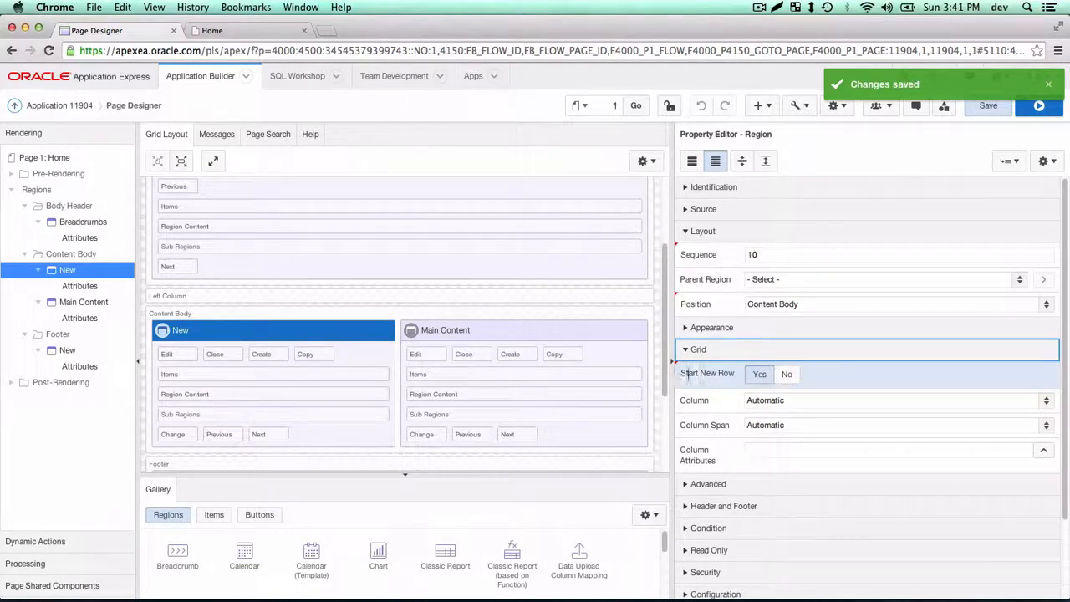
{"action": "left_click", "coordinate": [751, 408]}
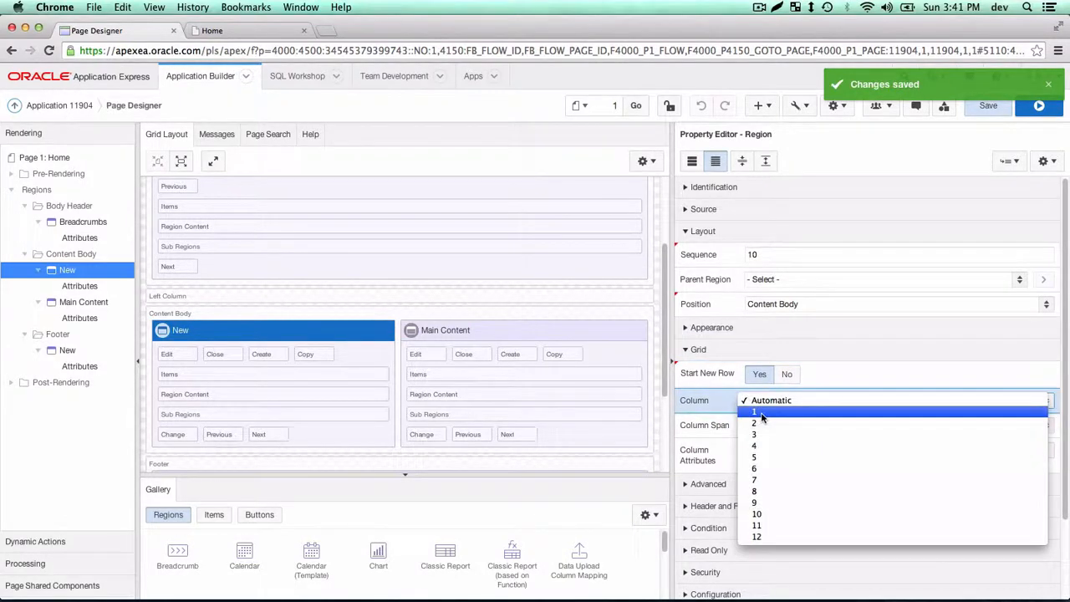
{"action": "left_click", "coordinate": [762, 413]}
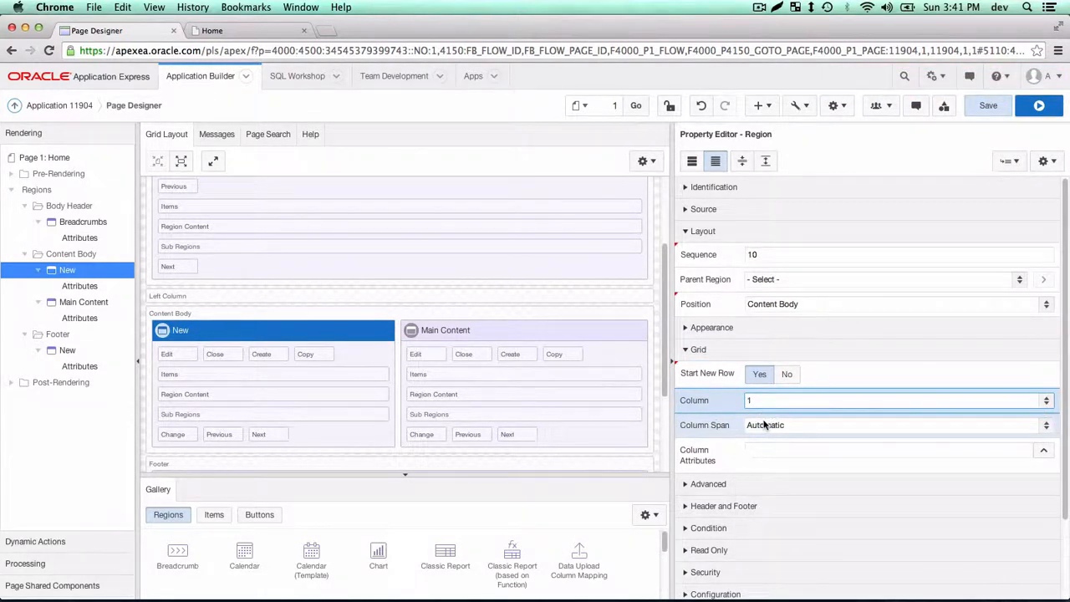
{"action": "left_click", "coordinate": [767, 425]}
{"action": "left_click", "coordinate": [759, 459]}
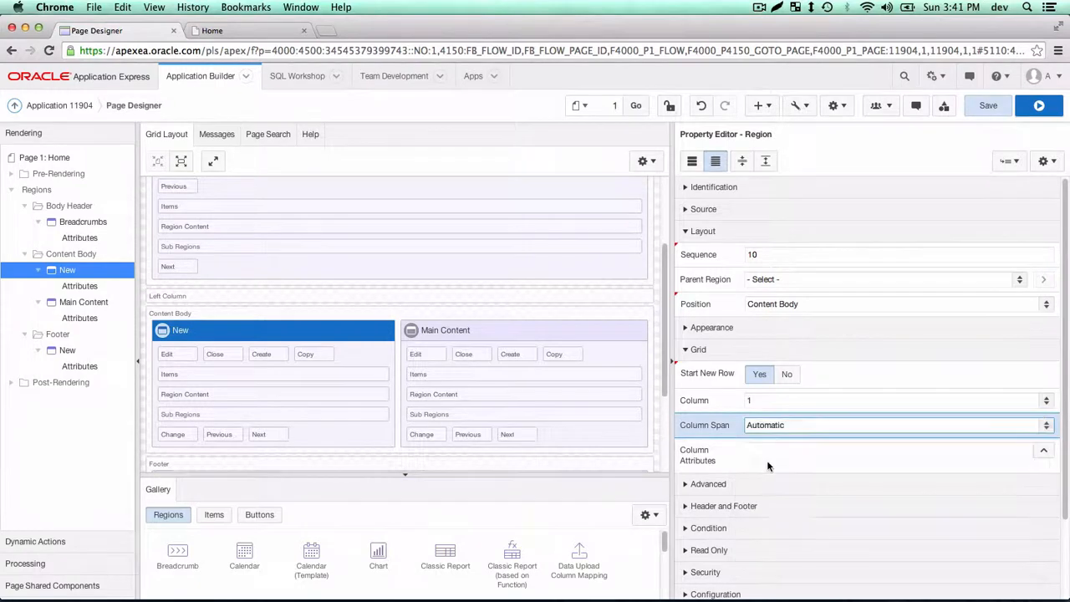
- Select the Main Content region, save and run the page to view the resized columns, and return to editing page 1
{"action": "left_click", "coordinate": [535, 336]}
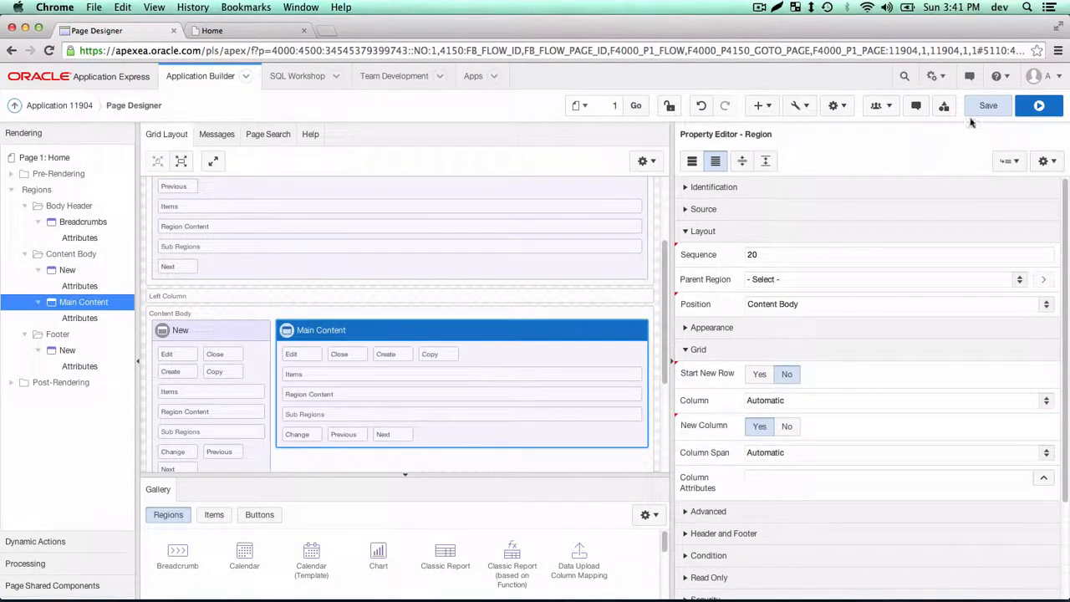
{"action": "left_click", "coordinate": [1000, 105]}
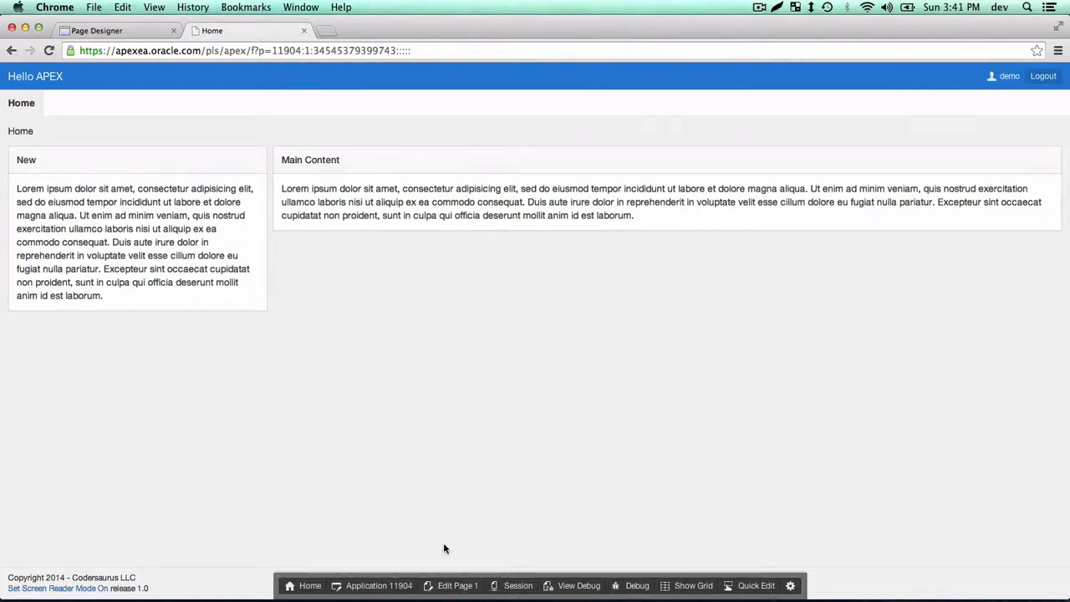
{"action": "left_click", "coordinate": [452, 586]}
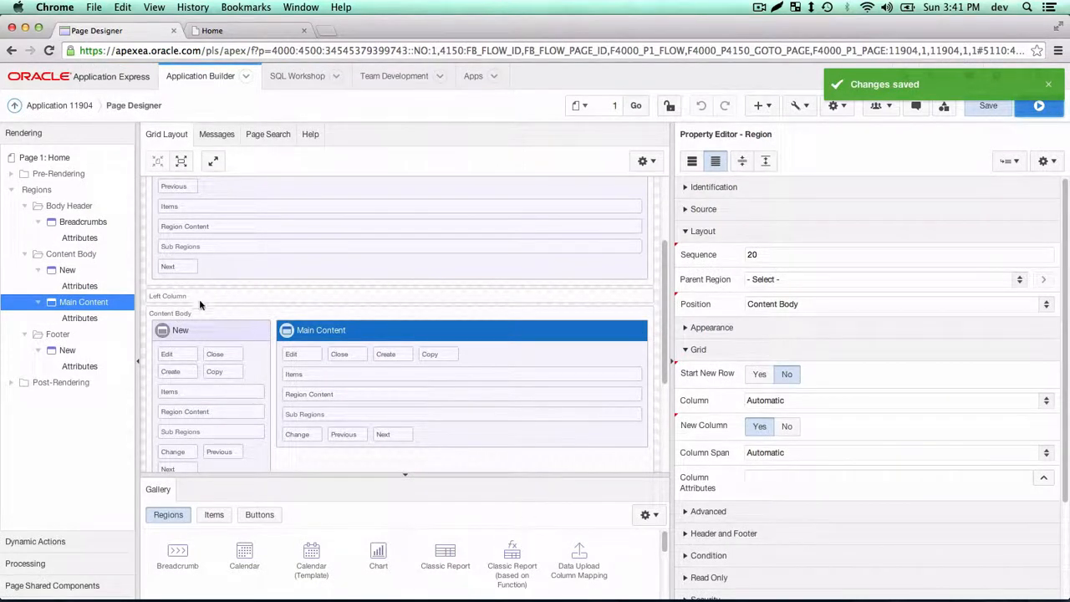
- Create a sub region inside the Main Content region
{"action": "right_click", "coordinate": [74, 308]}
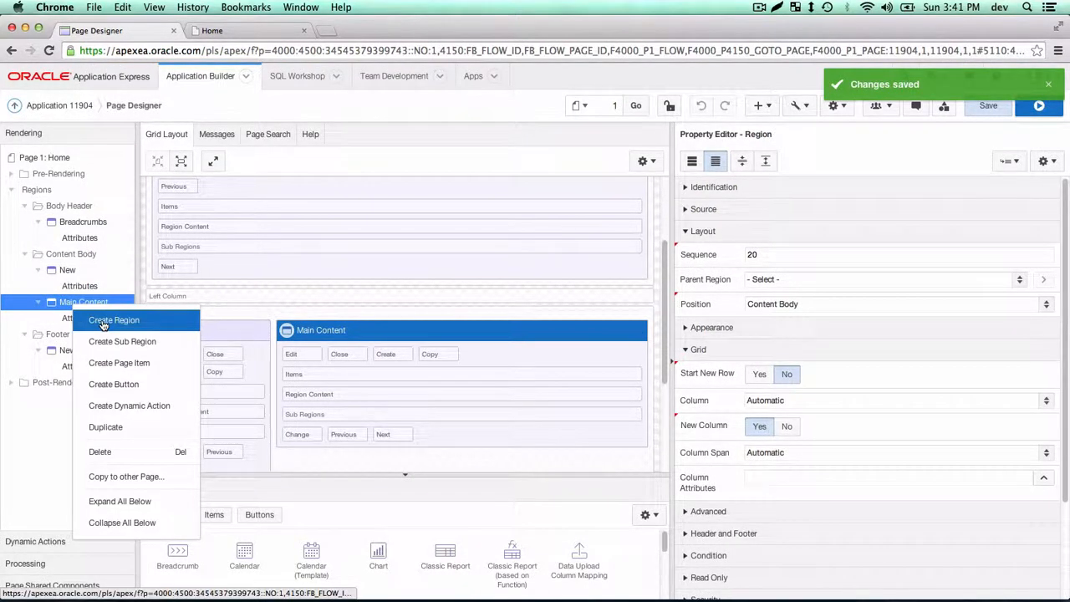
{"action": "left_click", "coordinate": [123, 341]}
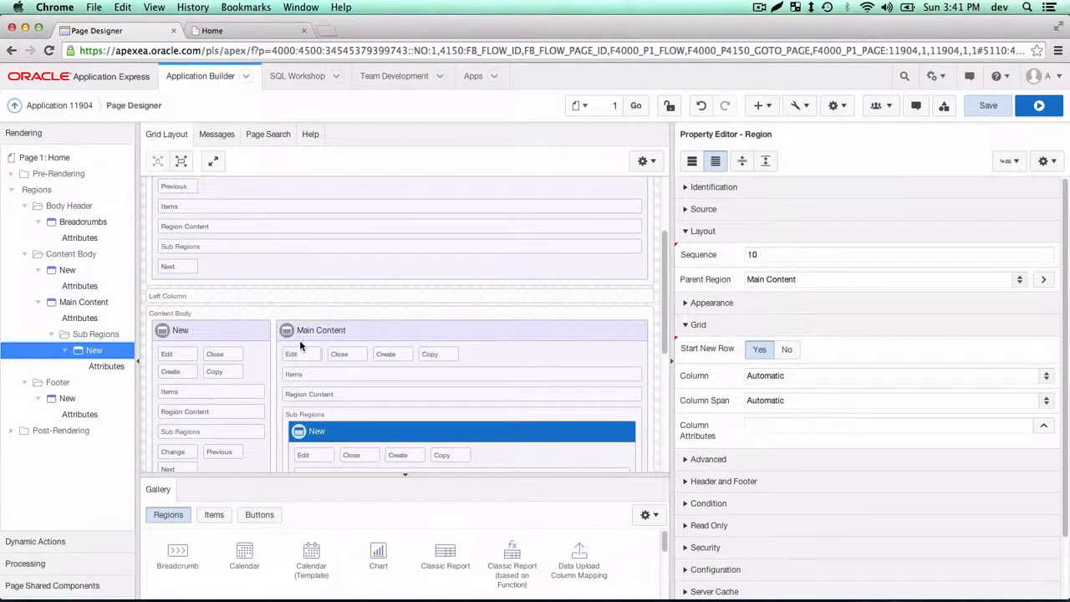
- Retitle the New region directly under Content Body as Links, with all property groups expanded, and save the page
{"action": "left_click", "coordinate": [167, 332]}
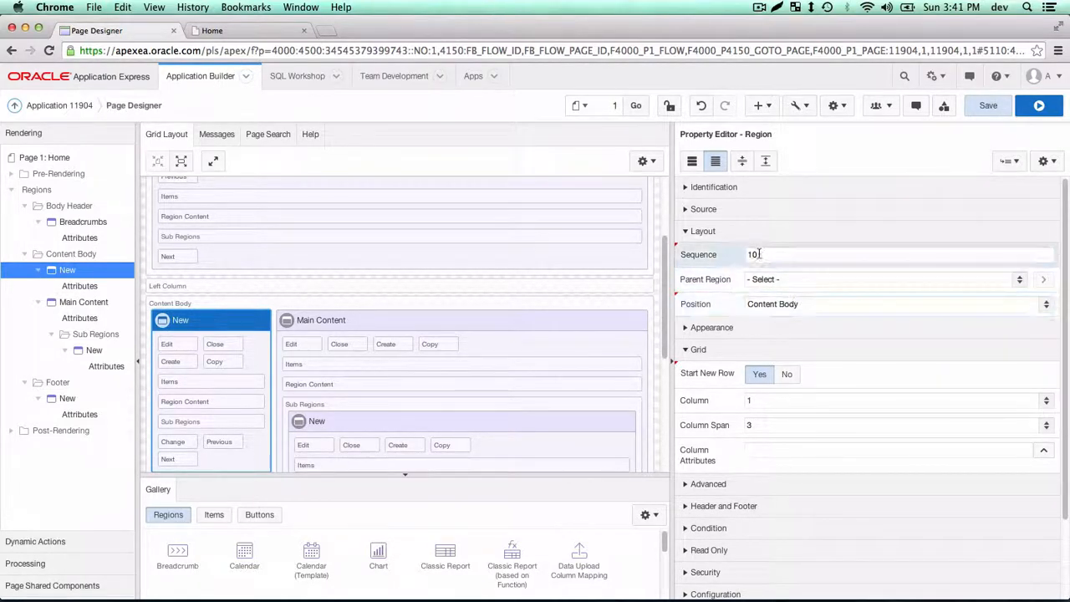
{"action": "left_click", "coordinate": [742, 161]}
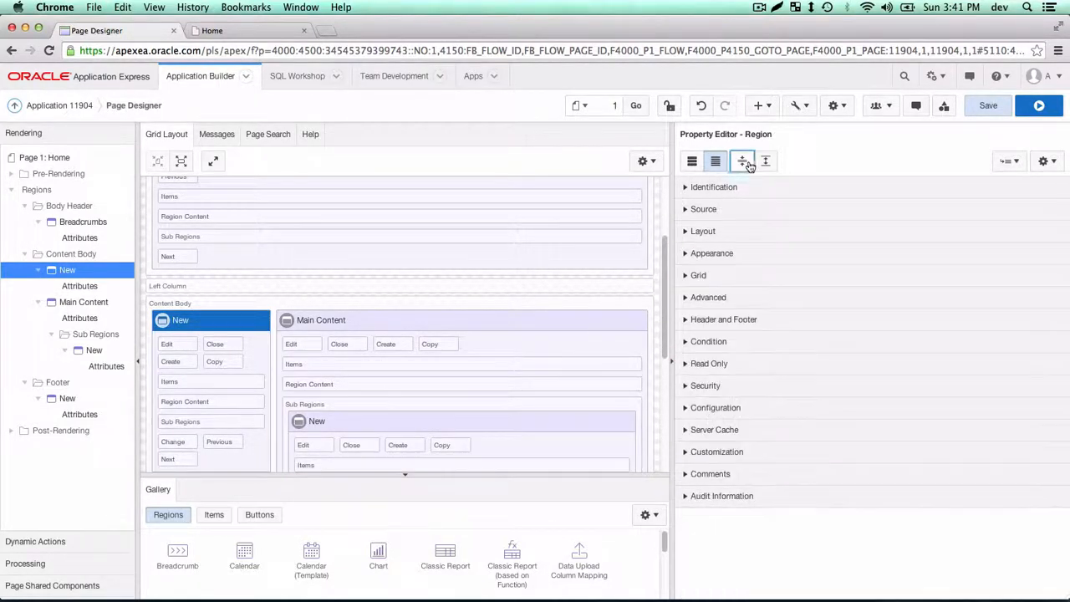
{"action": "left_click", "coordinate": [765, 161]}
{"action": "double_click", "coordinate": [758, 212]}
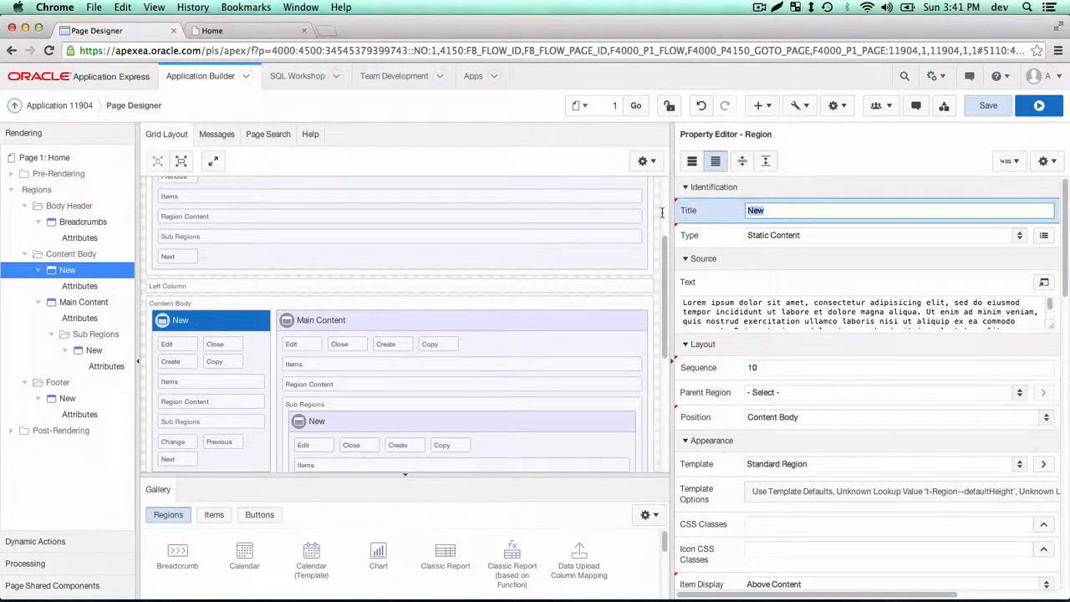
{"action": "type", "text": "Links"}
{"action": "left_click", "coordinate": [989, 106]}
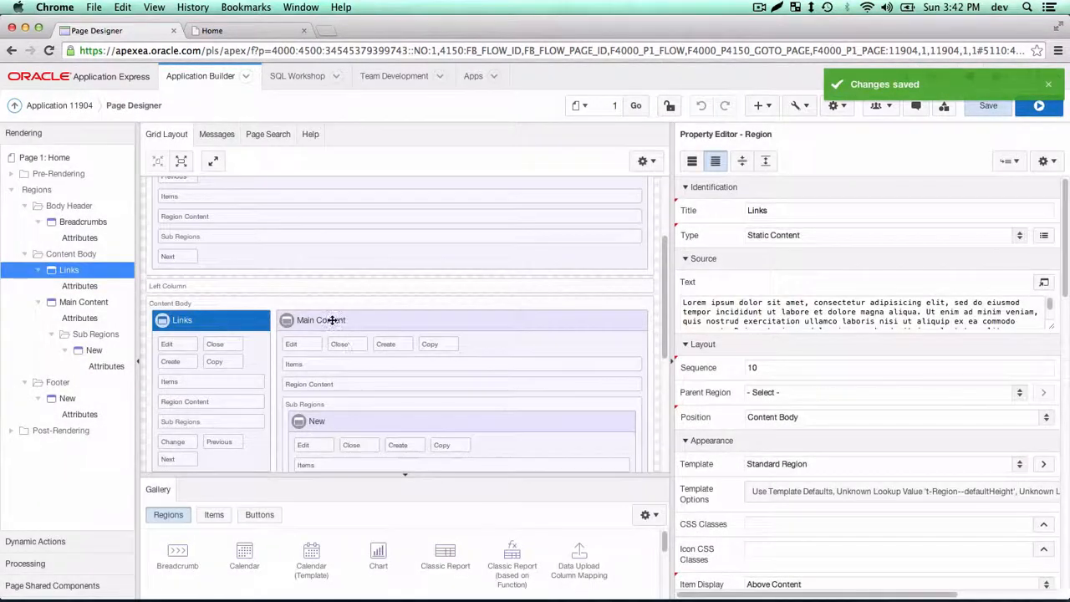
- Change the Main Content region's template to Blank Region with Attributes
{"action": "scroll", "coordinate": [332, 321], "scroll_direction": "down", "scroll_amount": 2}
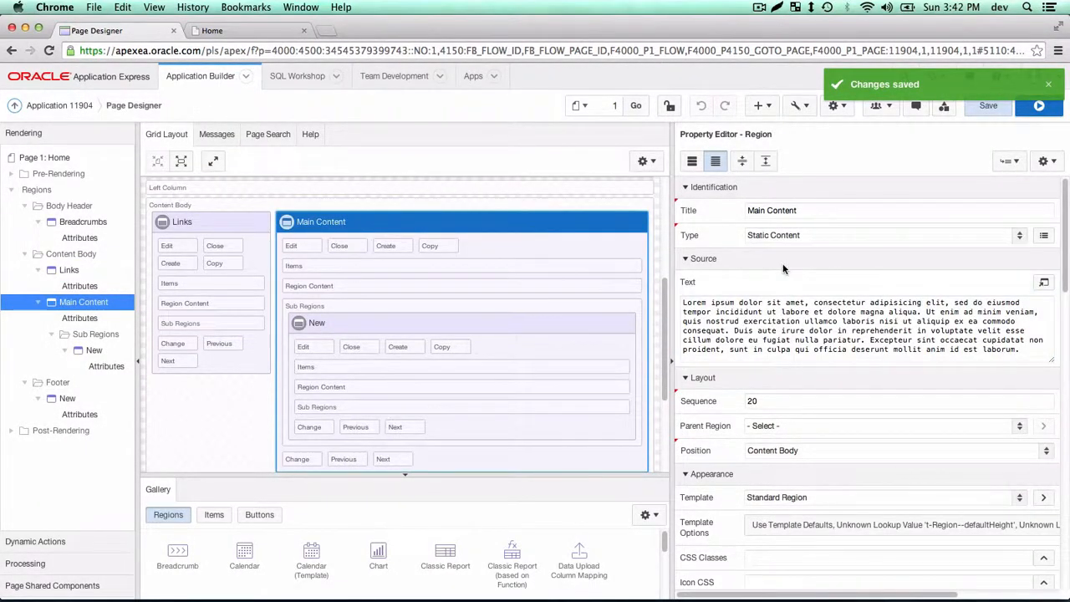
{"action": "left_click_drag", "start_coordinate": [810, 210], "coordinate": [693, 212]}
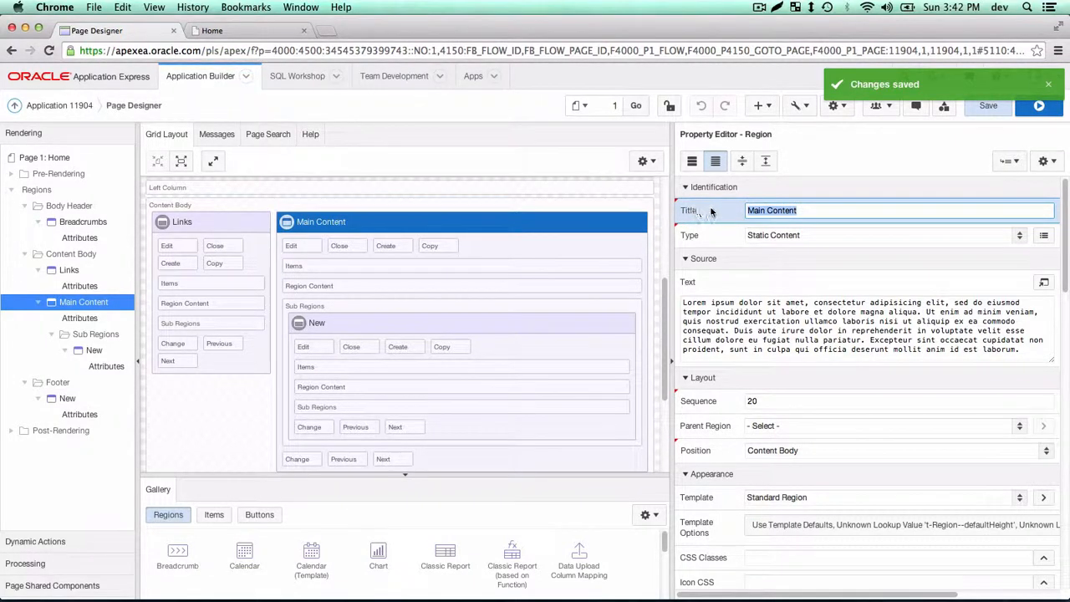
{"action": "scroll", "coordinate": [775, 371], "scroll_direction": "down", "scroll_amount": 3}
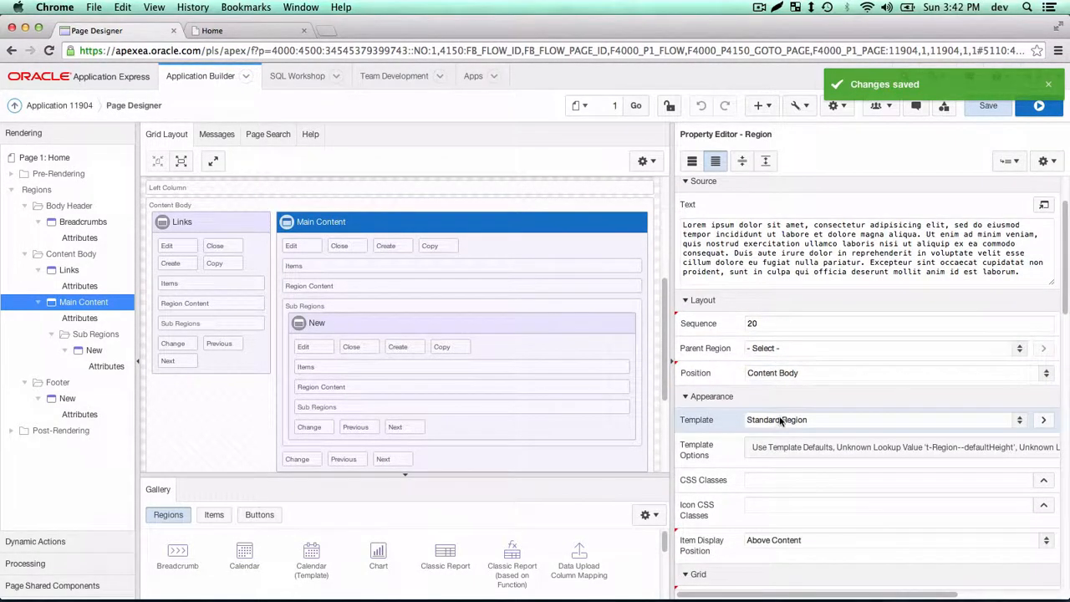
{"action": "left_click", "coordinate": [778, 420]}
{"action": "left_click", "coordinate": [783, 386]}
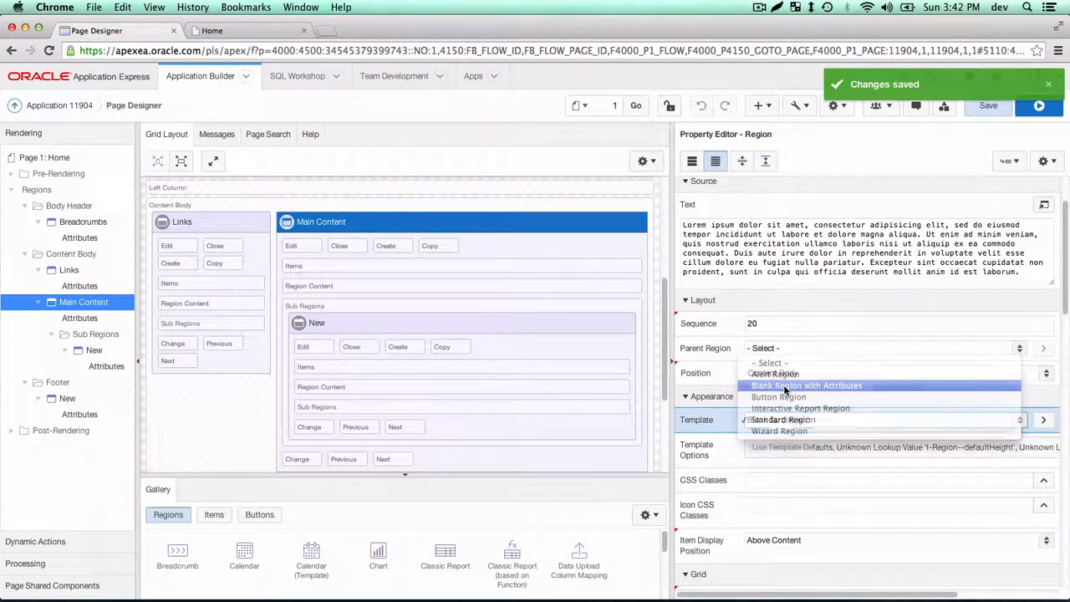
- Title the sub region "New Blog Post 1 - Blah Blah Blah", fill its source text with the lorem ipsum paragraph, and save
{"action": "left_click", "coordinate": [401, 322]}
{"action": "scroll", "coordinate": [725, 219], "scroll_direction": "up", "scroll_amount": 3}
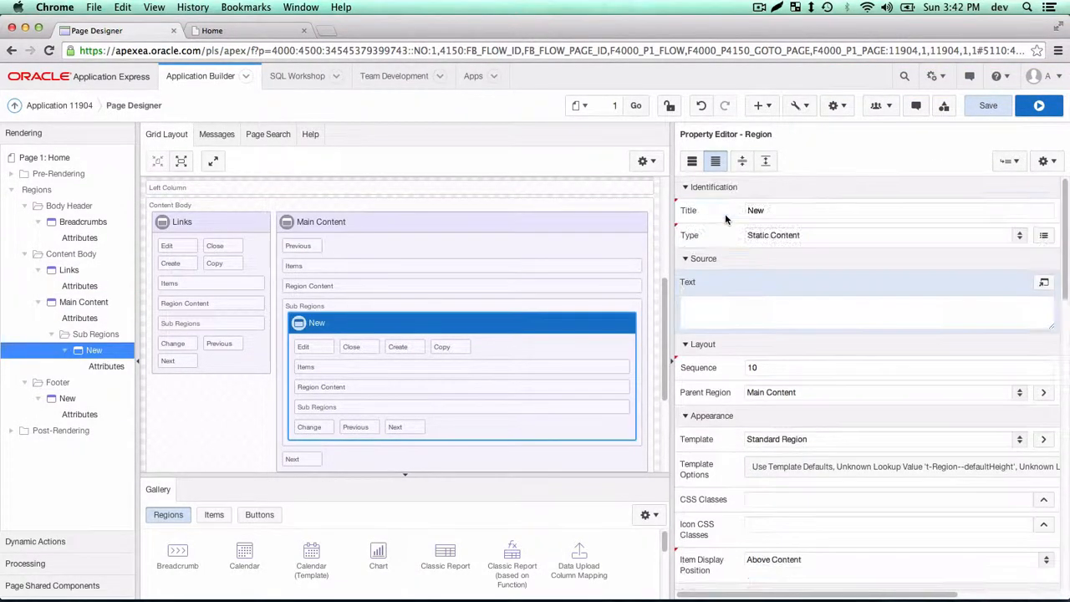
{"action": "left_click_drag", "start_coordinate": [771, 211], "coordinate": [629, 210]}
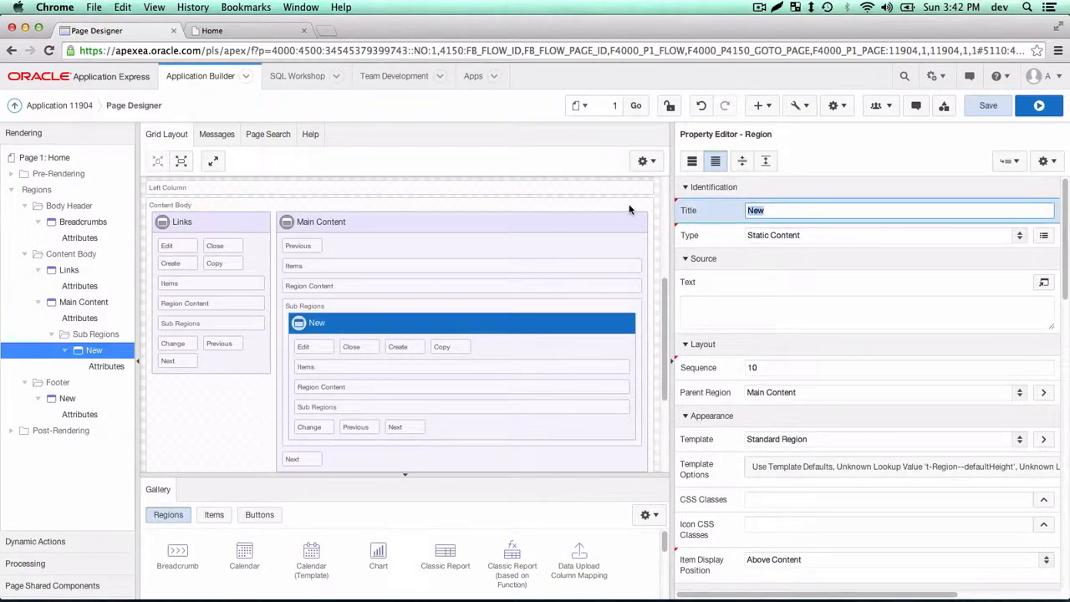
{"action": "type", "text": "New"}
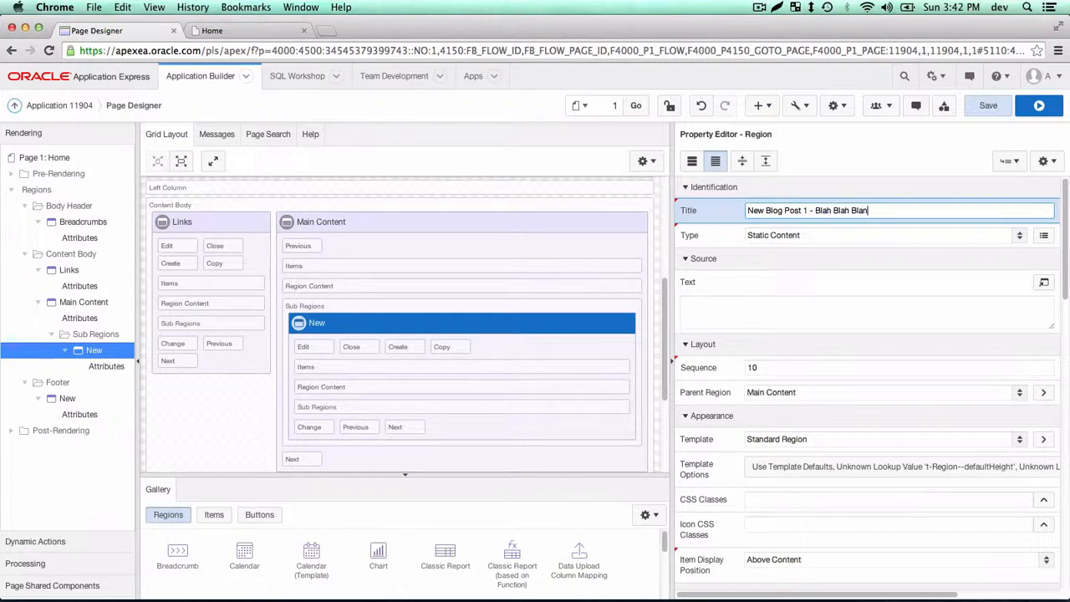
{"action": "left_click", "coordinate": [687, 305]}
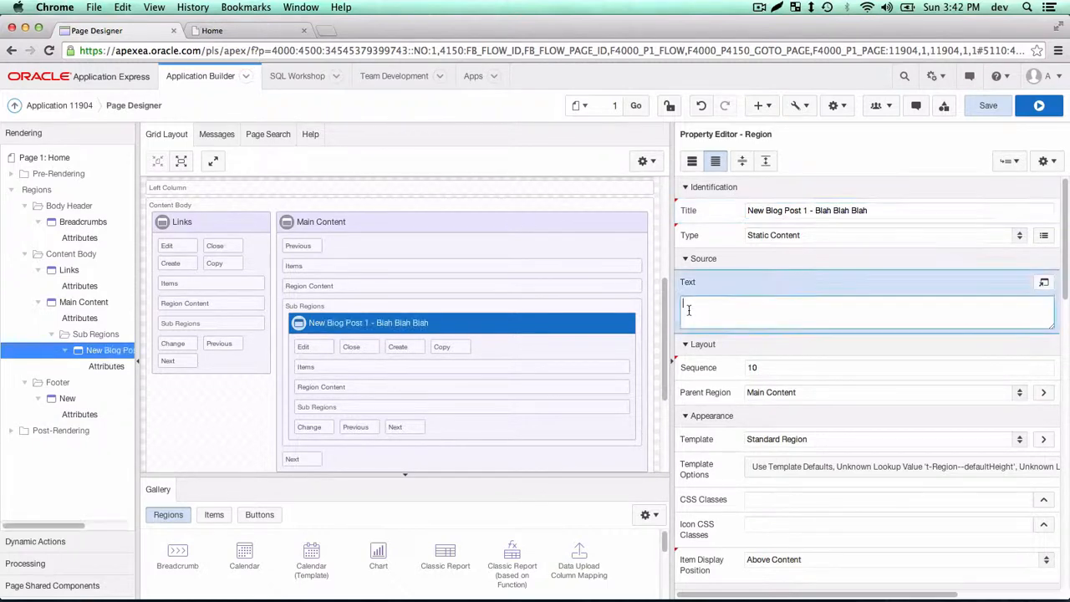
{"action": "type", "text": "Lorem ipsum dolor sit amet, consectetur adipisicing elit, sed do eiusmod tempor incididunt ut labore et dolore magna aliqua. Ut enim ad minim veniam, quis nostrud exercitation ullamco laboris nisi ut aliquip ex ea commodo consequat. Duis aute irure dolor in reprehenderit in voluptate velit esse cillum dolore eu fugiat nulla pariatur. Excepteur sint occaecat cupidatat non proident, sunt in culpa qui officia deserunt mollit anim id est laborum."}
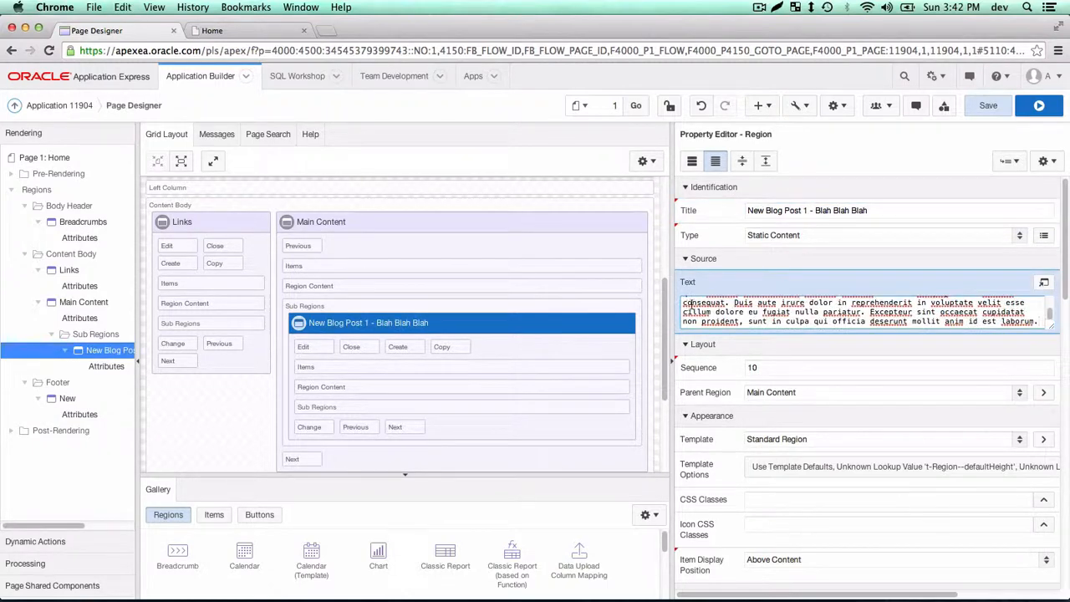
{"action": "left_click", "coordinate": [989, 105]}
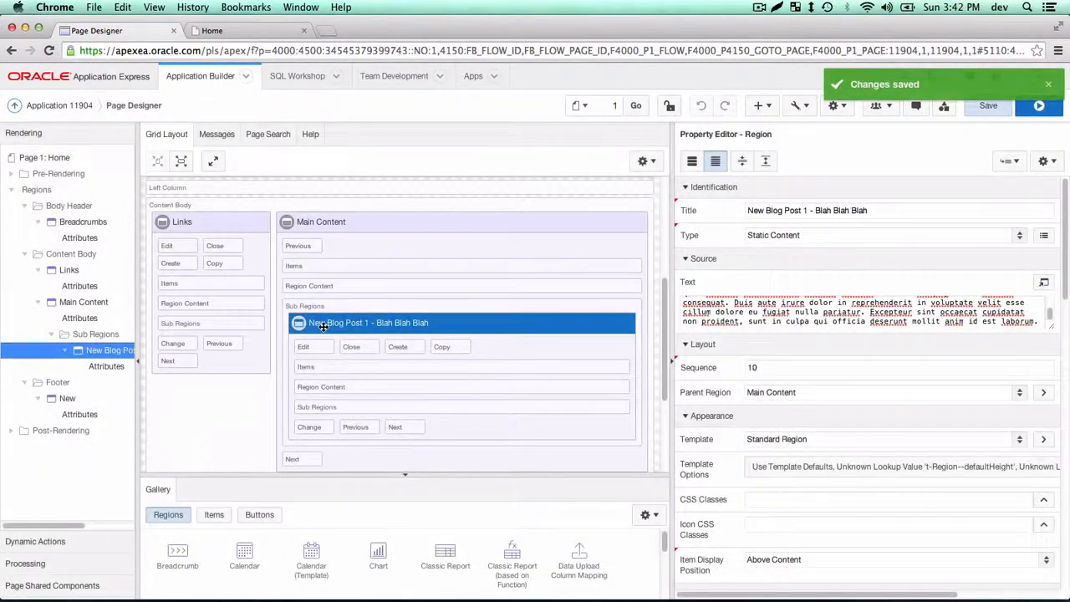
- Create a second sub region under Main Content's Sub Regions
{"action": "scroll", "coordinate": [325, 327], "scroll_direction": "down", "scroll_amount": 4}
{"action": "scroll", "coordinate": [326, 319], "scroll_direction": "up", "scroll_amount": 1}
{"action": "scroll", "coordinate": [334, 316], "scroll_direction": "up", "scroll_amount": 1}
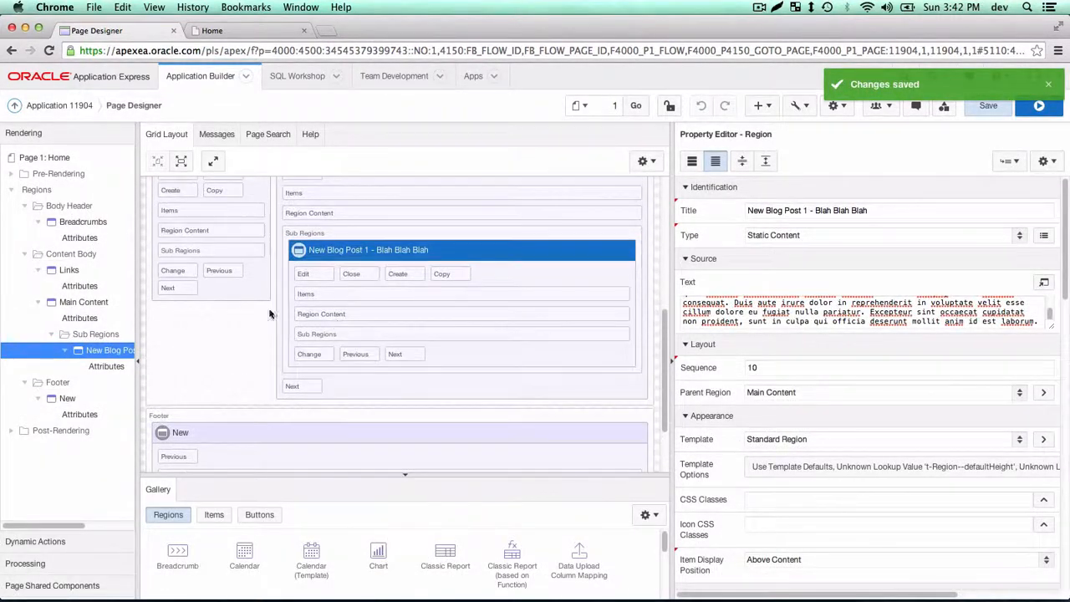
{"action": "right_click", "coordinate": [86, 334]}
{"action": "left_click", "coordinate": [117, 351]}
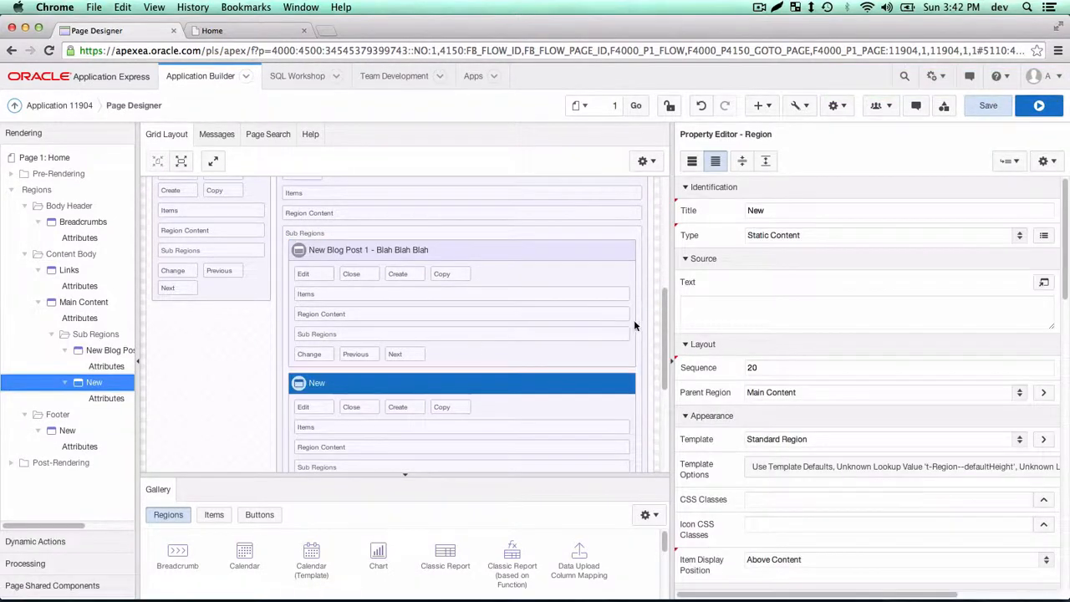
- Title the second sub region "New Blog Post 2 - Blah Blah Blah", fill its source text with the lorem ipsum paragraph, and save
{"action": "left_click", "coordinate": [786, 213]}
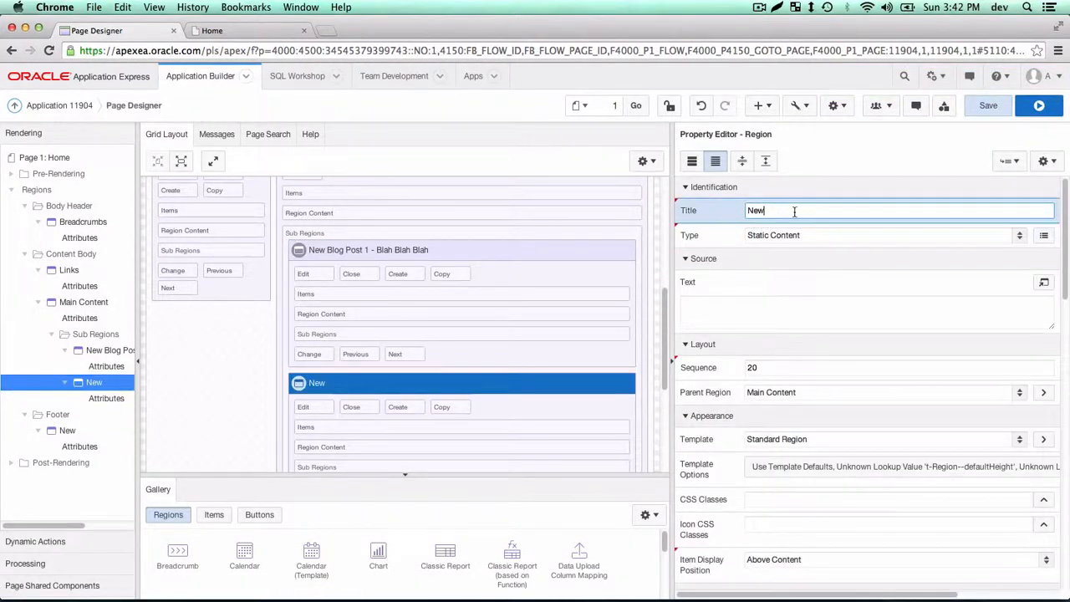
{"action": "type", "text": "Blog Post 2 - Blah Blah Blah"}
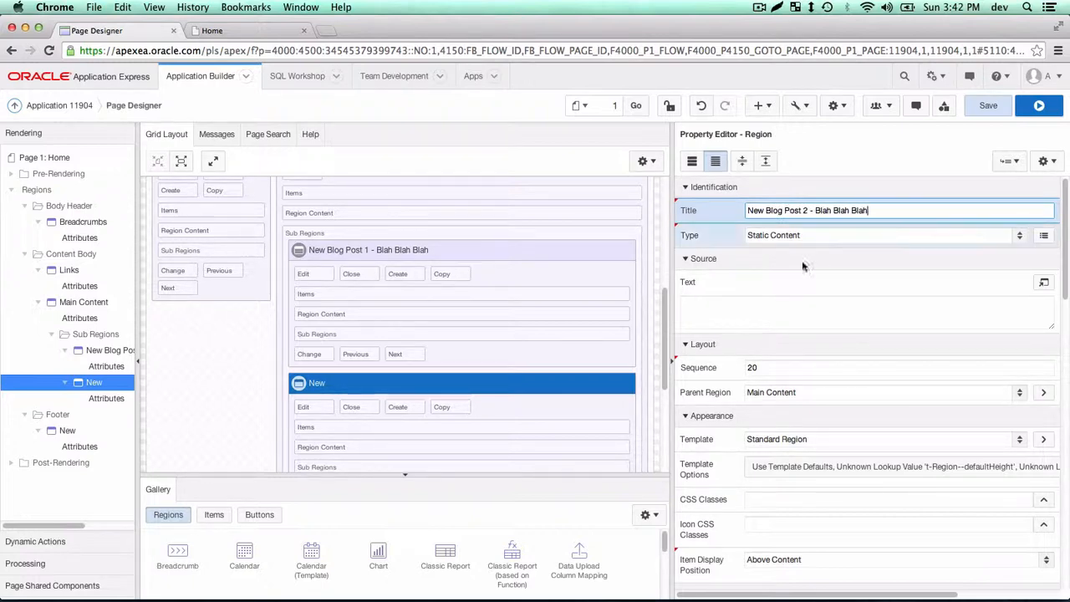
{"action": "left_click", "coordinate": [780, 311]}
{"action": "type", "text": "Lorem ipsum dolor sit amet, consectetur adipisicing elit, sed do eiusmod tempor incididunt ut labore et dolore magna aliqua. Ut enim ad minim veniam, quis nostrud exercitation ullamco laboris nisi ut aliquip ex ea commodo consequat. Duis aute irure dolor in reprehenderit in voluptate velit esse cillum dolore eu fugiat nulla pariatur. Excepteur sint occaecat cupidatat non proident, sunt in culpa qui officia deserunt mollit anim id est laborum."}
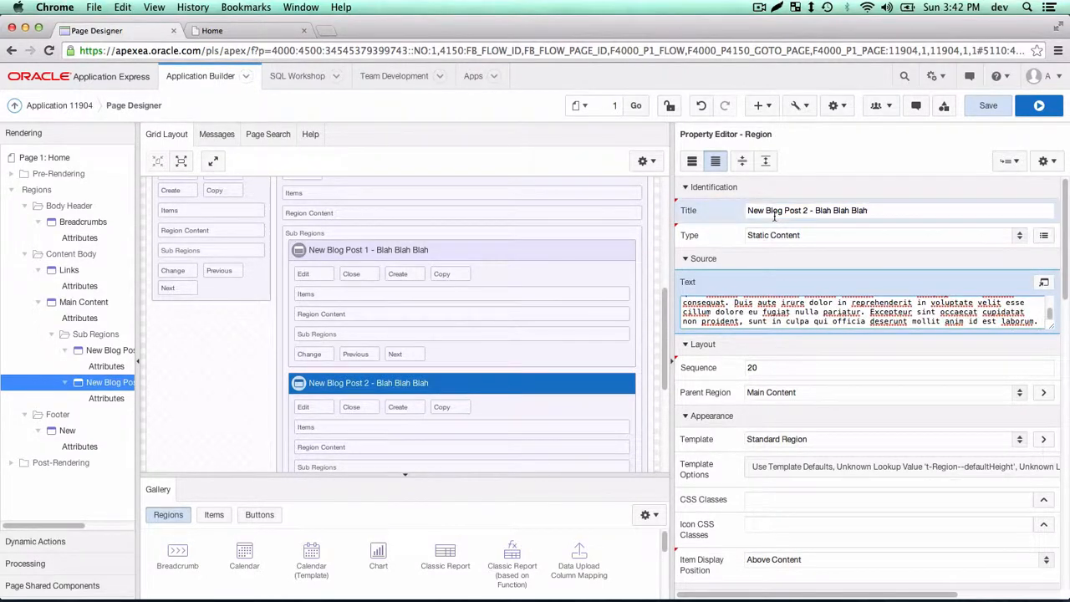
{"action": "left_click", "coordinate": [987, 106]}
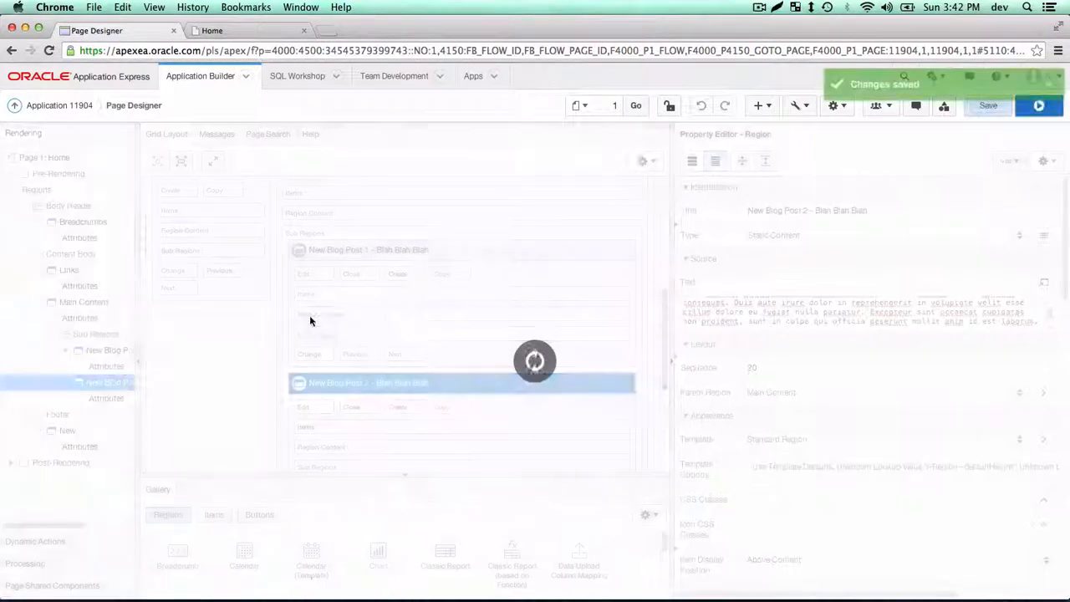
- Replace the Links region's source text with Link1 and Link2 on separate lines, save, and run the page
{"action": "scroll", "coordinate": [336, 352], "scroll_direction": "up", "scroll_amount": 5}
{"action": "scroll", "coordinate": [331, 355], "scroll_direction": "down", "scroll_amount": 1}
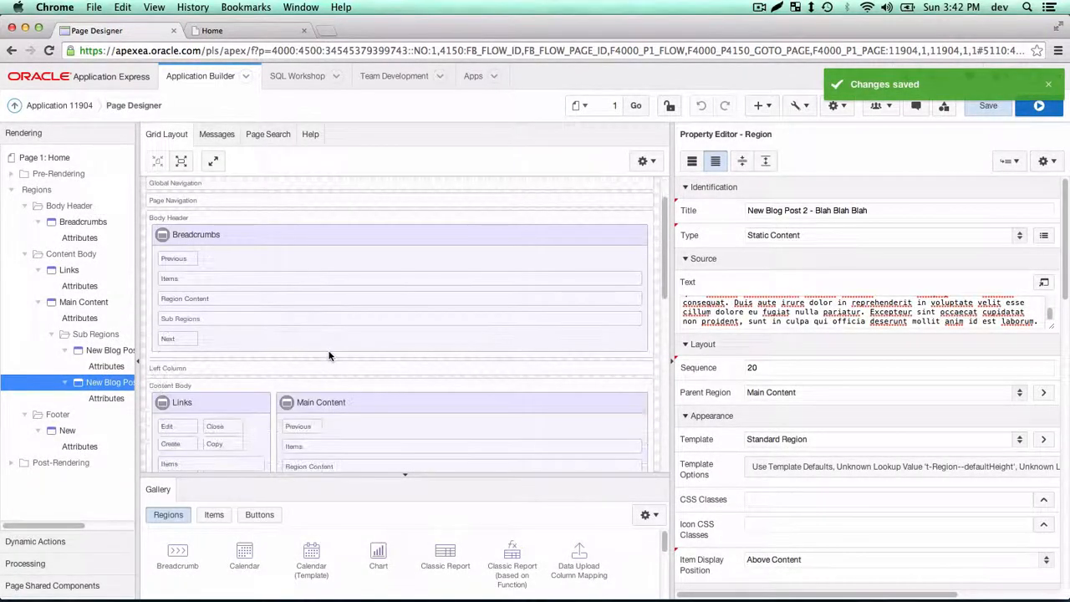
{"action": "scroll", "coordinate": [325, 354], "scroll_direction": "down", "scroll_amount": 2}
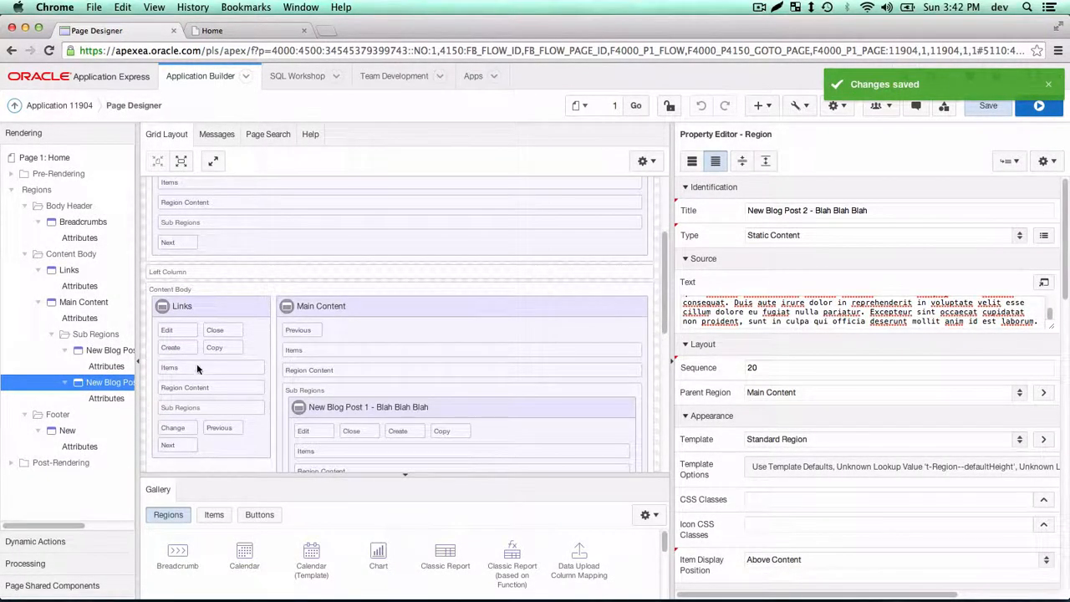
{"action": "left_click", "coordinate": [201, 309]}
{"action": "left_click", "coordinate": [782, 318]}
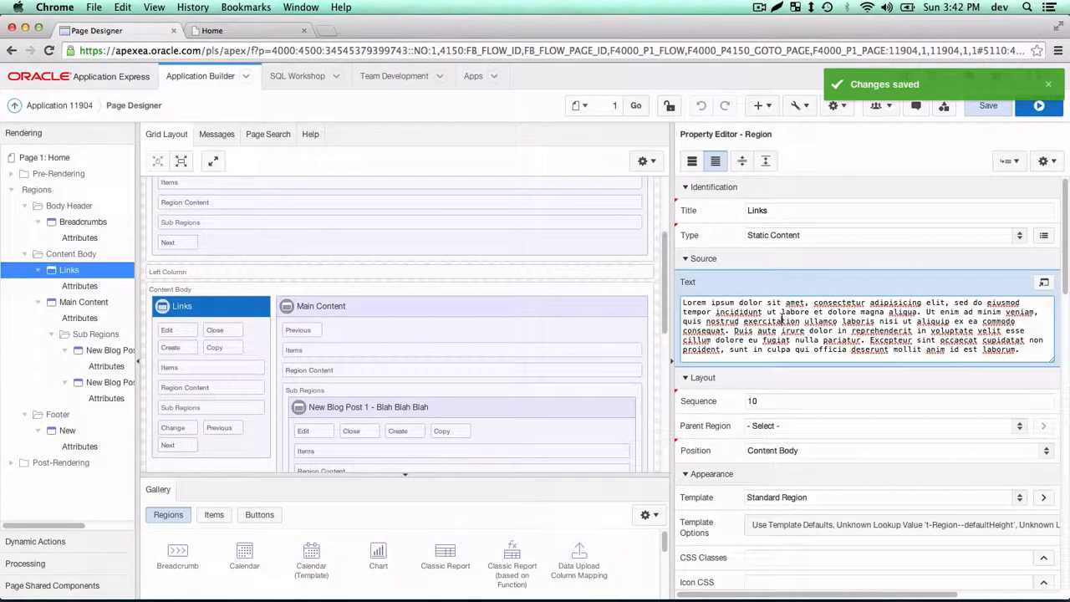
{"action": "key", "text": "super+a"}
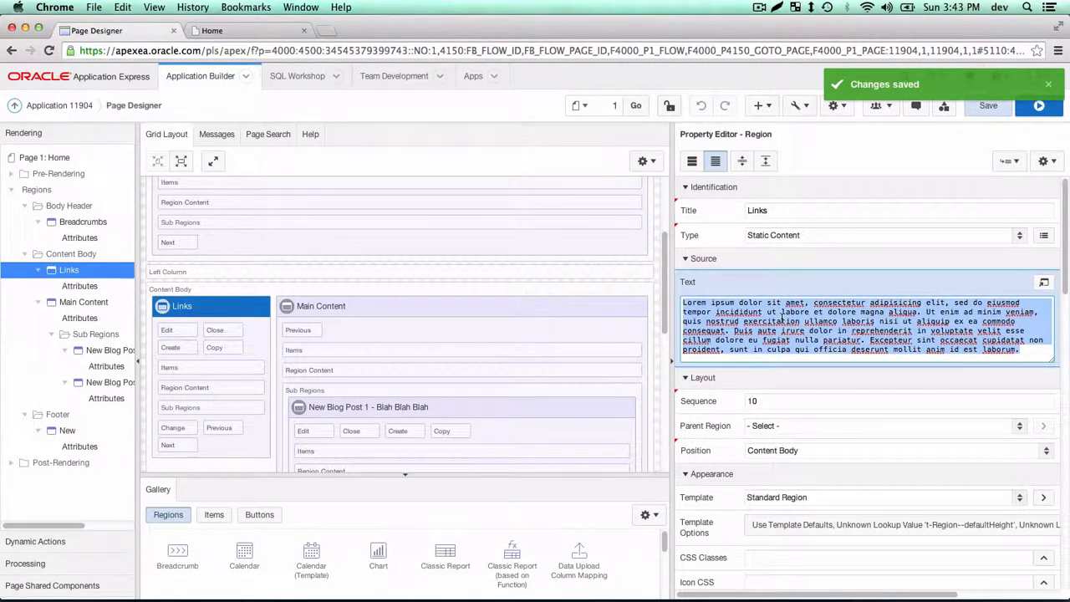
{"action": "type", "text": "<"}
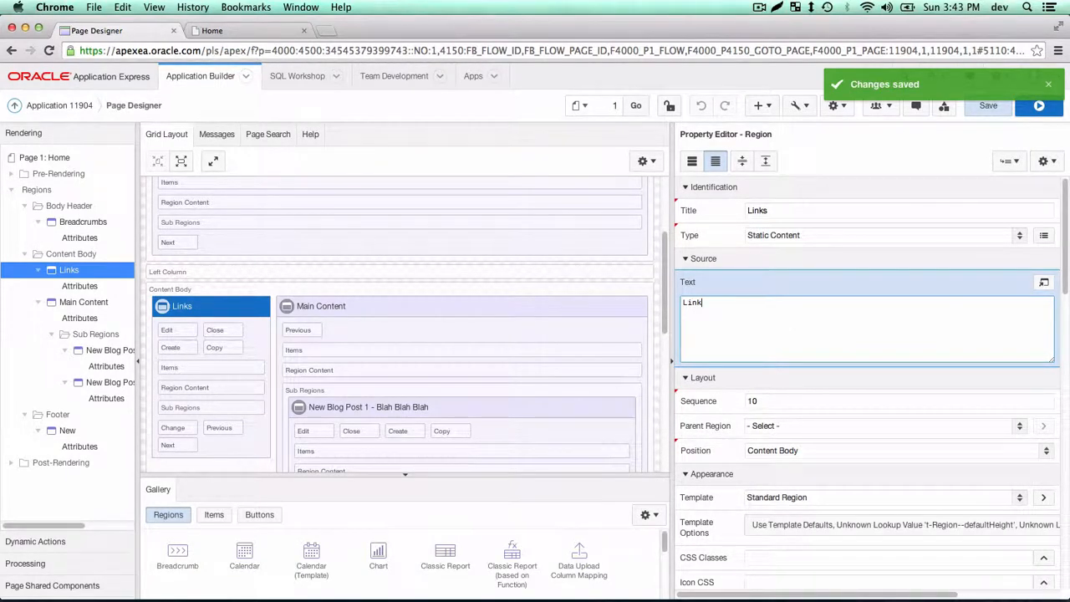
{"action": "type", "text": "Link2"}
{"action": "left_click", "coordinate": [1050, 88]}
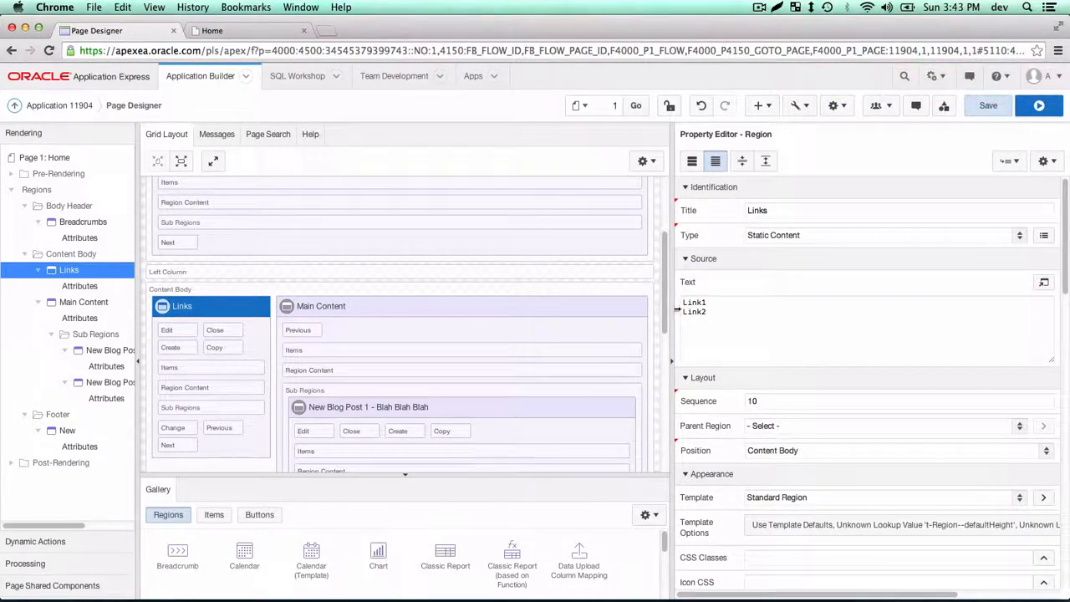
{"action": "left_click", "coordinate": [991, 109]}
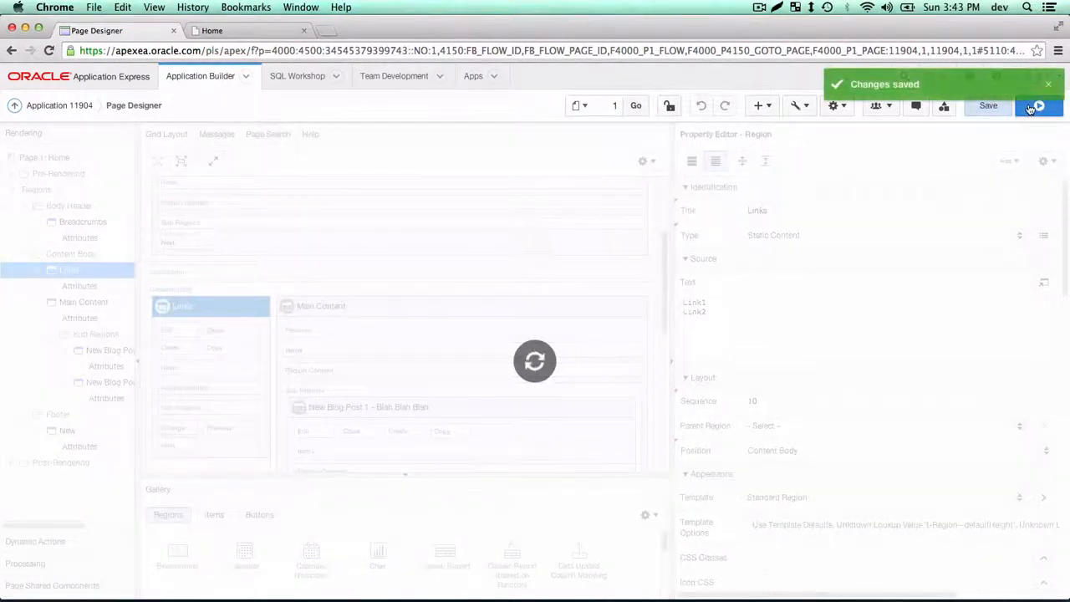
{"action": "left_click", "coordinate": [1028, 109]}
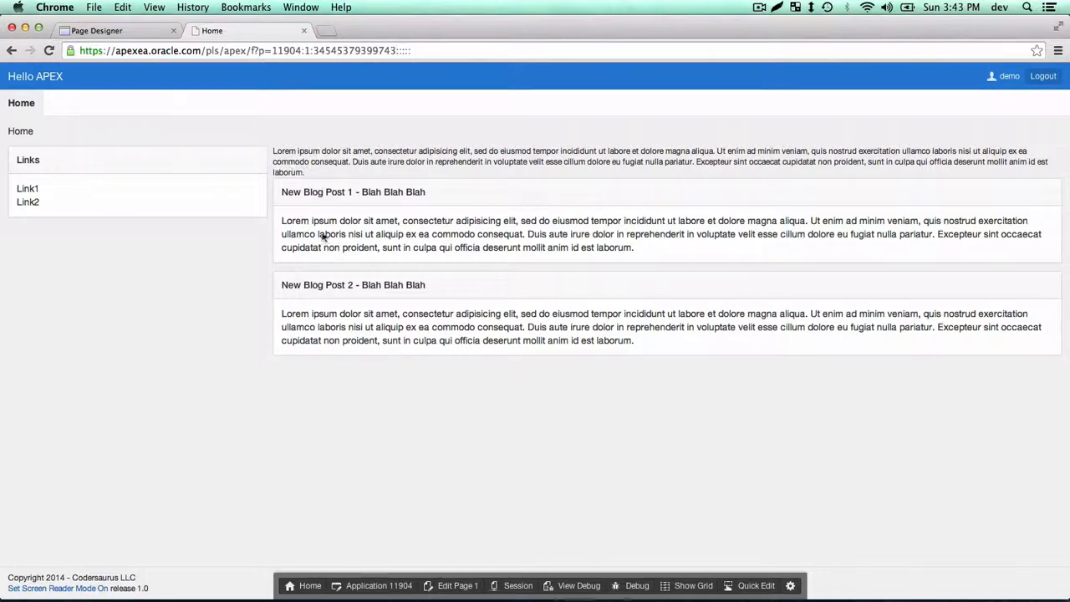
- Return to editing page 1, clear the Main Content region's source text, and save the change
{"action": "left_click", "coordinate": [443, 588]}
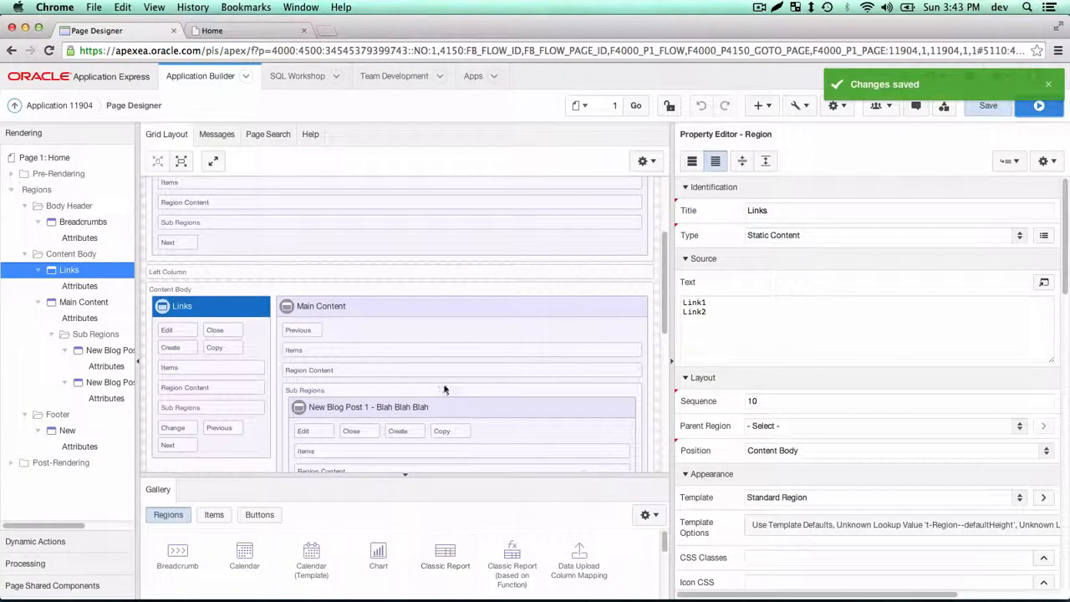
{"action": "left_click", "coordinate": [293, 311]}
{"action": "left_click", "coordinate": [809, 316]}
{"action": "key", "text": "super+a"}
{"action": "key", "text": "BackSpace"}
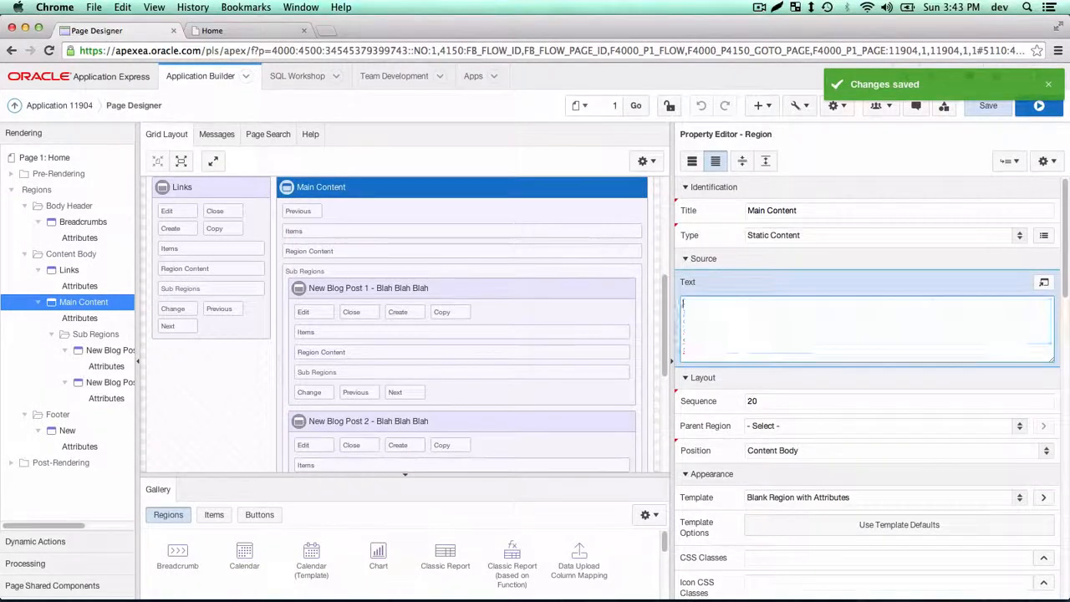
{"action": "left_click", "coordinate": [1025, 113]}
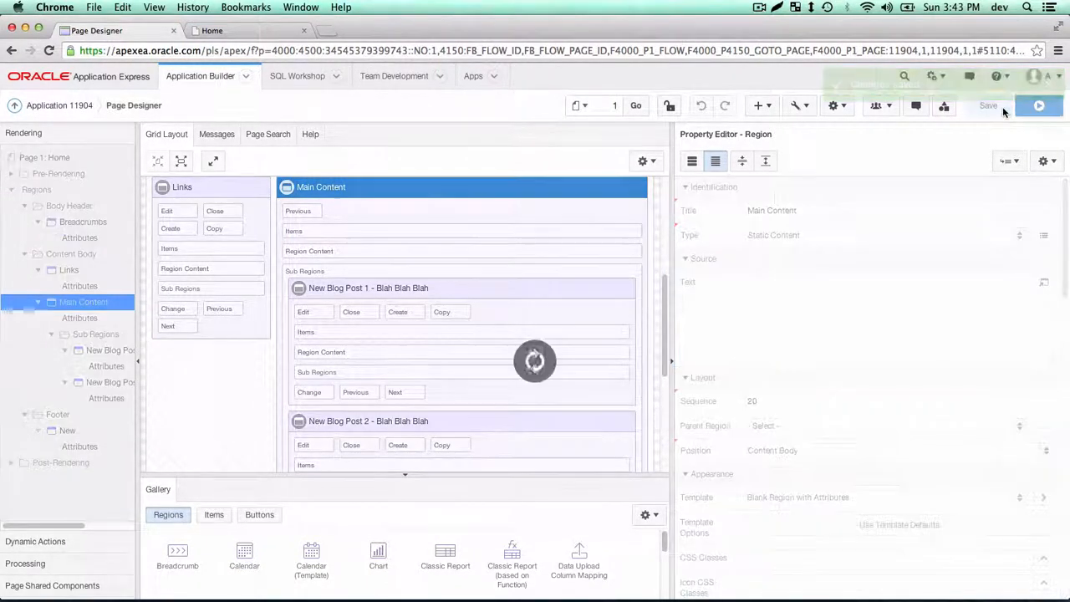